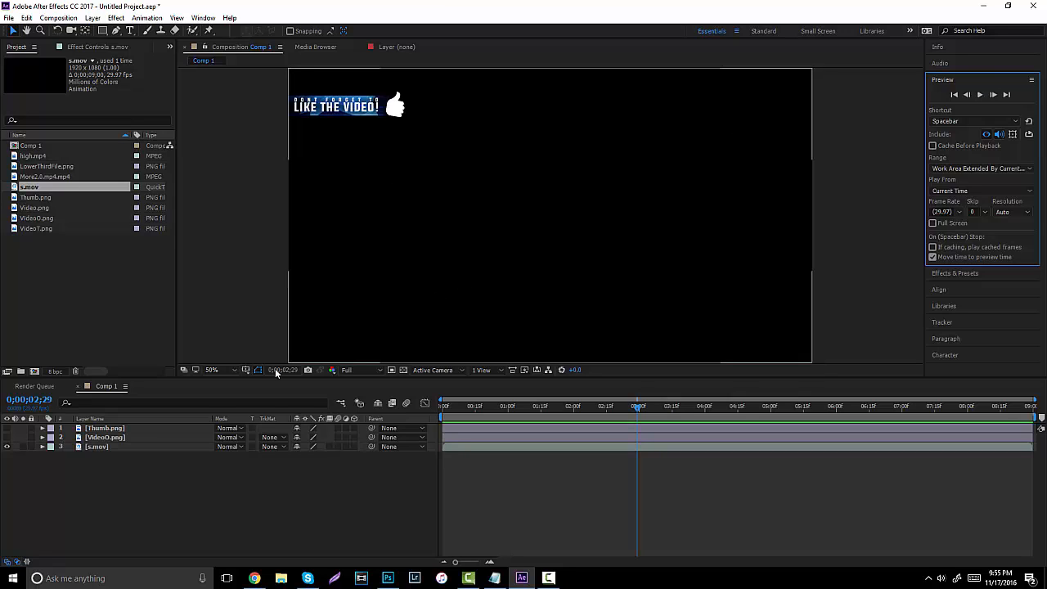
Time-stretch the s.mov layer to 44% using Layer > Time > Time Stretch.
left_click(97, 448)
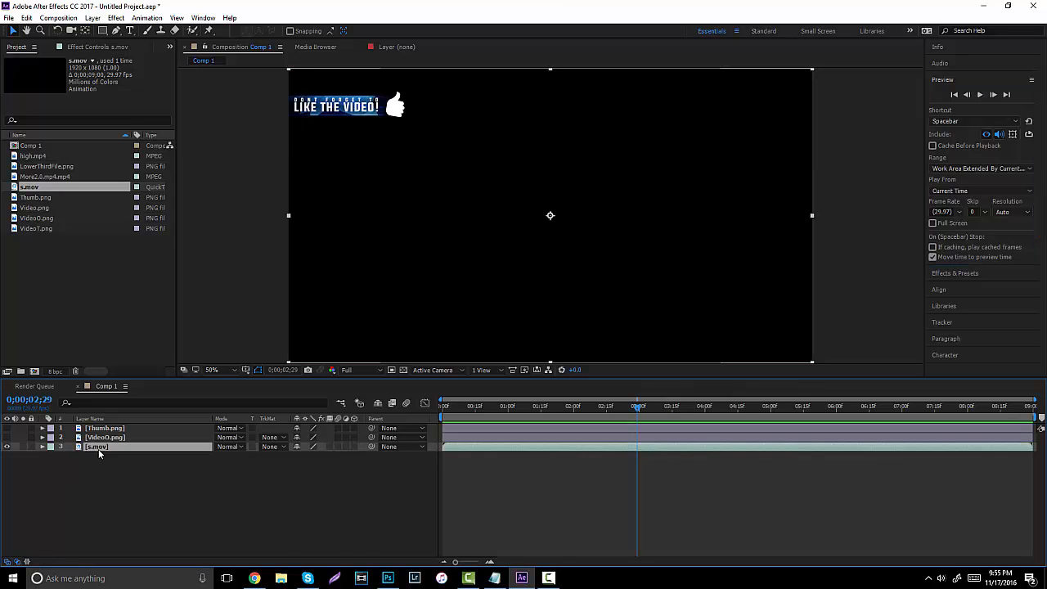
left_click(58, 17)
mouse_move(92, 17)
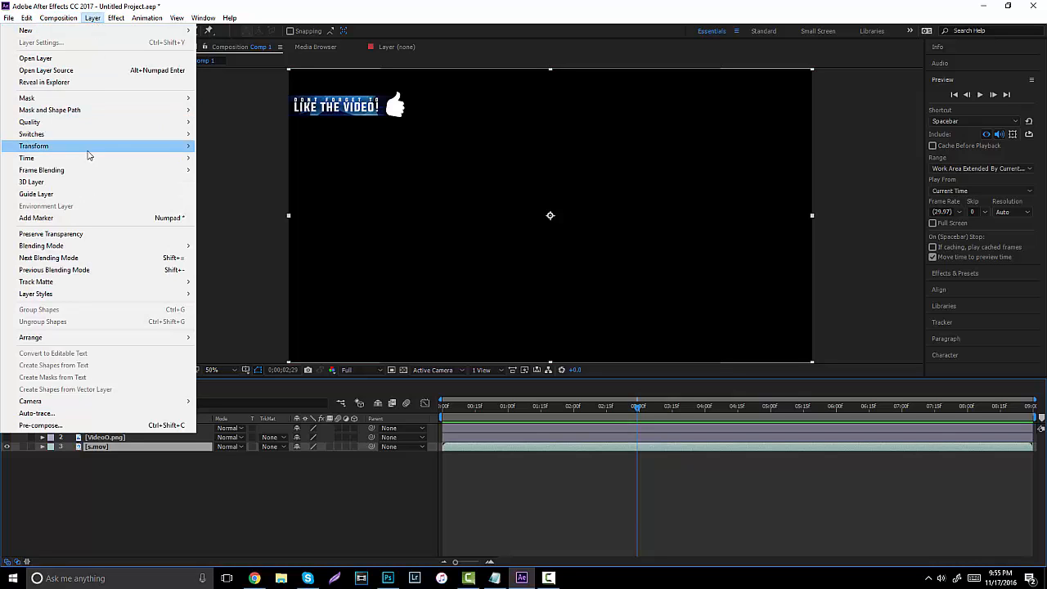
mouse_move(90, 158)
left_click(239, 183)
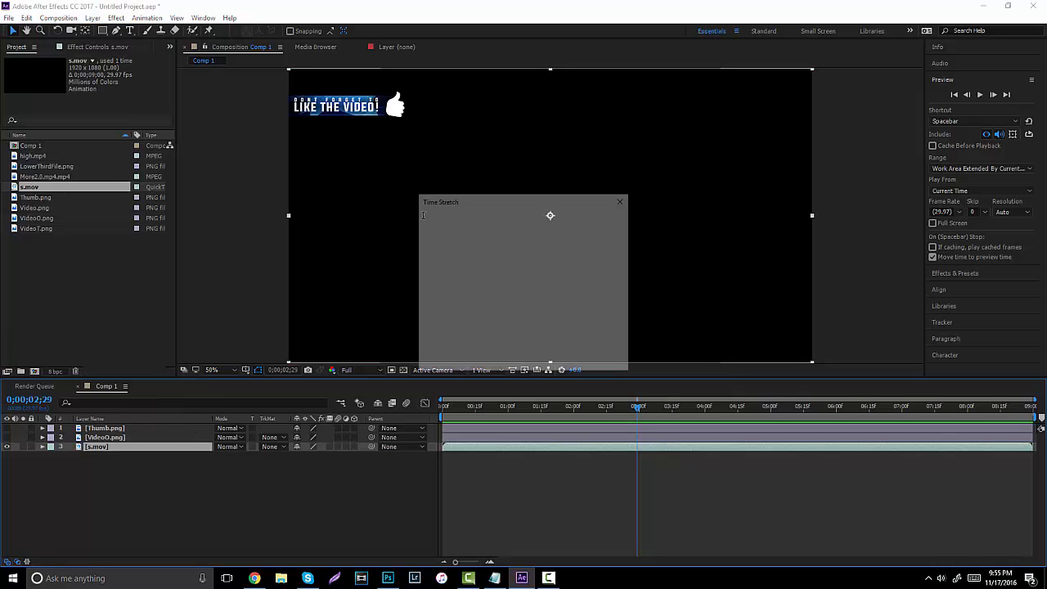
type("61")
left_click_drag(477, 256, 472, 258)
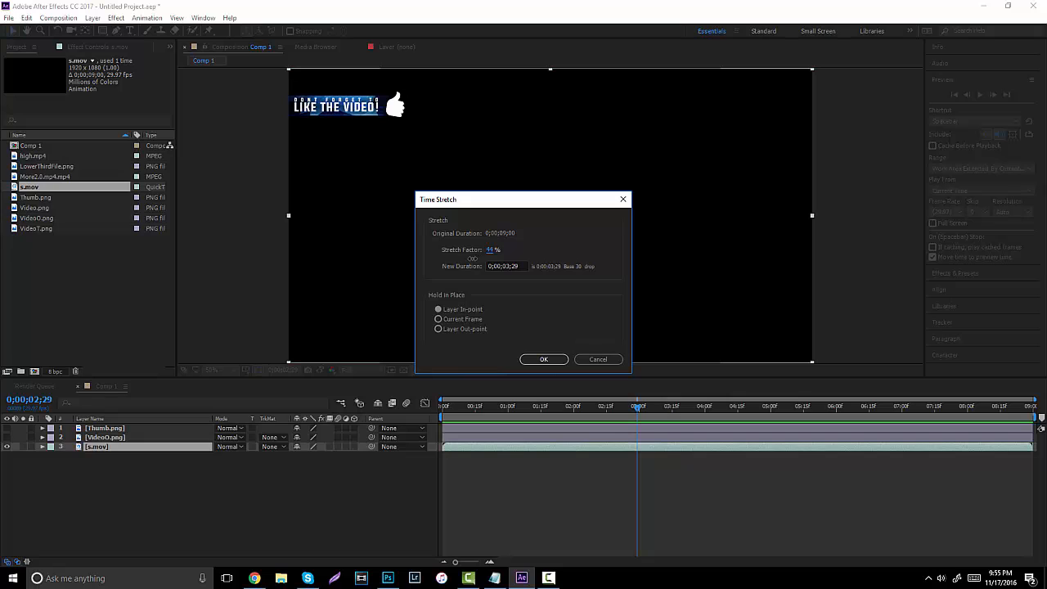
left_click(545, 361)
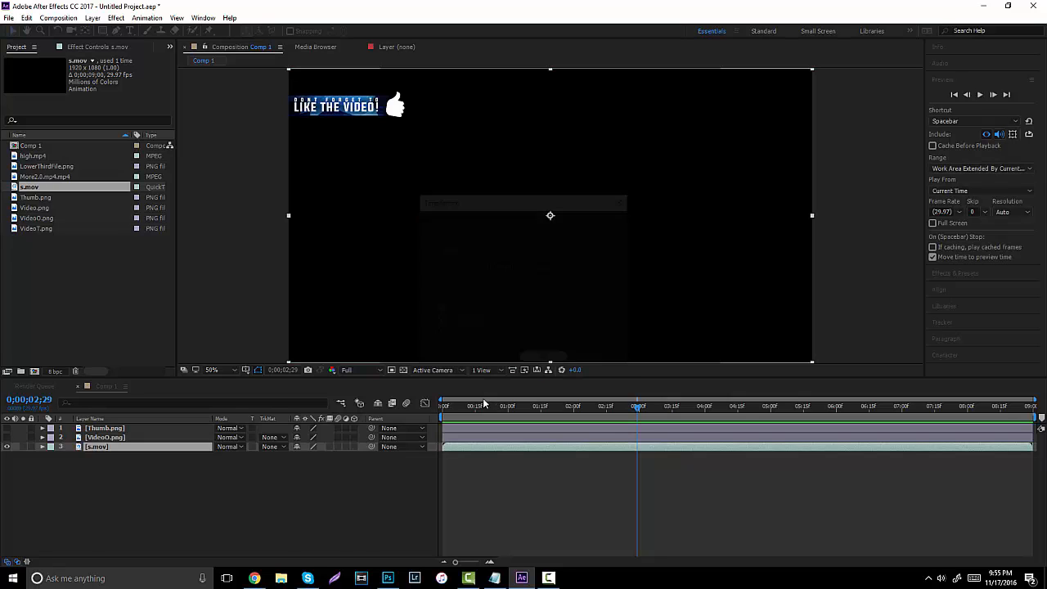
Preview the stretched s.mov from the start, then delete the layer from Comp 1.
left_click_drag(484, 403, 412, 409)
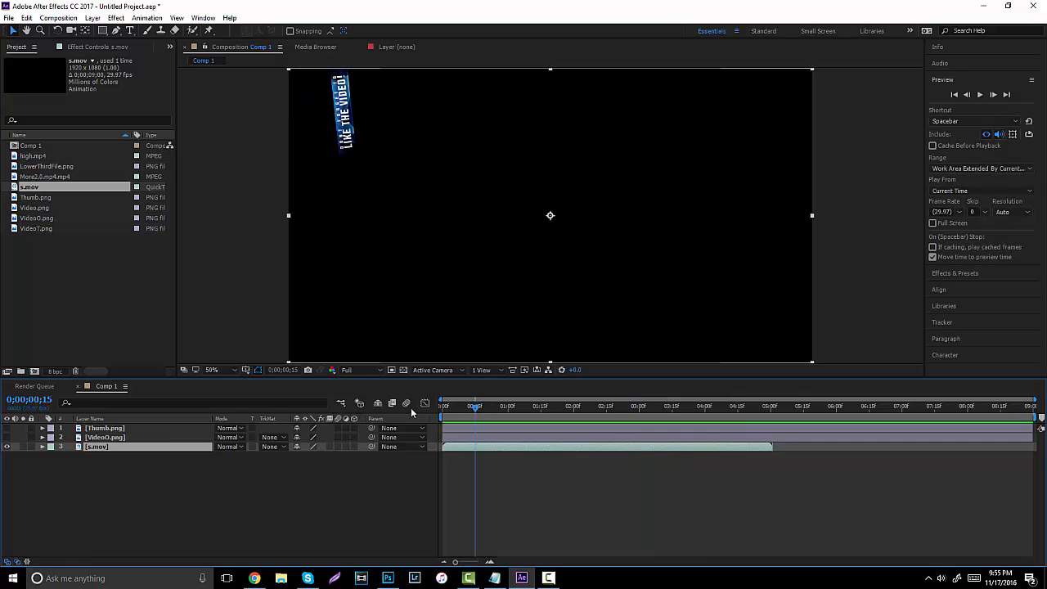
left_click(980, 95)
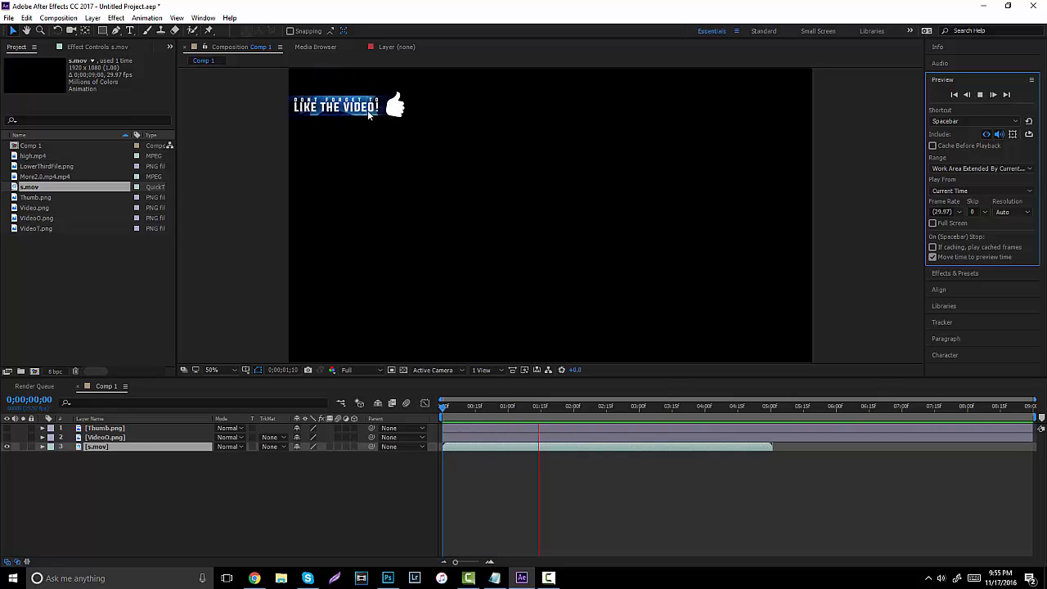
key("space")
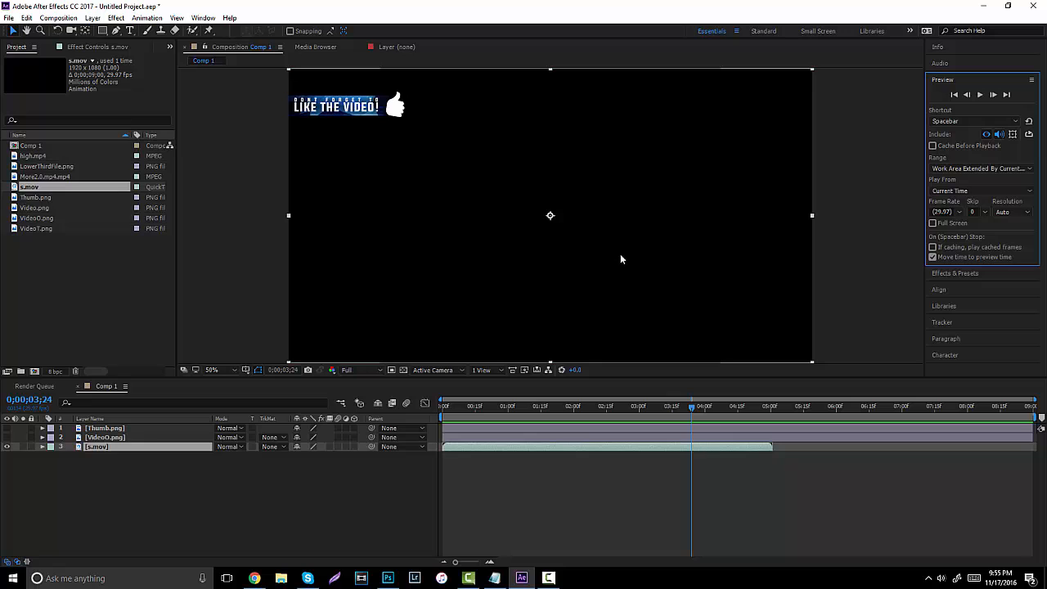
left_click(117, 447)
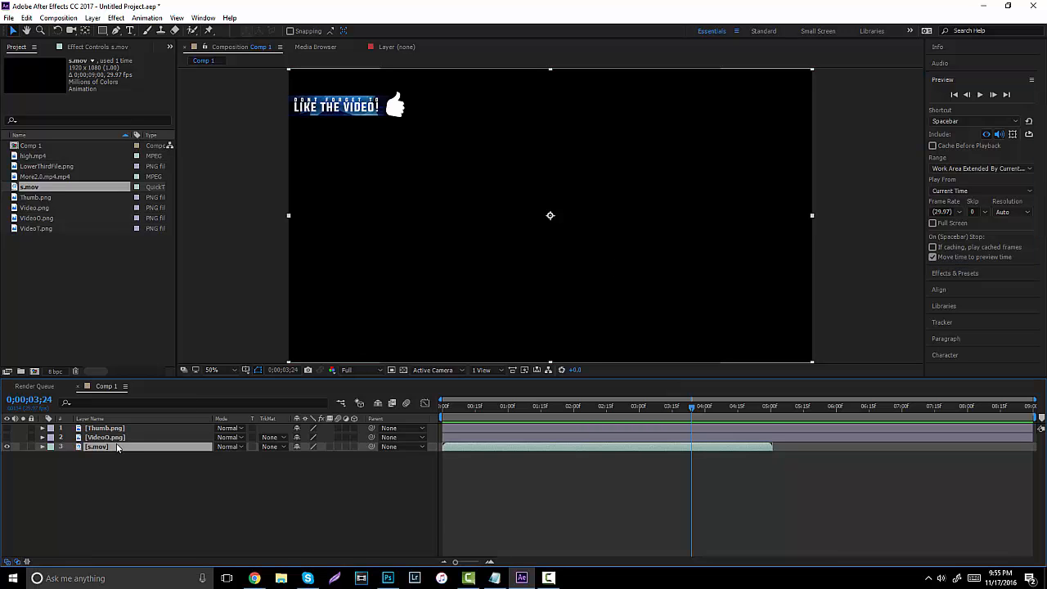
key("Delete")
In Photoshop, open LowerThirdFile.psd from recent files and dismiss the library prompt.
left_click(388, 578)
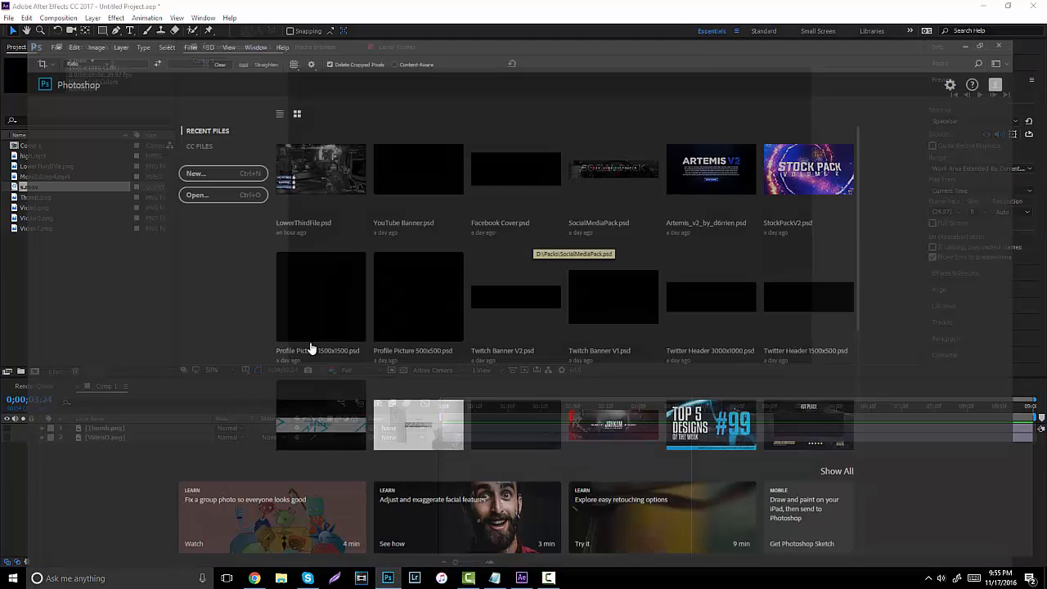
left_click(315, 157)
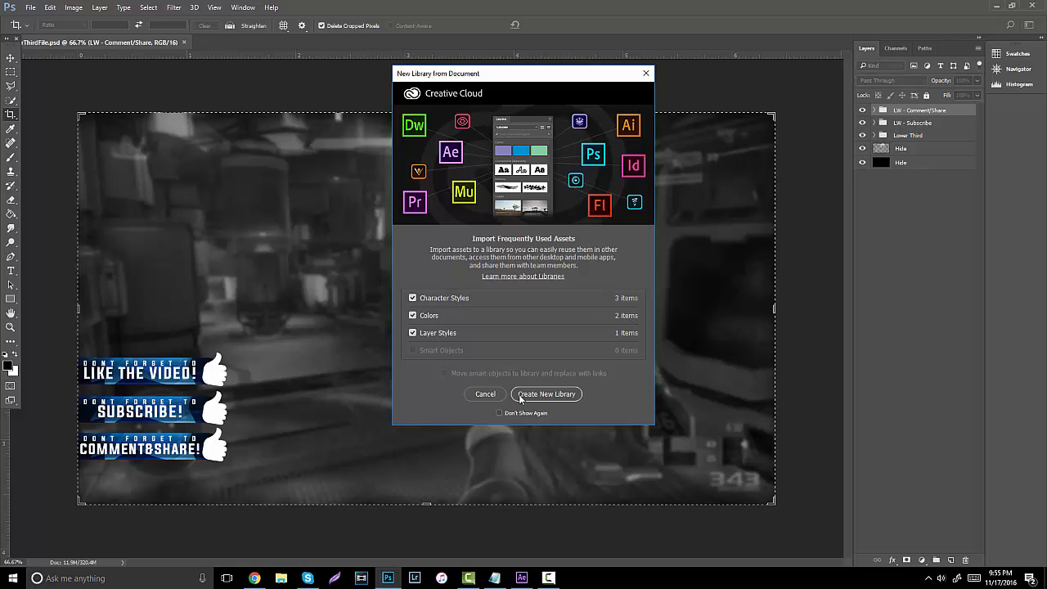
left_click(486, 394)
Hide the gameplay background, black background, Subscribe and Comment/Share banner layers.
left_click(12, 59)
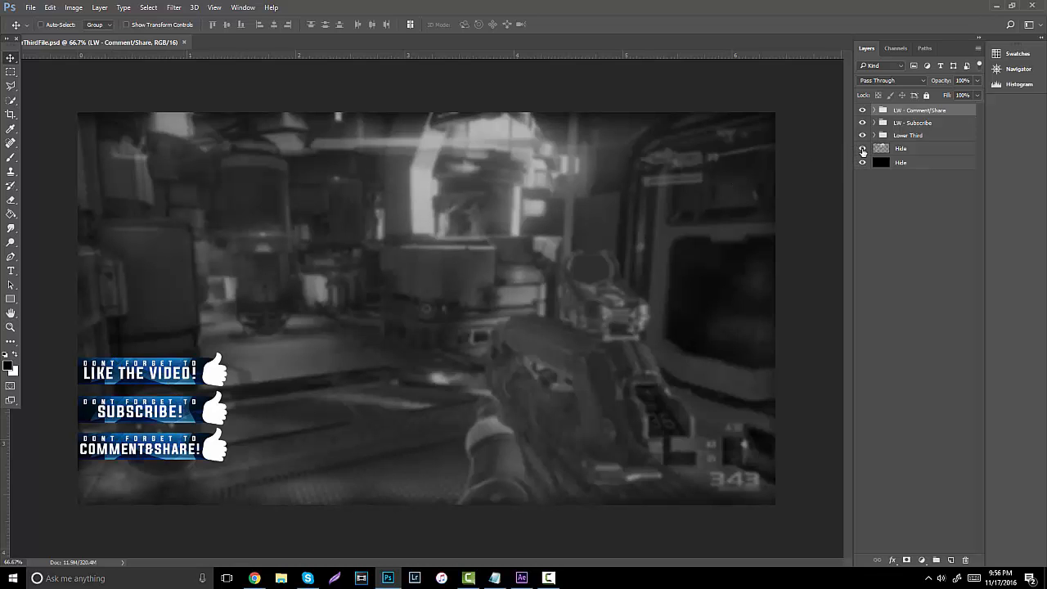
left_click(862, 149)
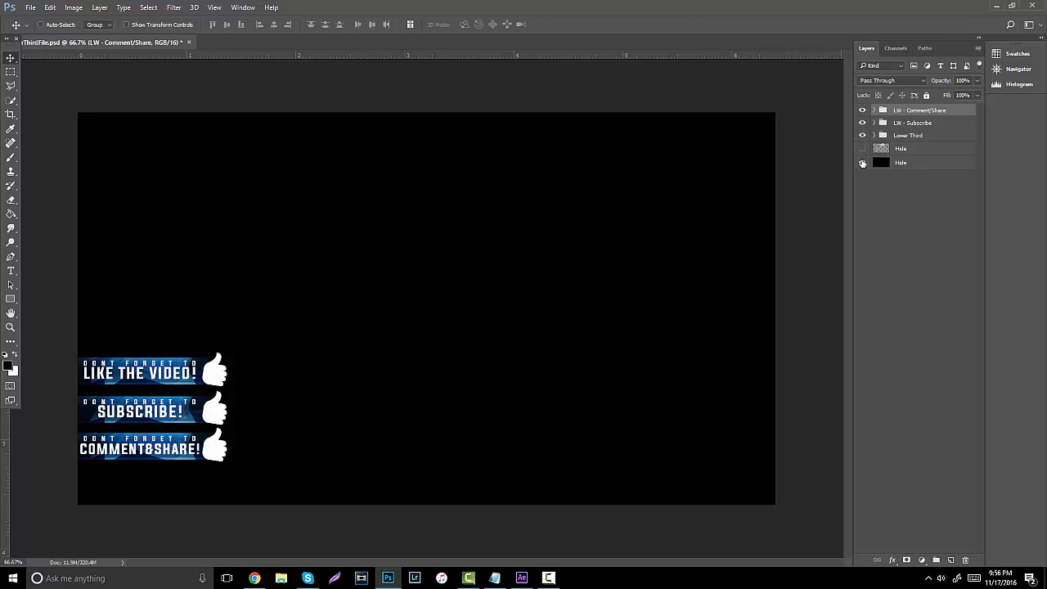
left_click(863, 162)
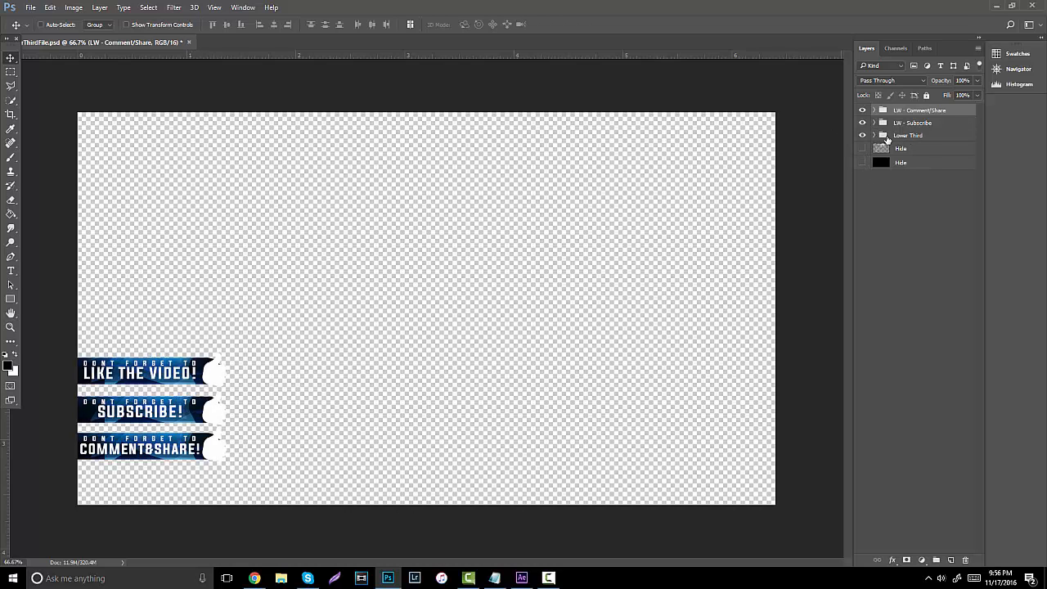
left_click(863, 123)
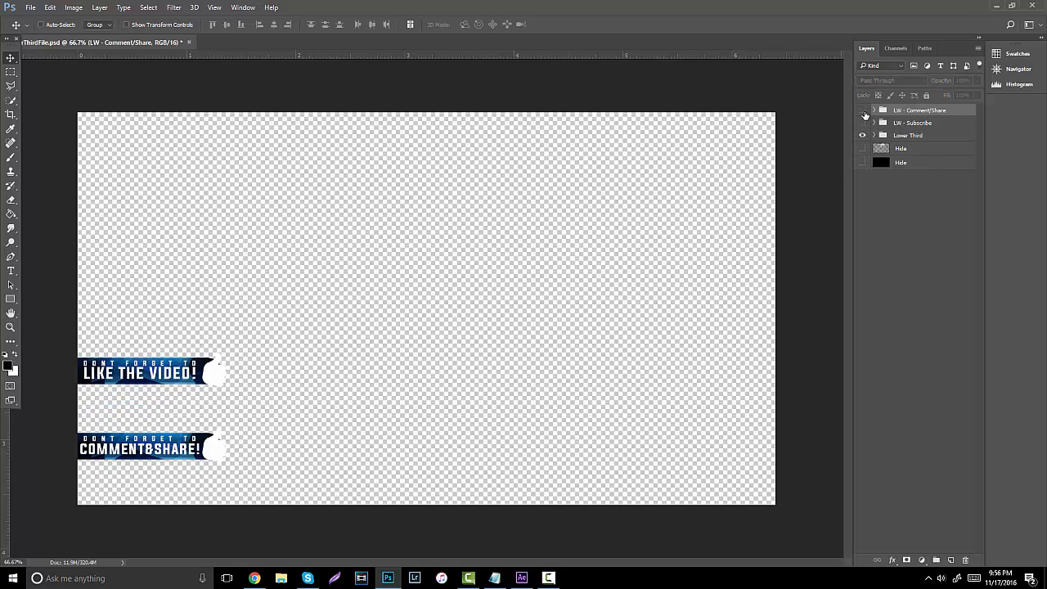
left_click(862, 109)
Move the Lower Third group's LIKE THE VIDEO! banner to the canvas centre.
left_click(906, 135)
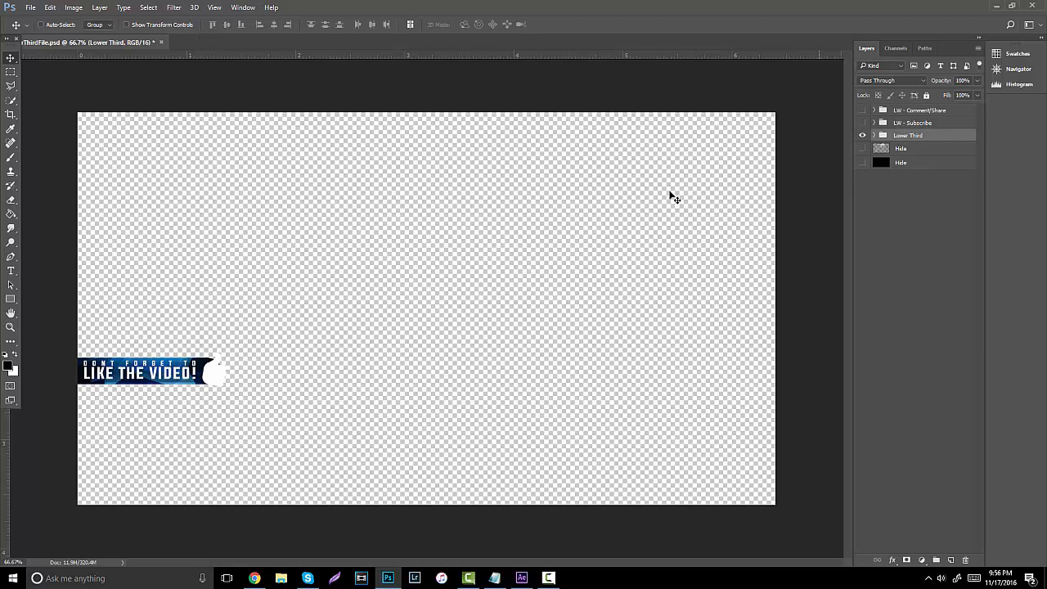
left_click_drag(318, 352, 579, 280)
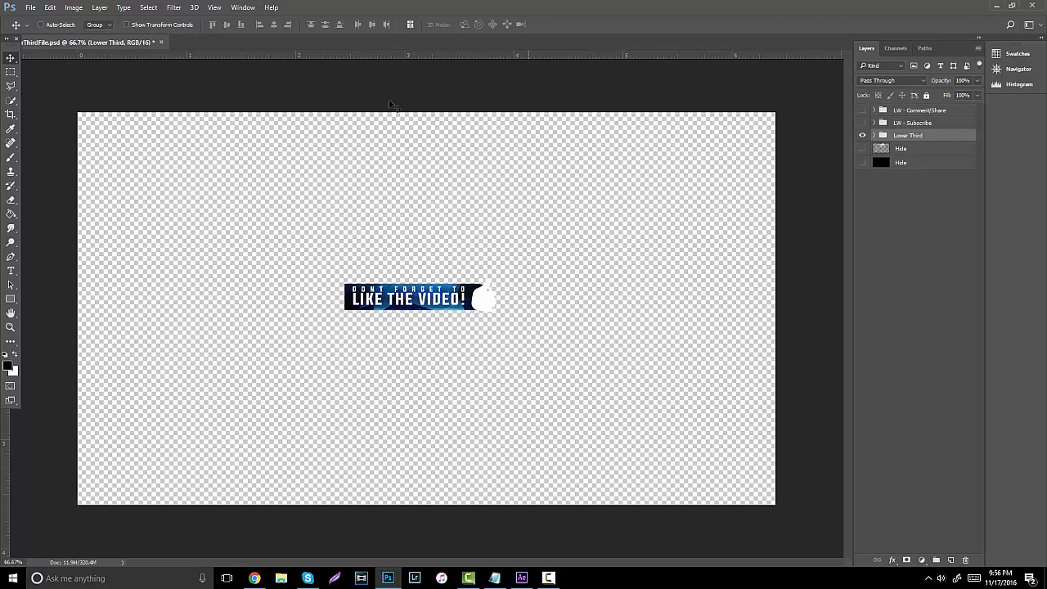
left_click(10, 114)
Crop the canvas tightly around the LIKE THE VIDEO! banner on all four sides.
left_click_drag(429, 112, 426, 194)
left_click_drag(774, 309, 637, 325)
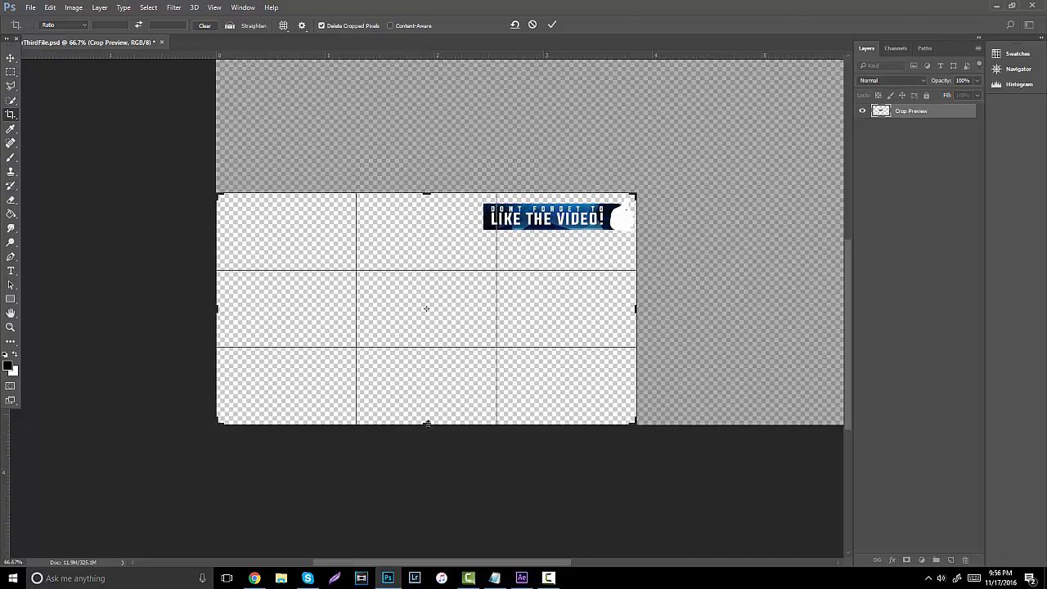
left_click_drag(428, 423, 442, 324)
left_click_drag(221, 310, 349, 305)
key("Return")
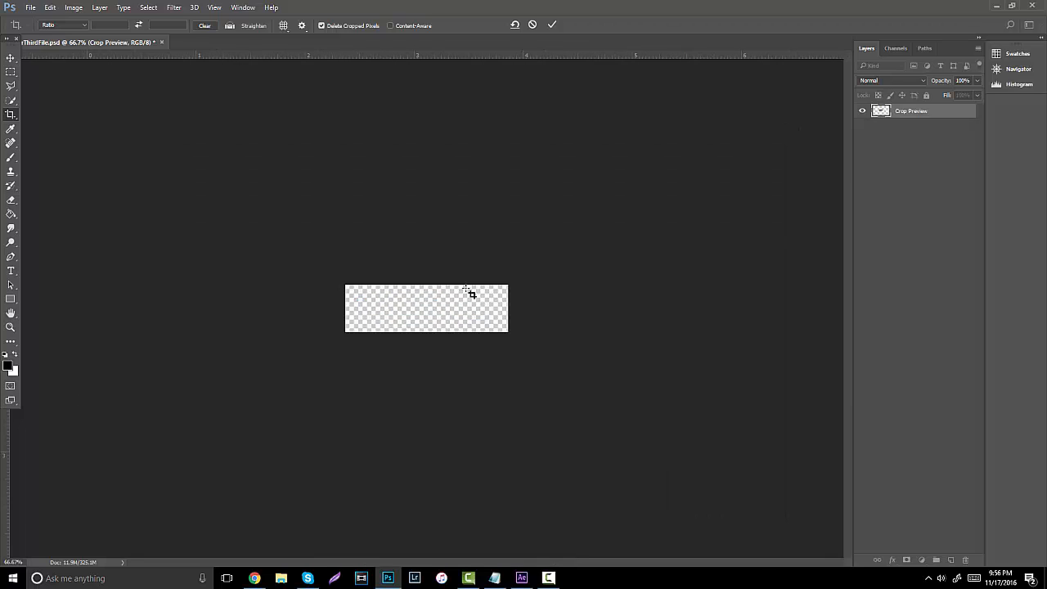
In Save As, browse to Desktop > LowerThird, choose PNG format, then cancel.
left_click(30, 8)
left_click(62, 133)
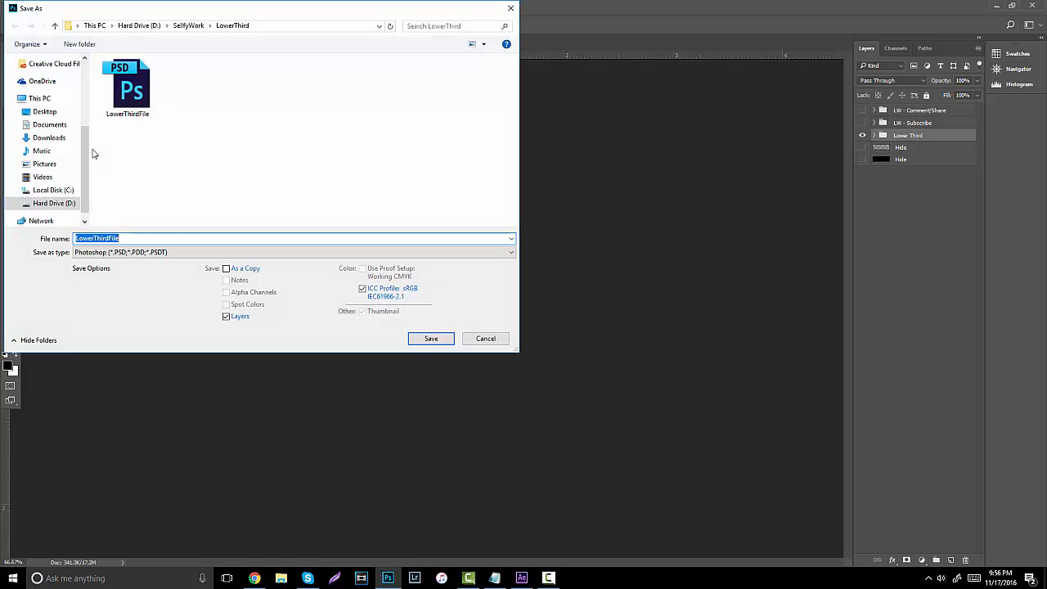
left_click(45, 112)
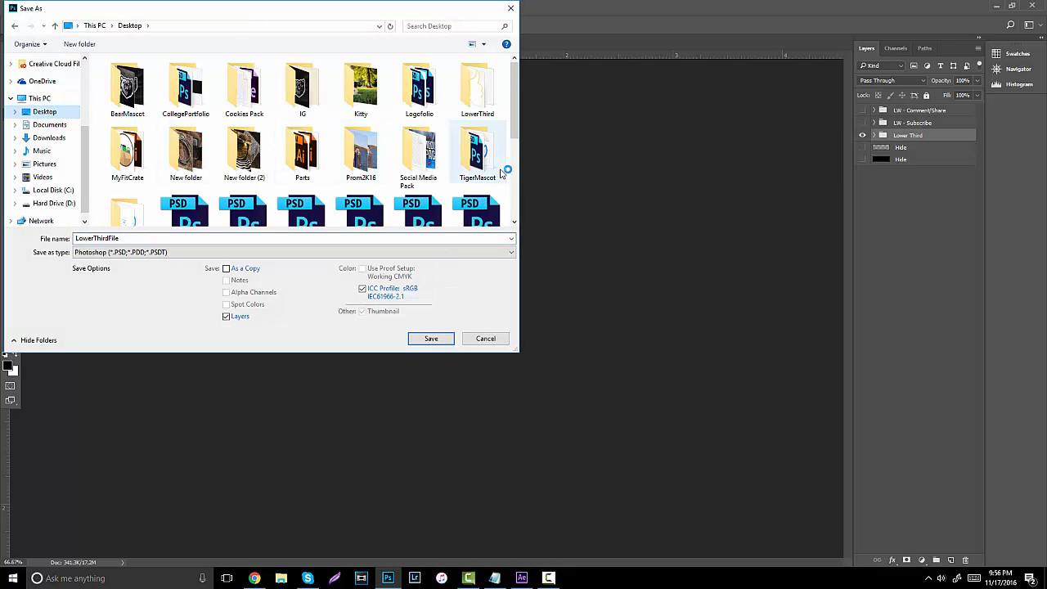
scroll(152, 196, "down", 1)
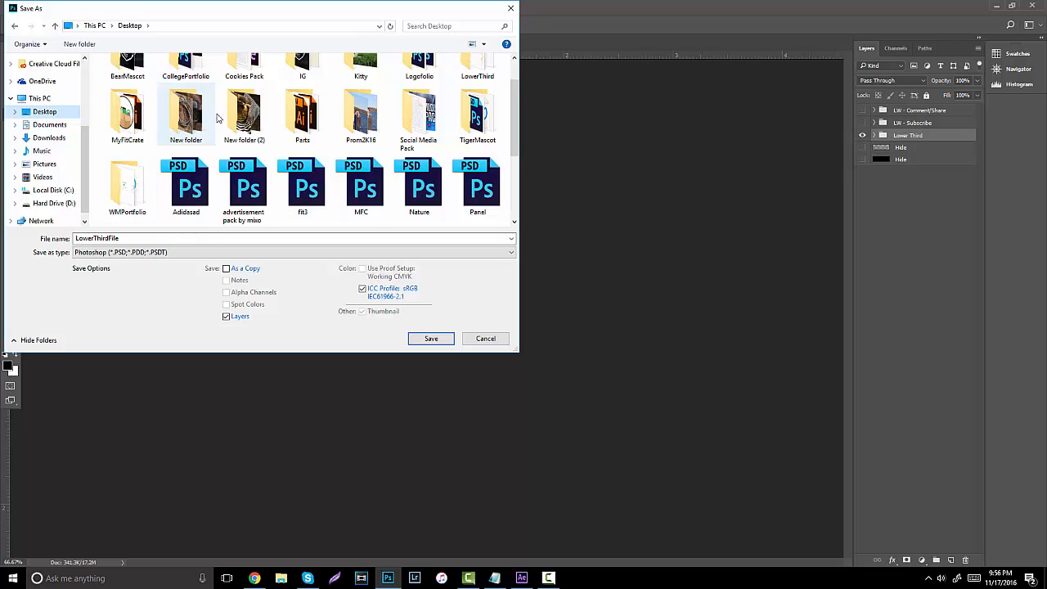
scroll(360, 123, "up", 1)
double_click(467, 102)
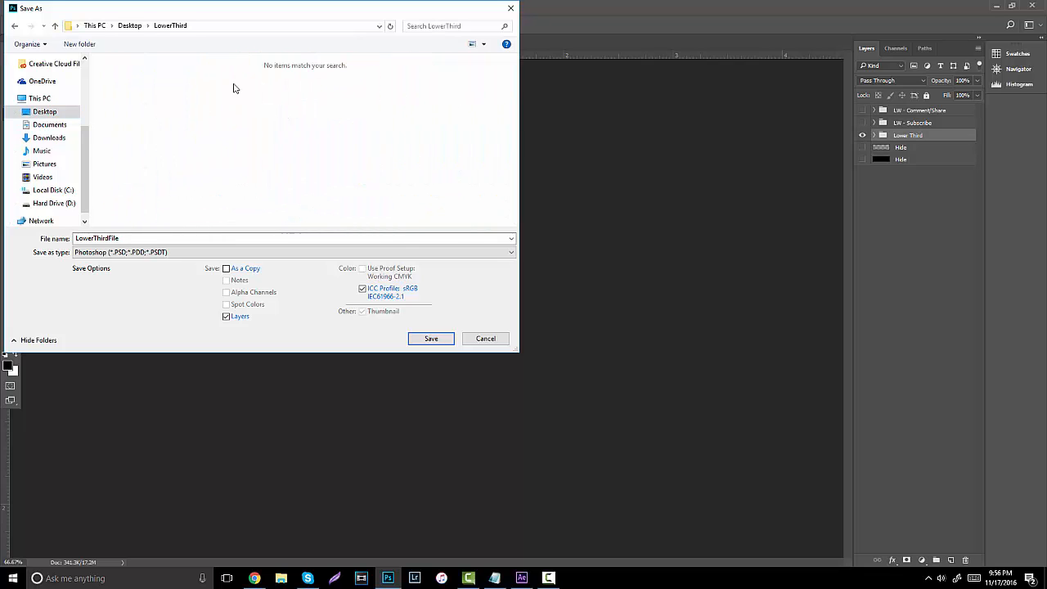
left_click(153, 251)
left_click(151, 362)
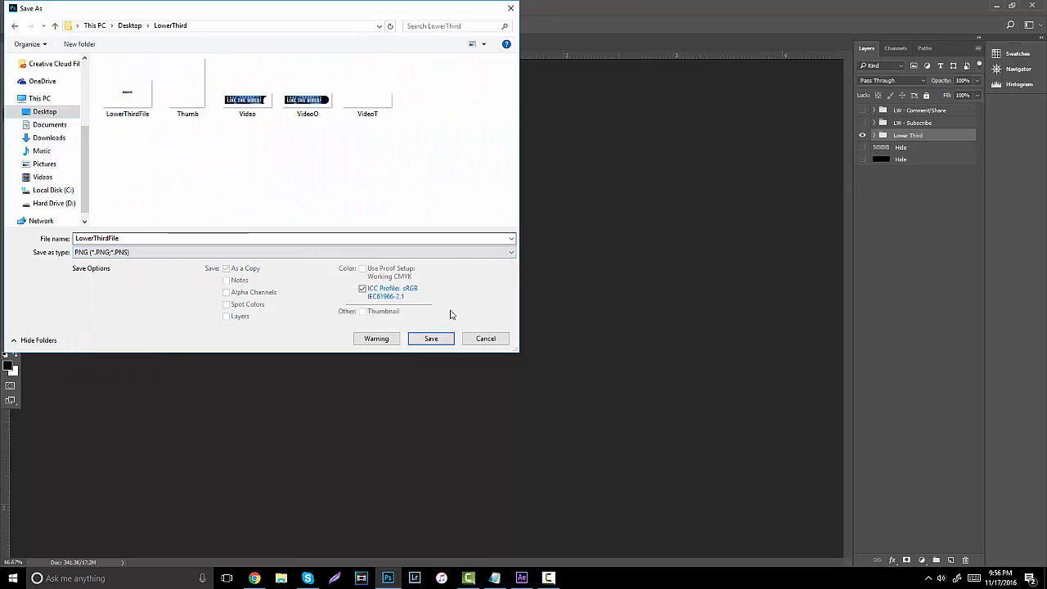
left_click(486, 341)
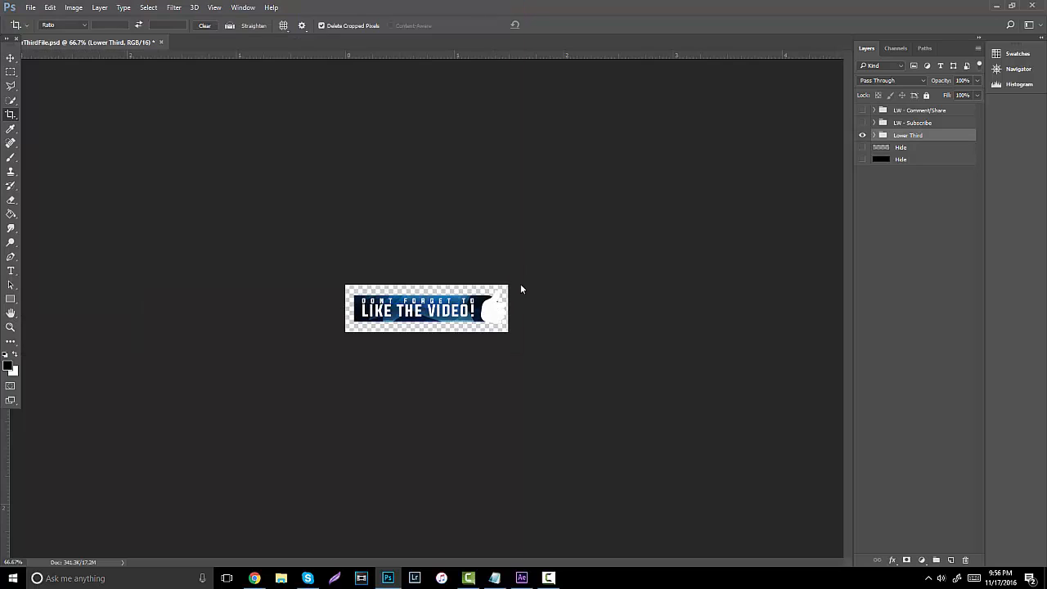
Hide the banner's text and background layers and crop the canvas to just the thumbs-up icon.
left_click(875, 136)
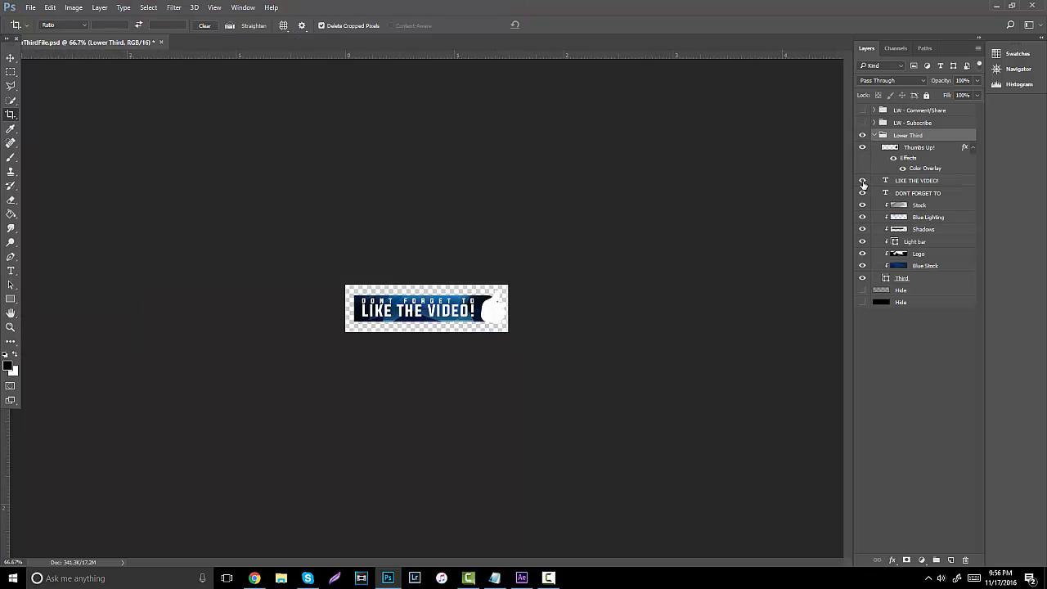
left_click_drag(862, 220, 861, 279)
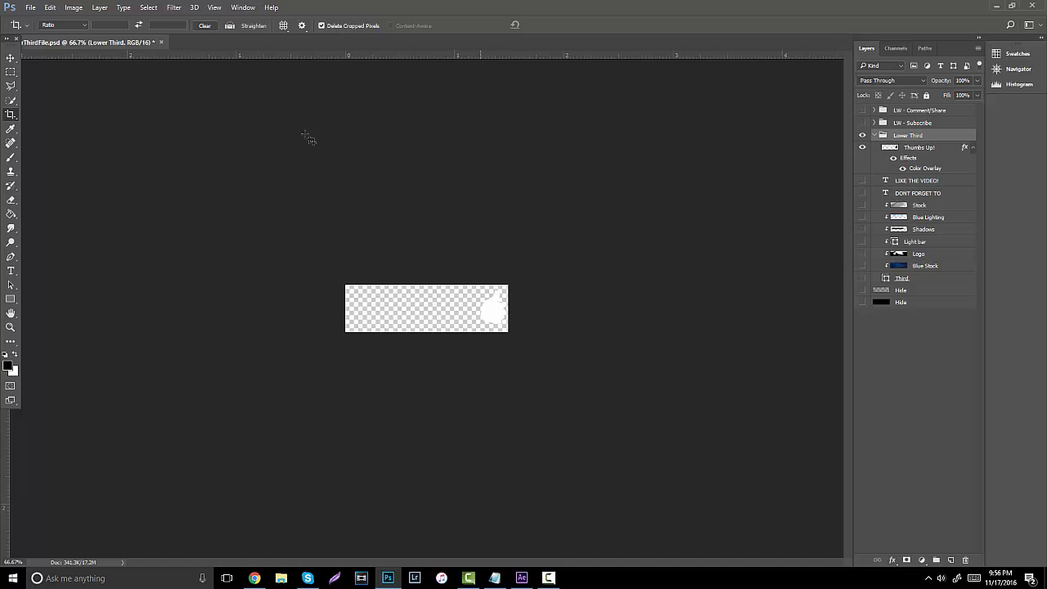
left_click(10, 116)
left_click_drag(340, 310, 408, 308)
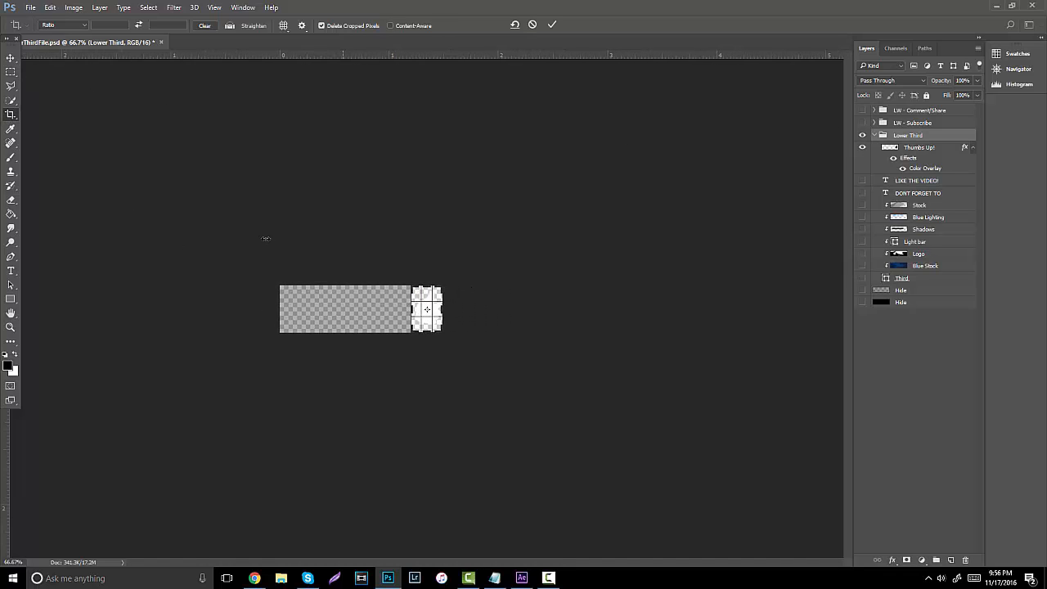
key("Return")
Set Save As to PNG, cancel, then quit Photoshop without saving changes.
left_click(31, 7)
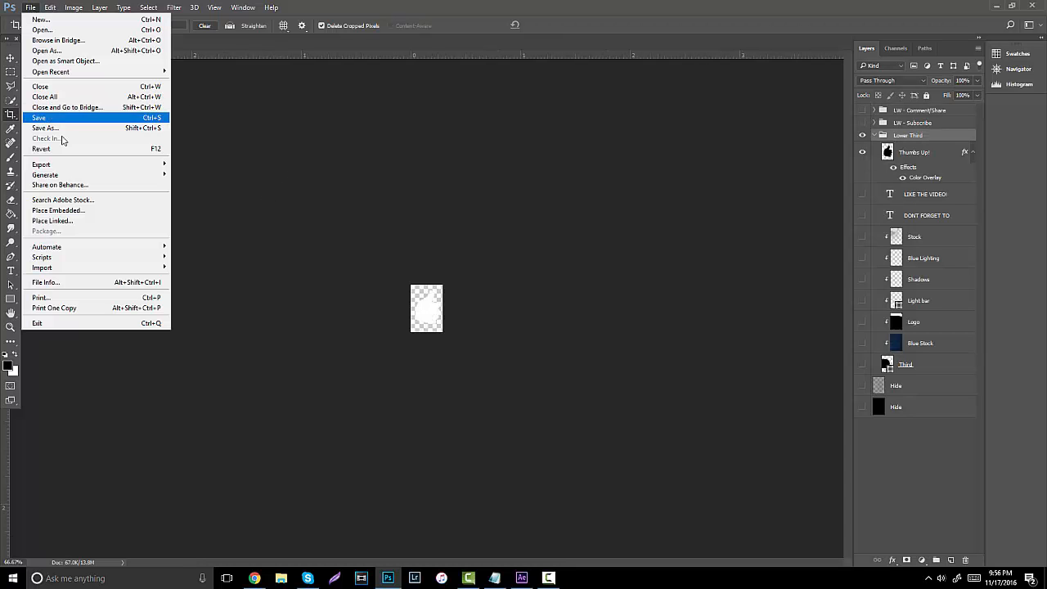
left_click(123, 128)
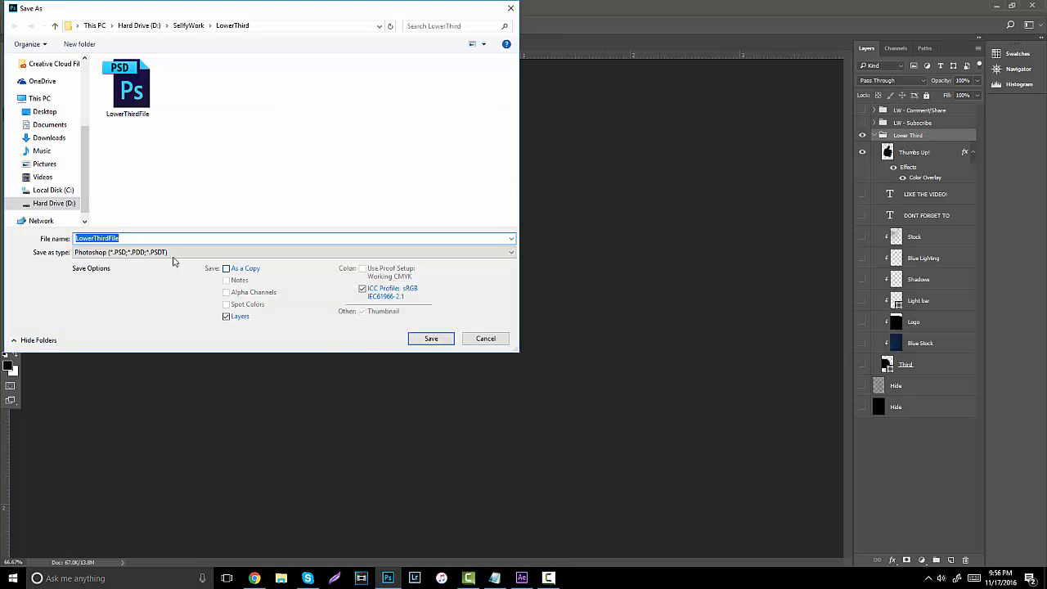
left_click(174, 252)
left_click(215, 353)
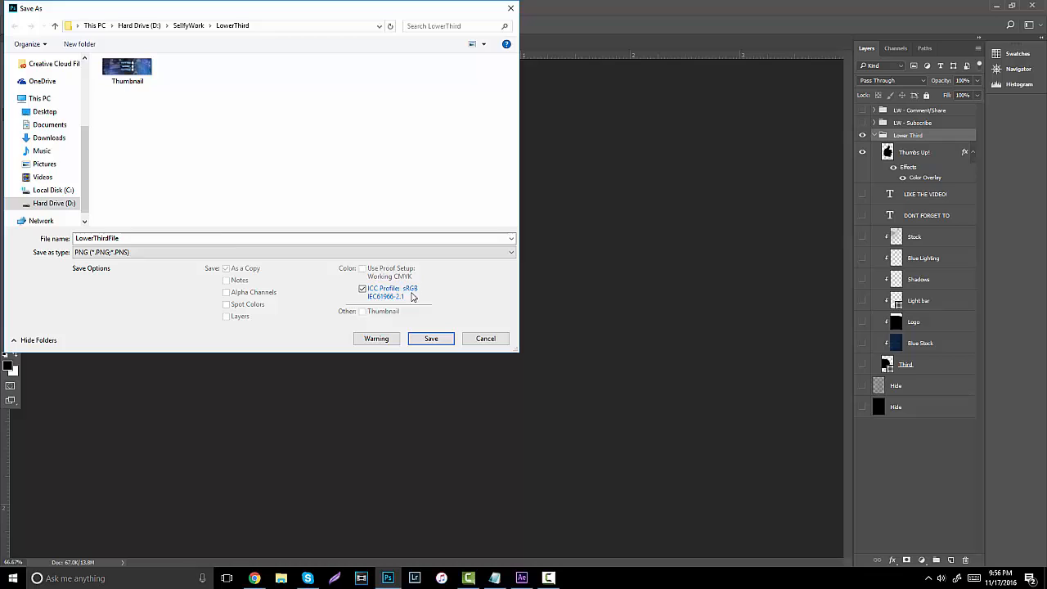
left_click(483, 339)
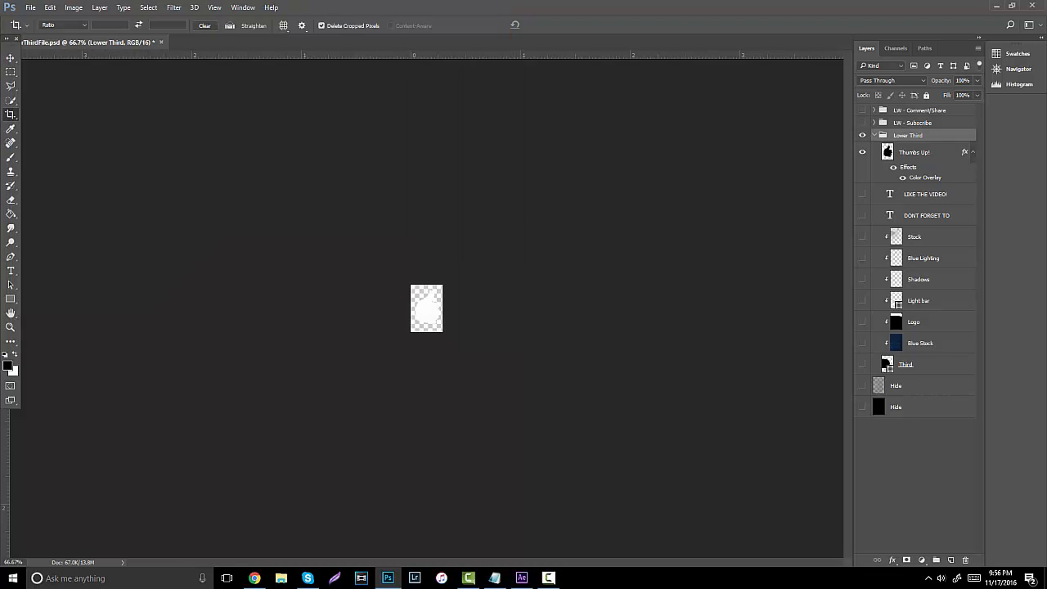
left_click(1033, 5)
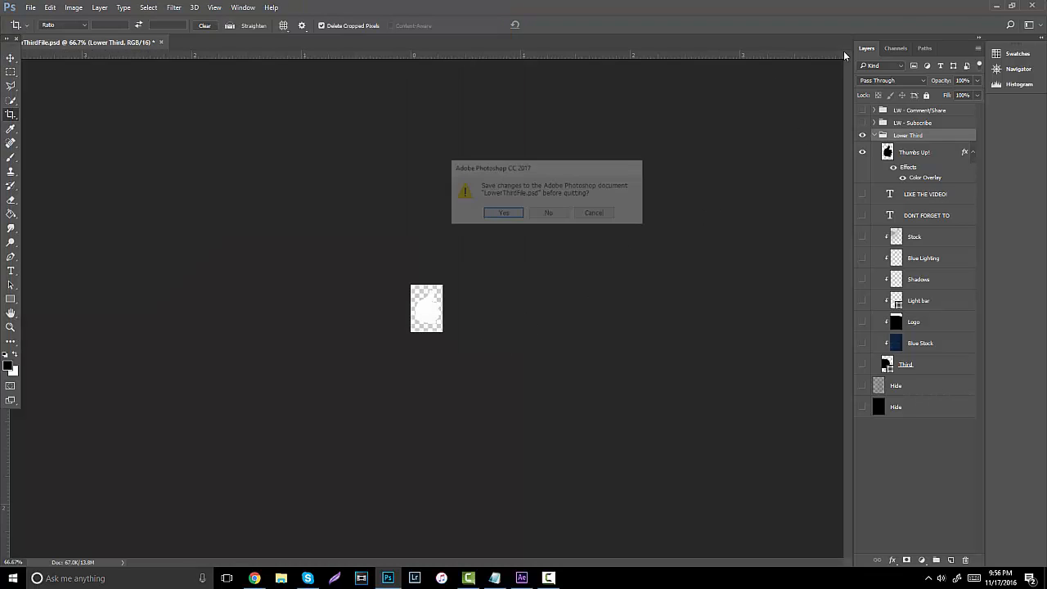
left_click(548, 216)
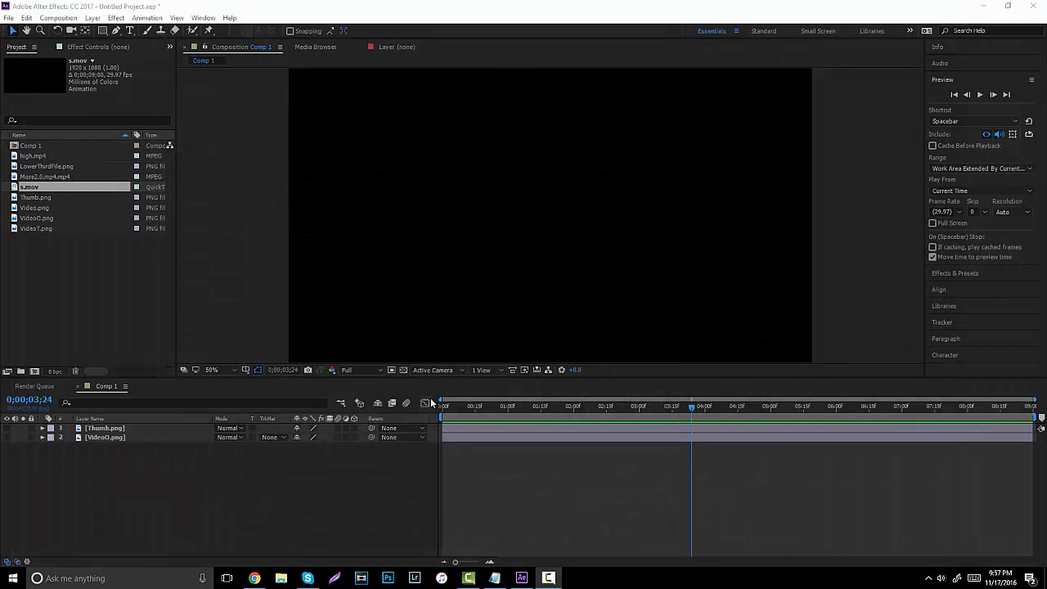
Delete Thumb.png and Video0.png from Comp 1, then close Composition Settings unchanged.
left_click_drag(219, 519, 119, 424)
key("Delete")
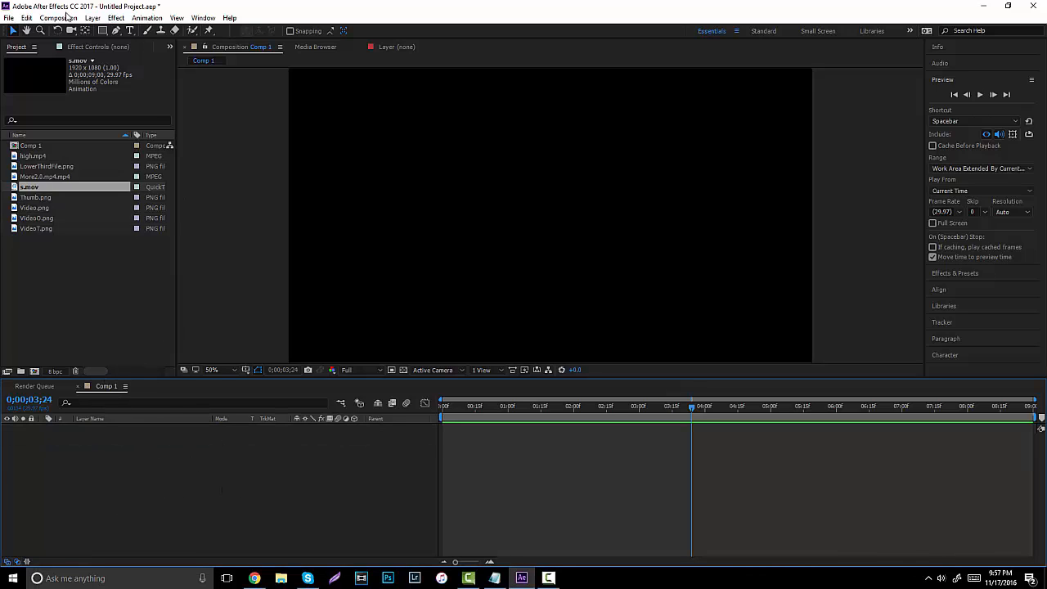
left_click(65, 17)
left_click(81, 48)
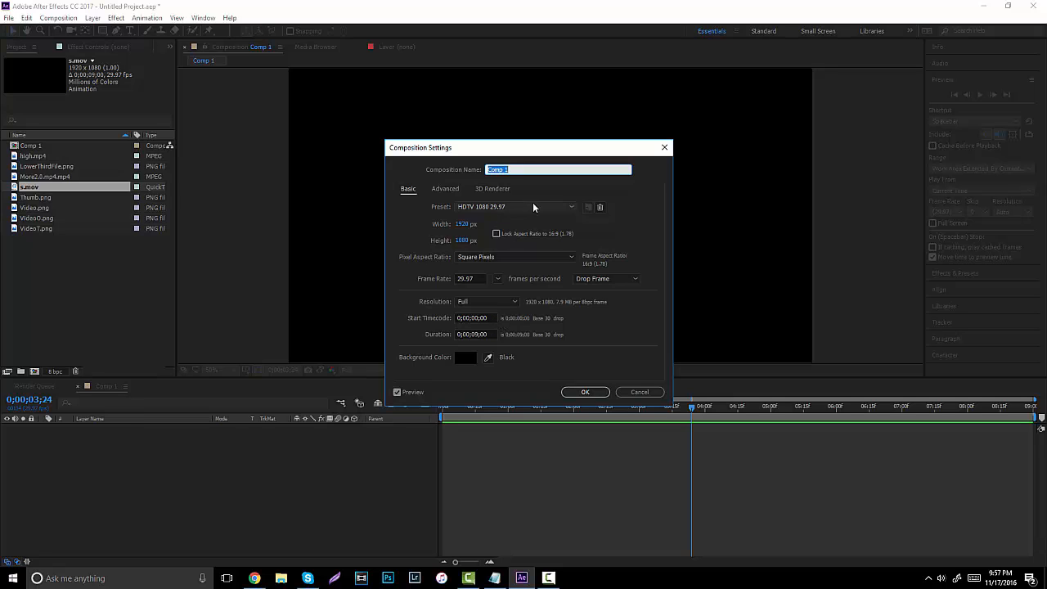
left_click(605, 392)
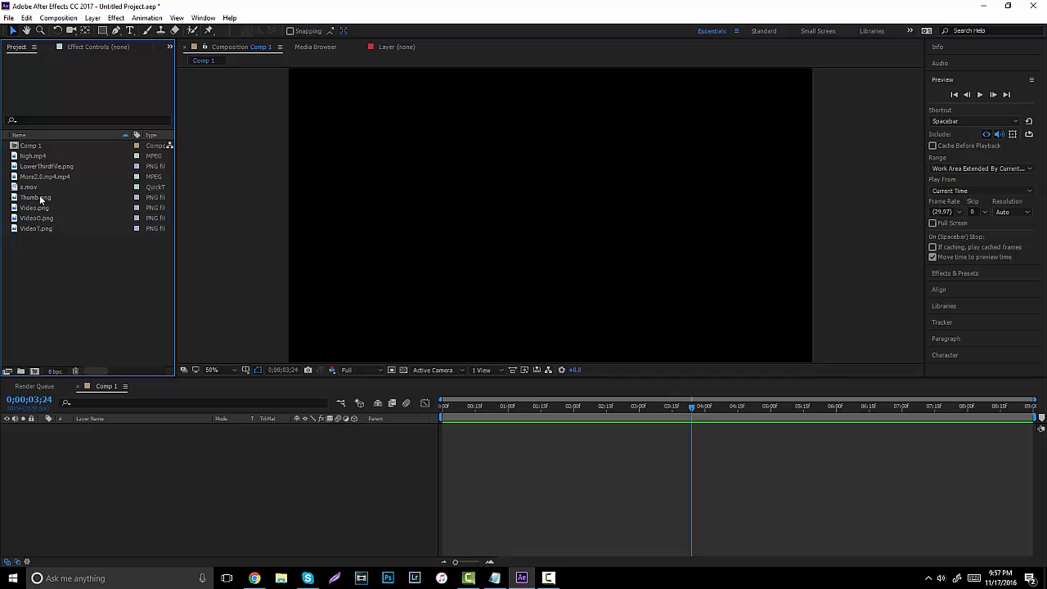
Add Thumb.png and the LIKE THE VIDEO! graphic to Comp 1, removing the mistaken VideoT.png.
left_click_drag(43, 200, 129, 478)
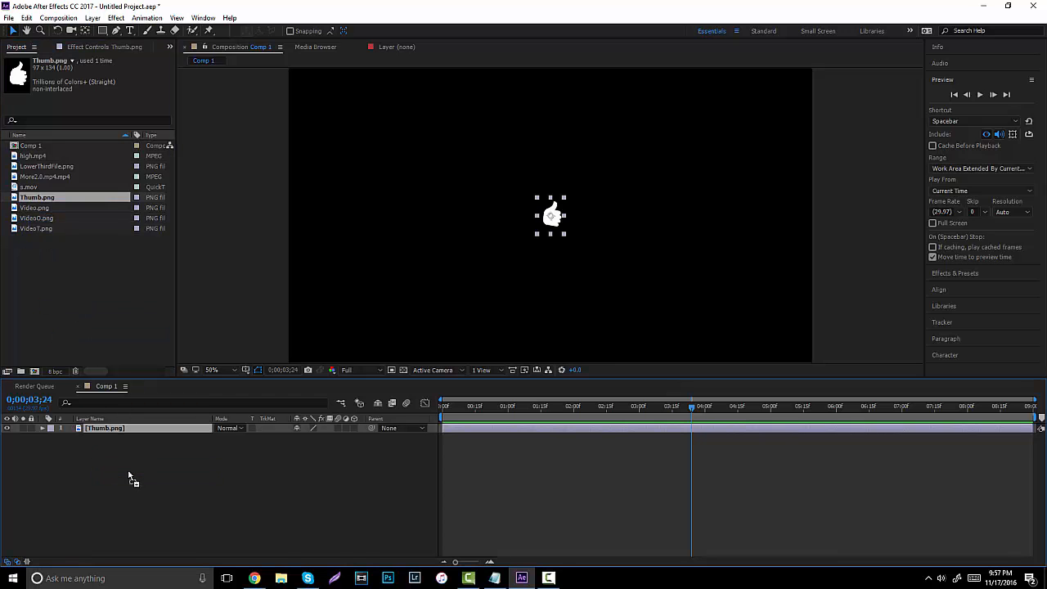
left_click_drag(33, 230, 82, 488)
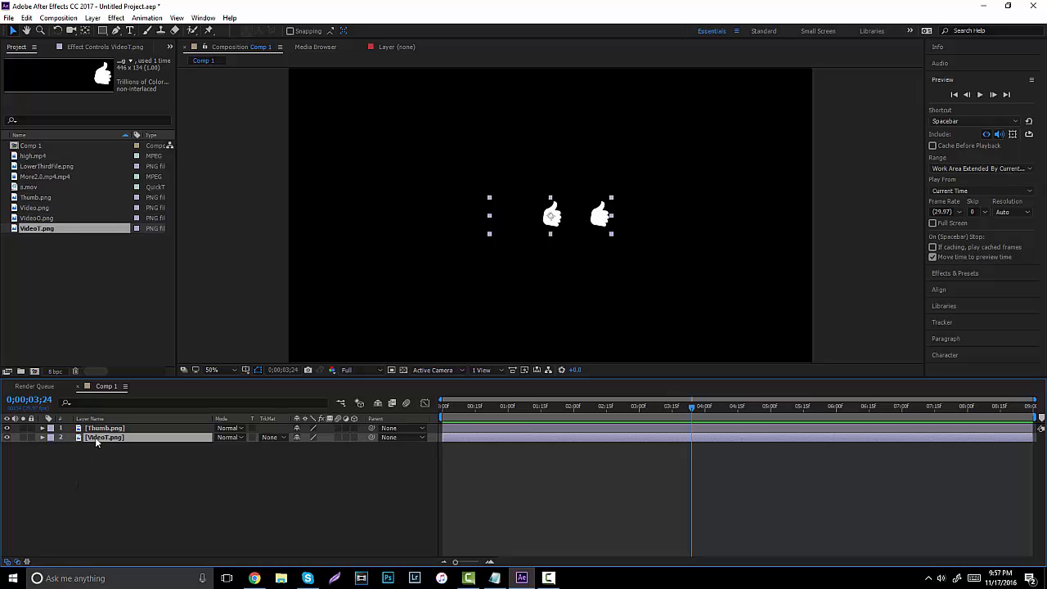
key("Delete")
left_click_drag(48, 218, 125, 475)
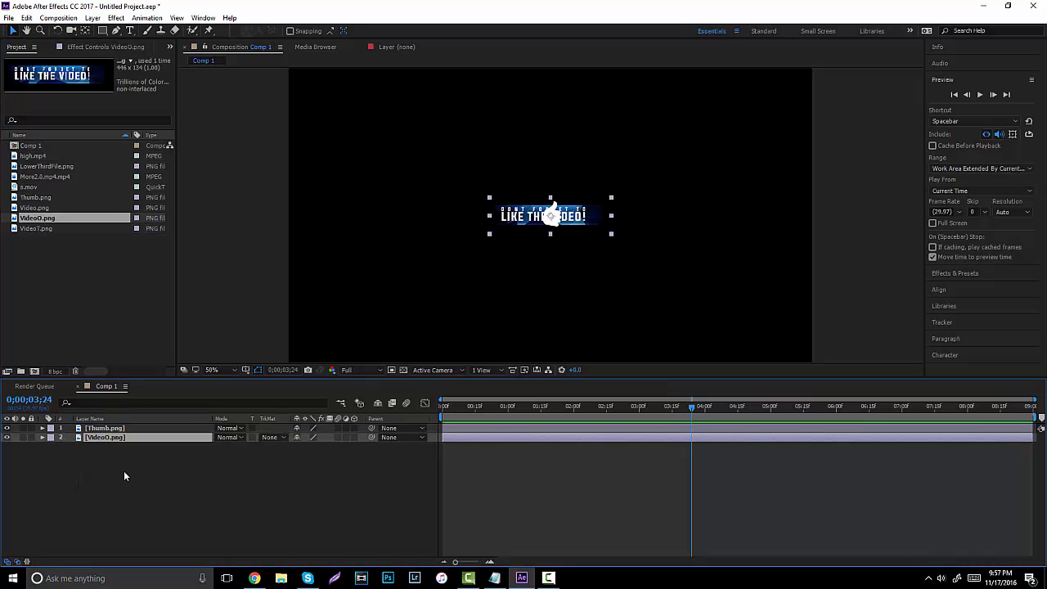
Place the thumbs-up at the text's right end, hide it, and return the playhead to the start.
left_click(135, 428)
left_click_drag(553, 219, 603, 217)
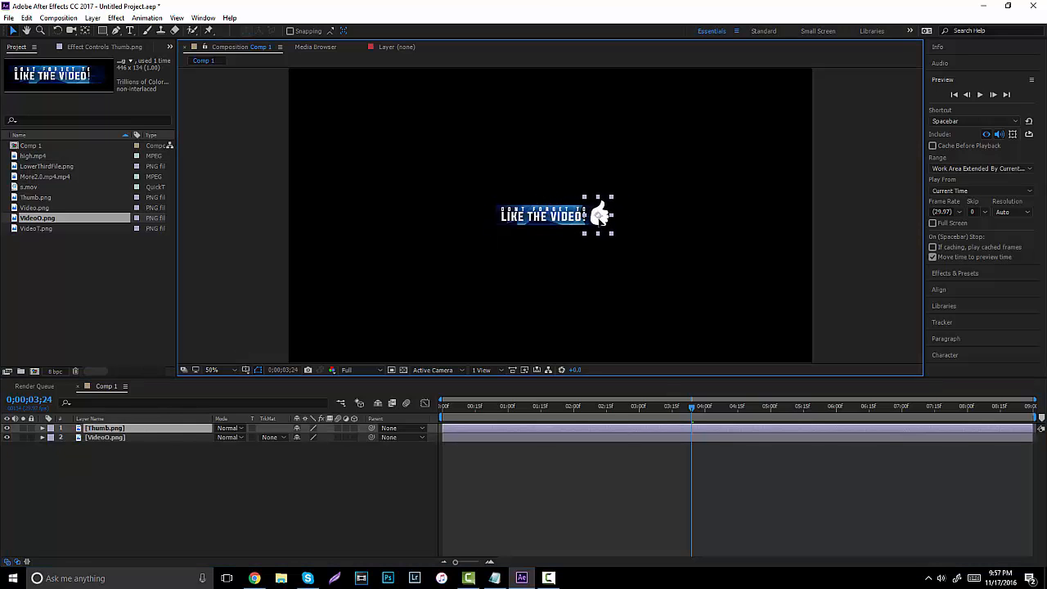
left_click(454, 479)
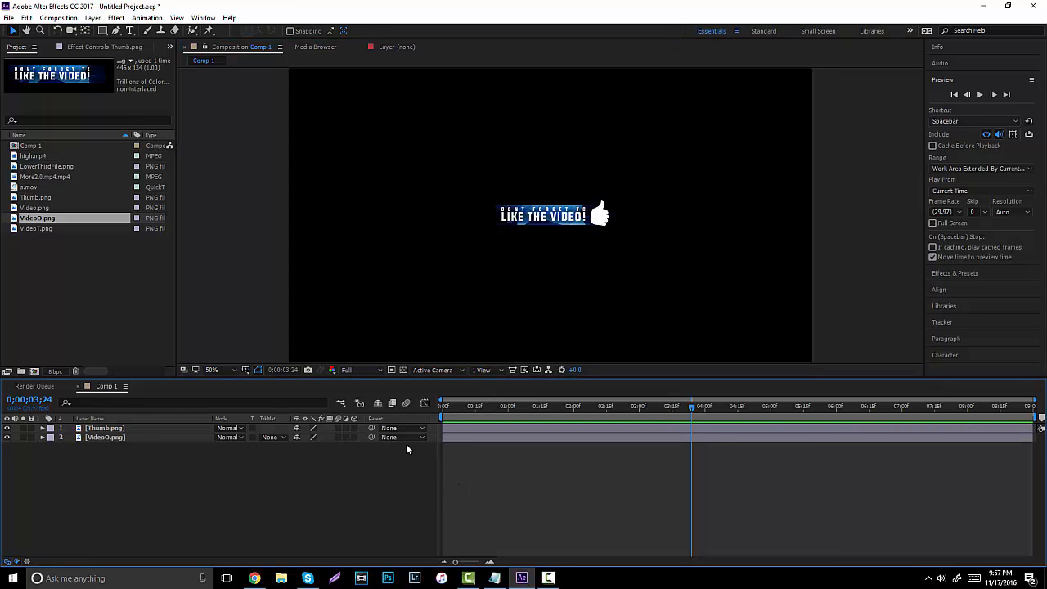
left_click(71, 427)
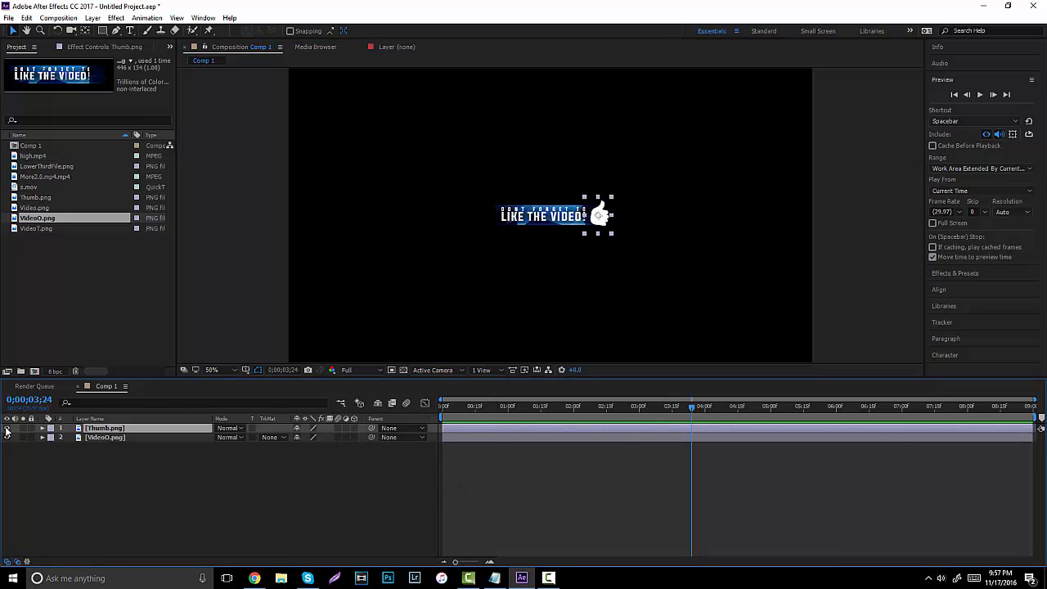
left_click(6, 428)
left_click(543, 212)
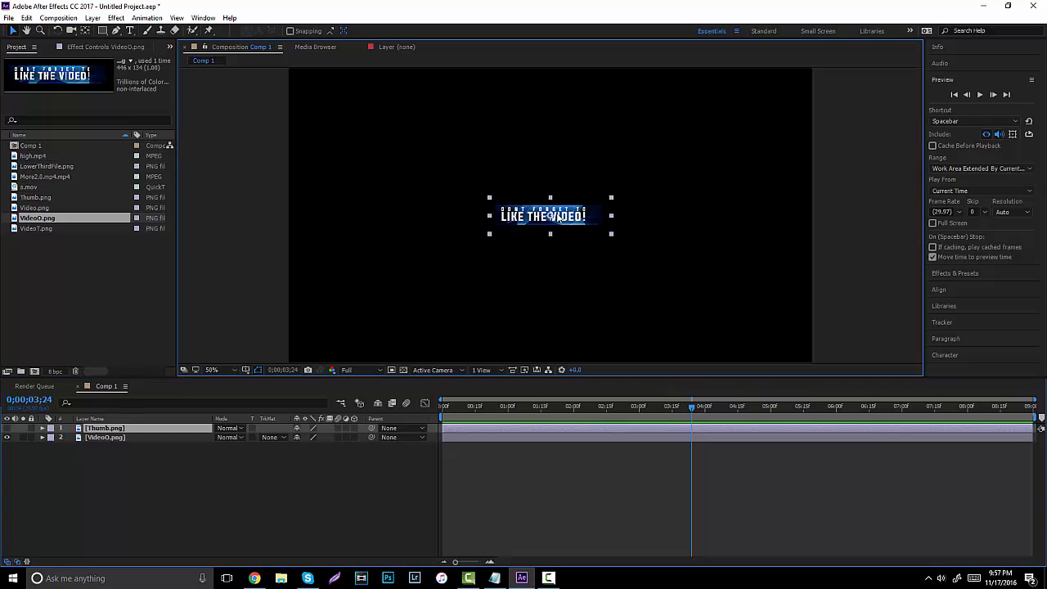
left_click_drag(533, 413, 426, 424)
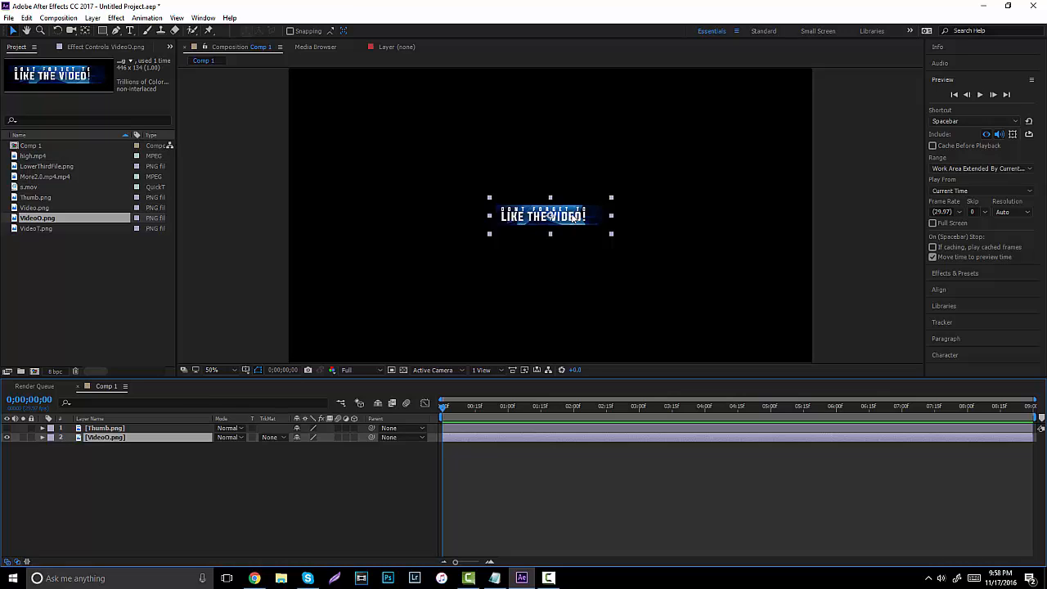
Keyframe the graphic's Scale at 0% at the start and 100% at one second.
key("s")
left_click_drag(323, 450, 330, 449)
left_click(330, 447)
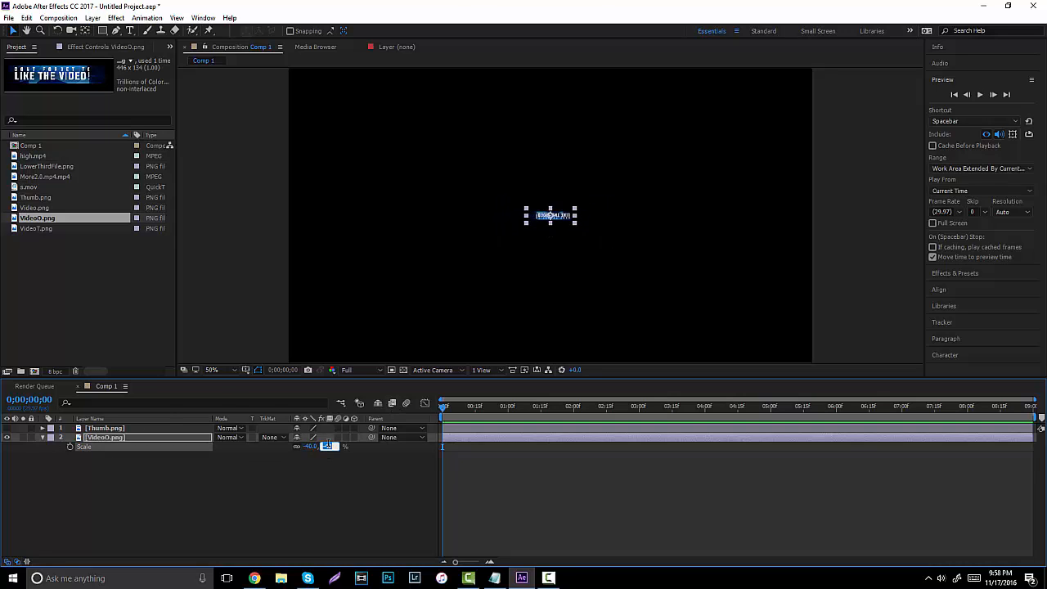
type("0")
left_click(342, 465)
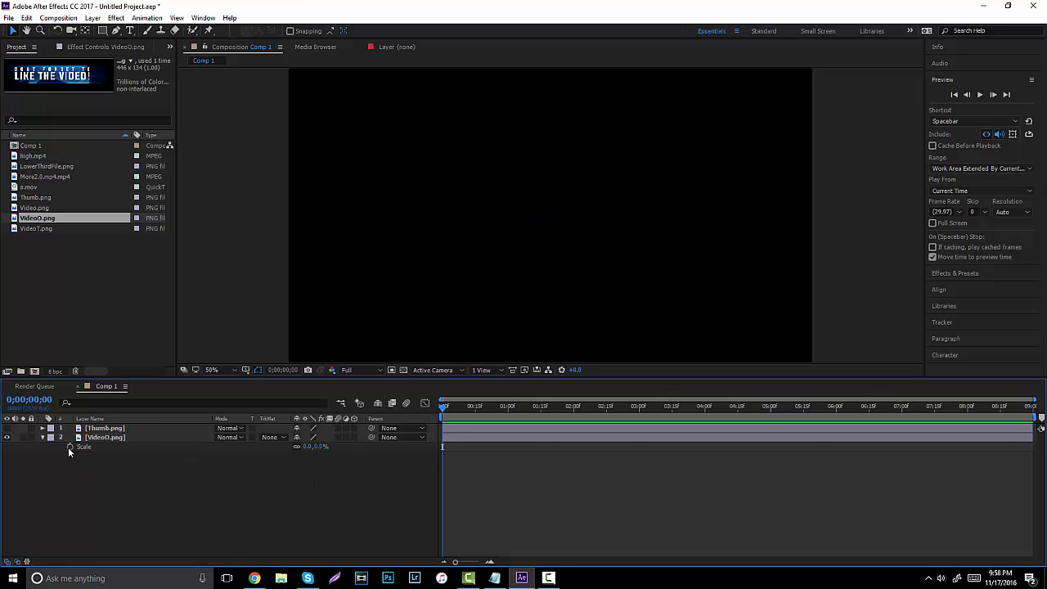
left_click(69, 447)
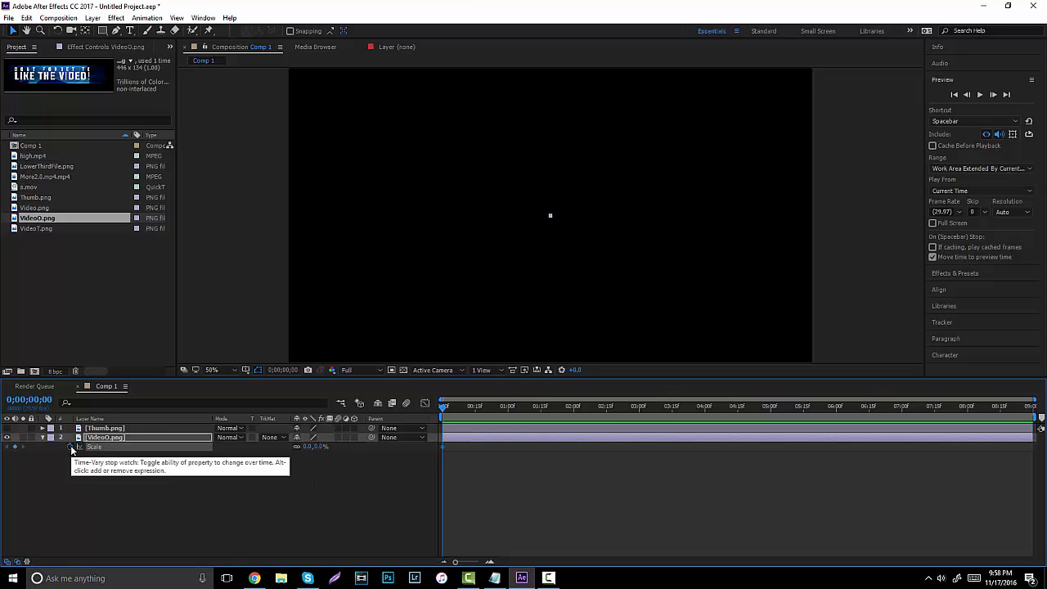
left_click(509, 407)
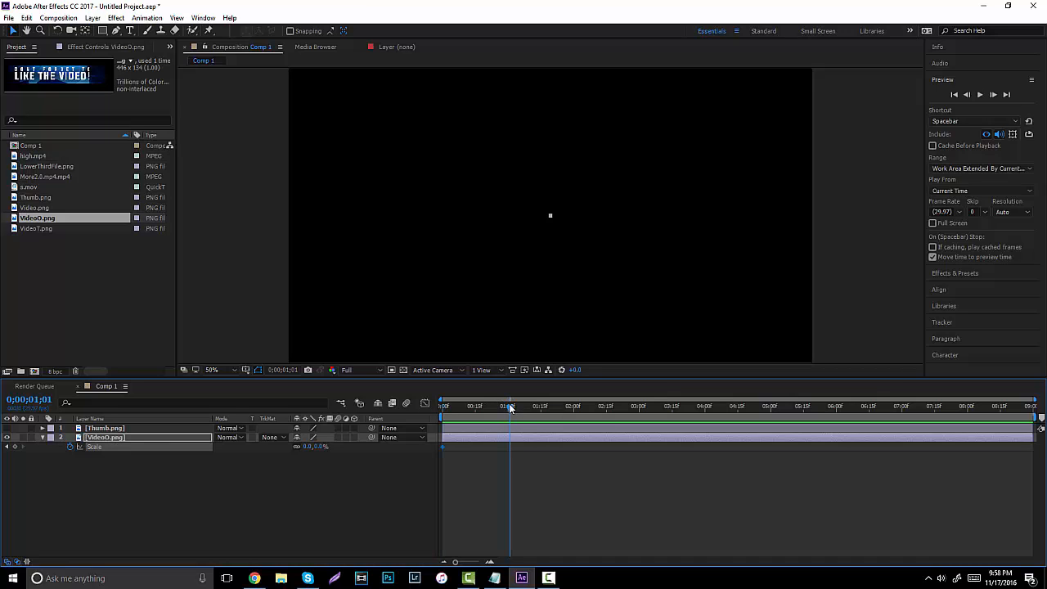
left_click(320, 446)
type("100")
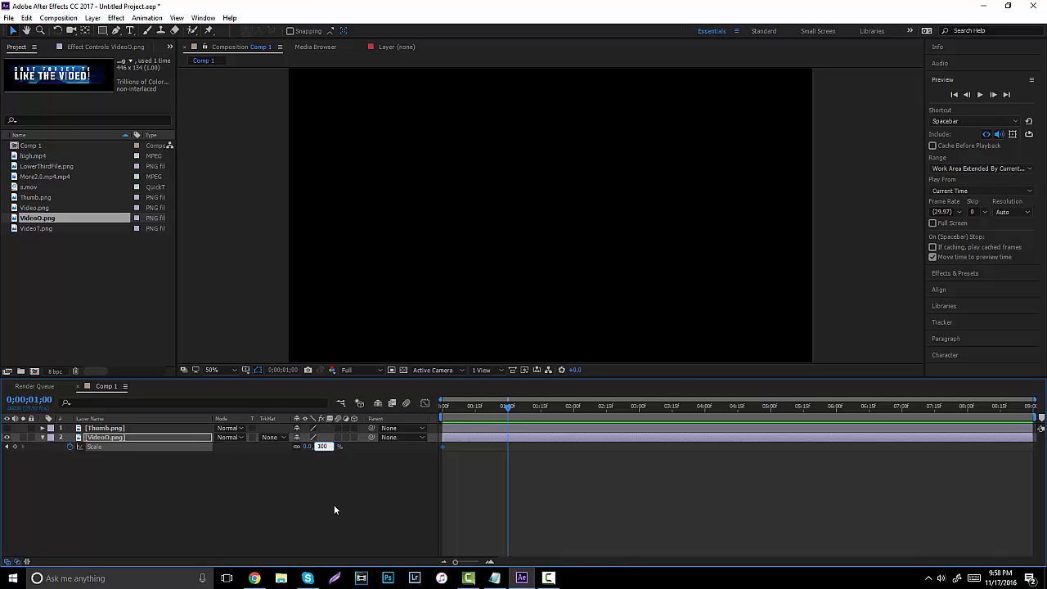
left_click(334, 505)
Preview the scale-up animation from the start and reselect the graphic layer.
left_click_drag(457, 406, 404, 406)
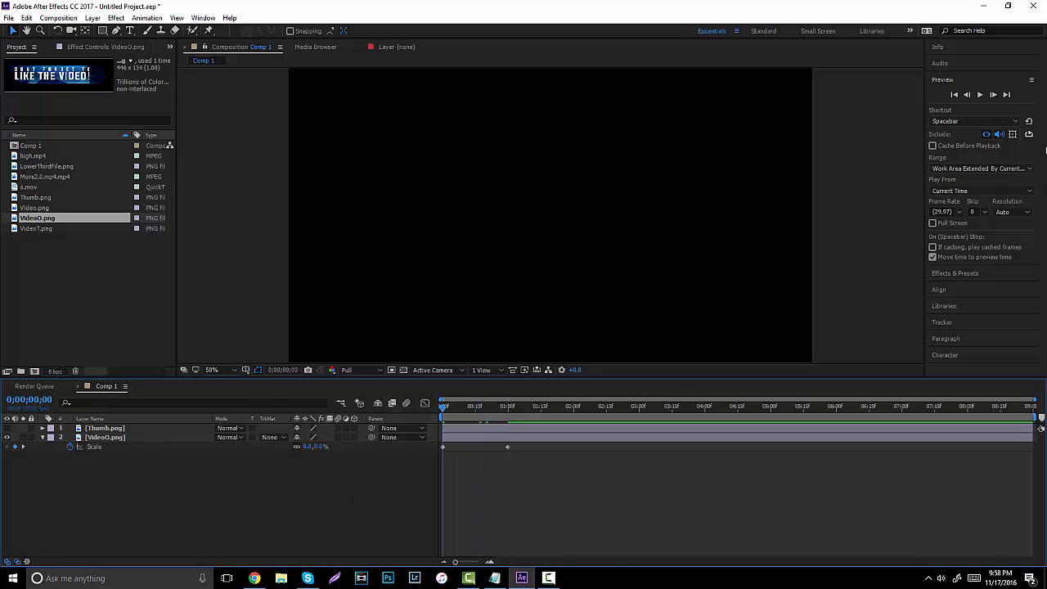
left_click(981, 95)
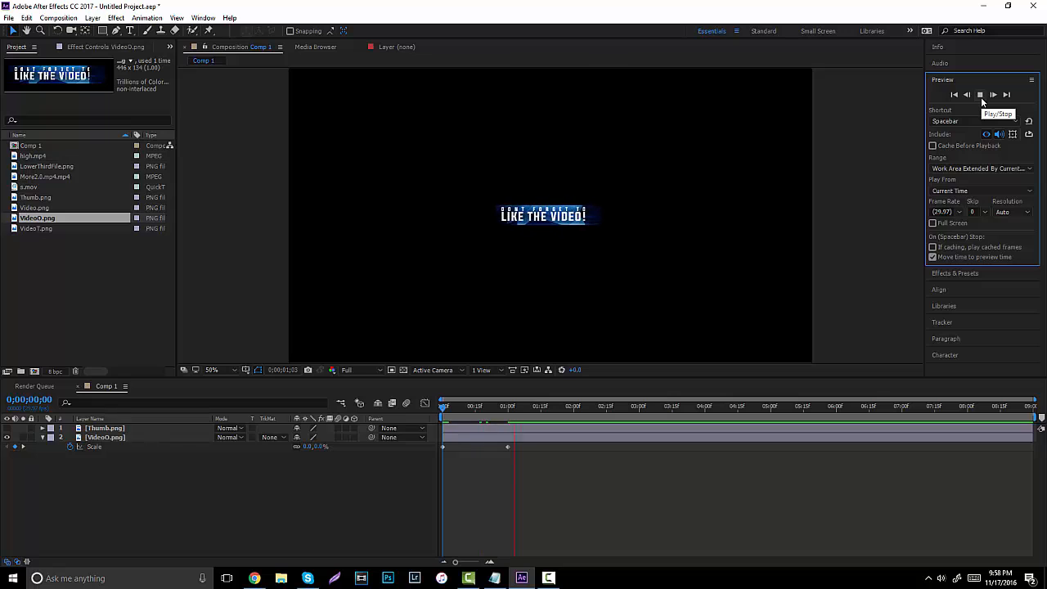
left_click(981, 95)
left_click(508, 447)
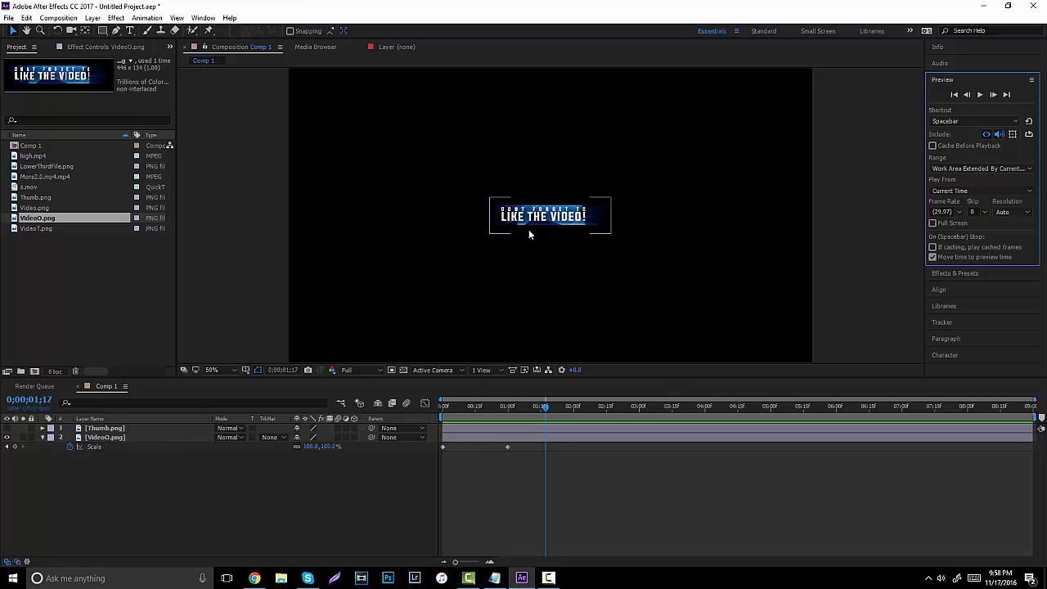
left_click_drag(466, 409, 393, 408)
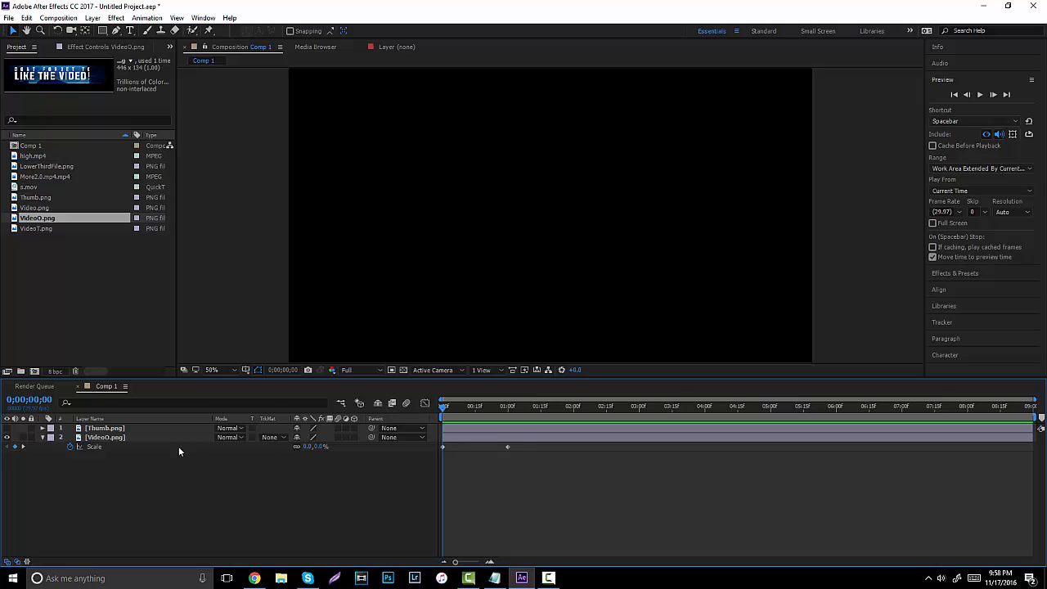
left_click(122, 440)
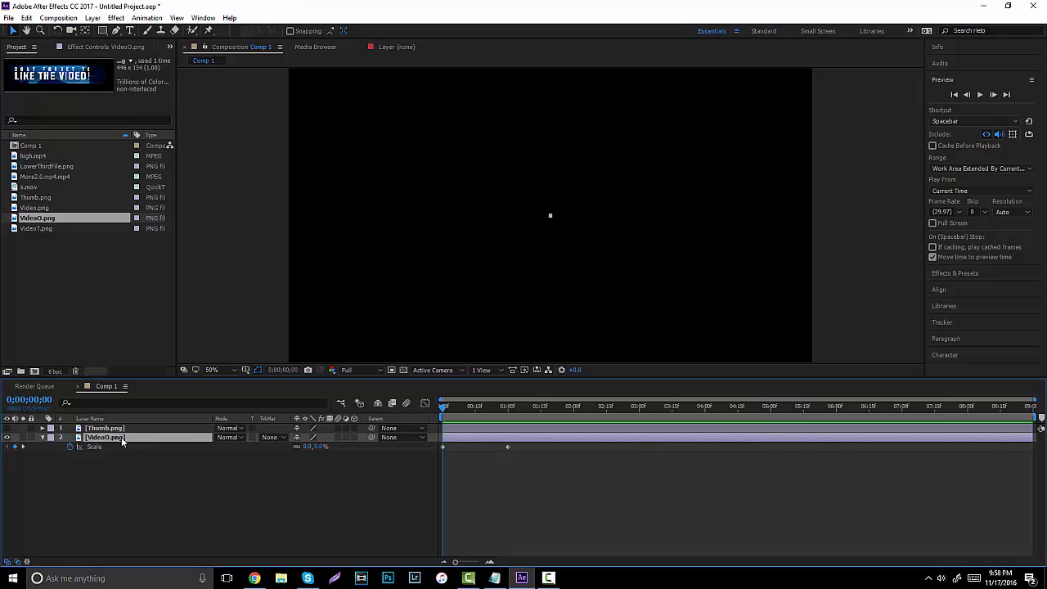
Keyframe the graphic's Rotation from 0° at the start to three full turns at one second.
key("r")
left_click(70, 448)
left_click(505, 406)
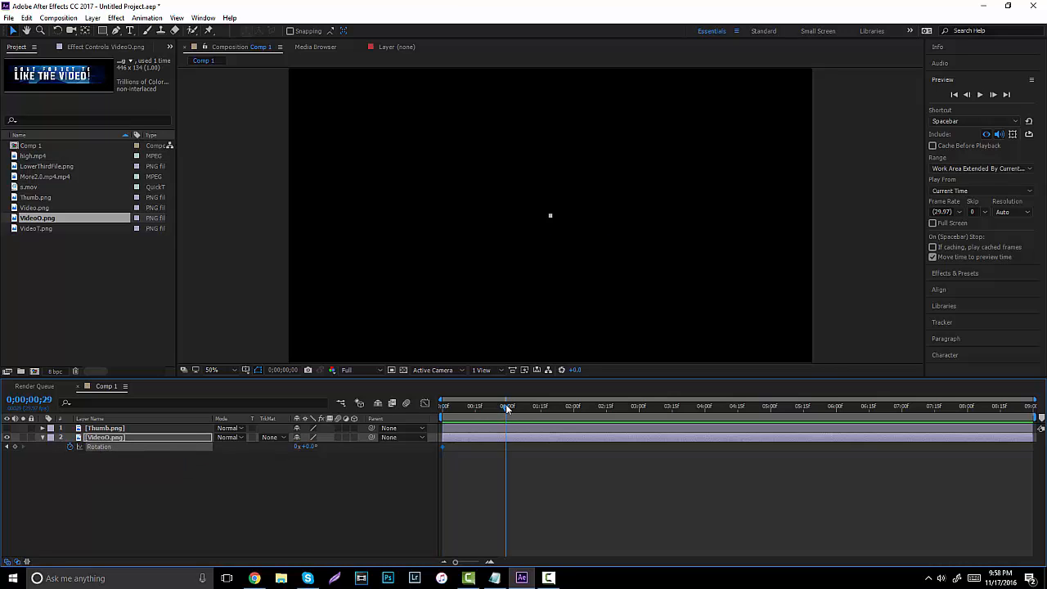
left_click(508, 404)
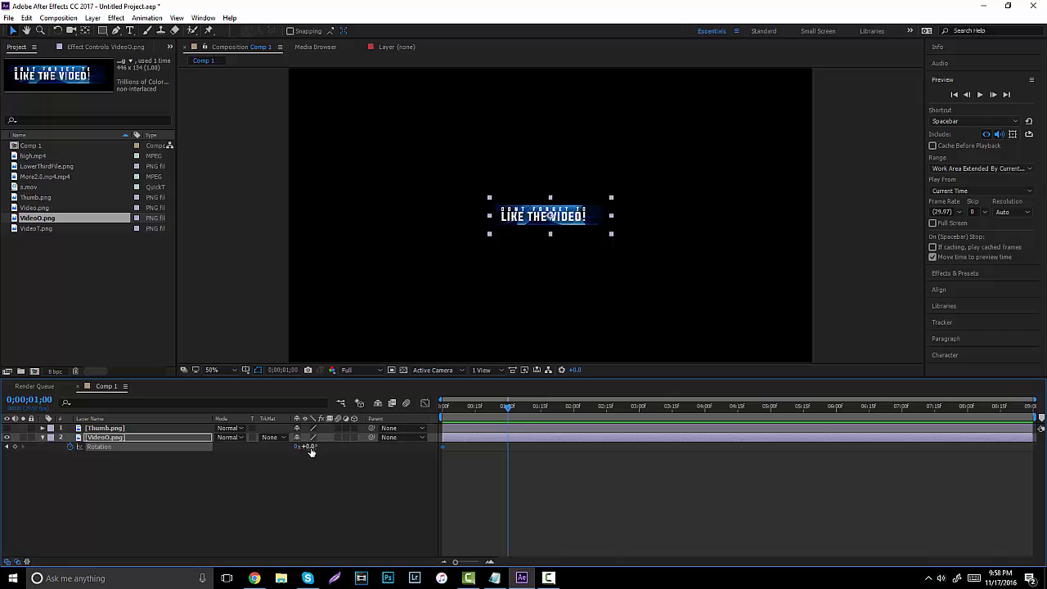
left_click_drag(309, 447, 745, 485)
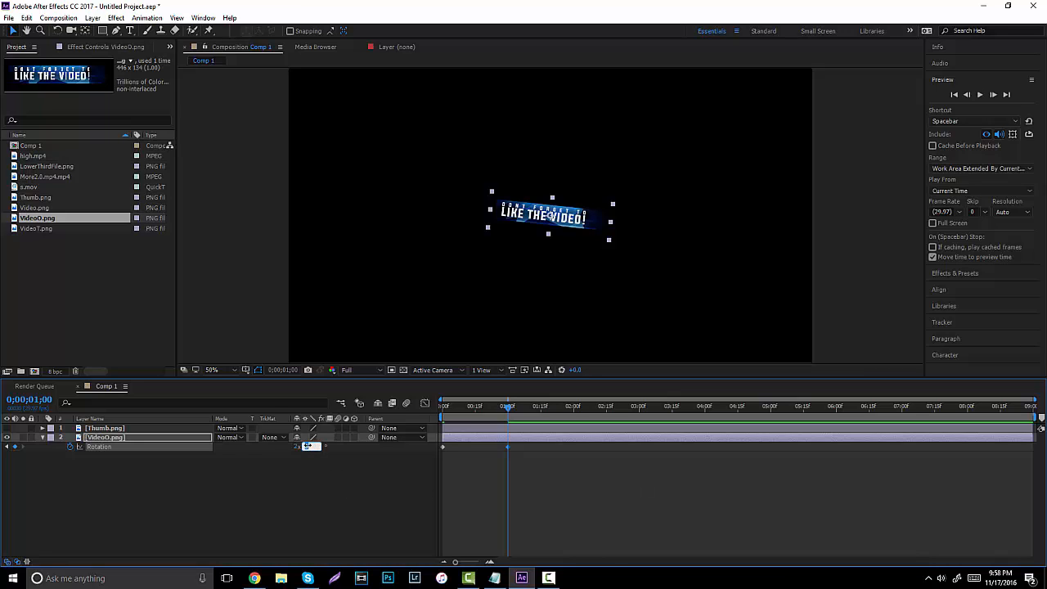
left_click(335, 508)
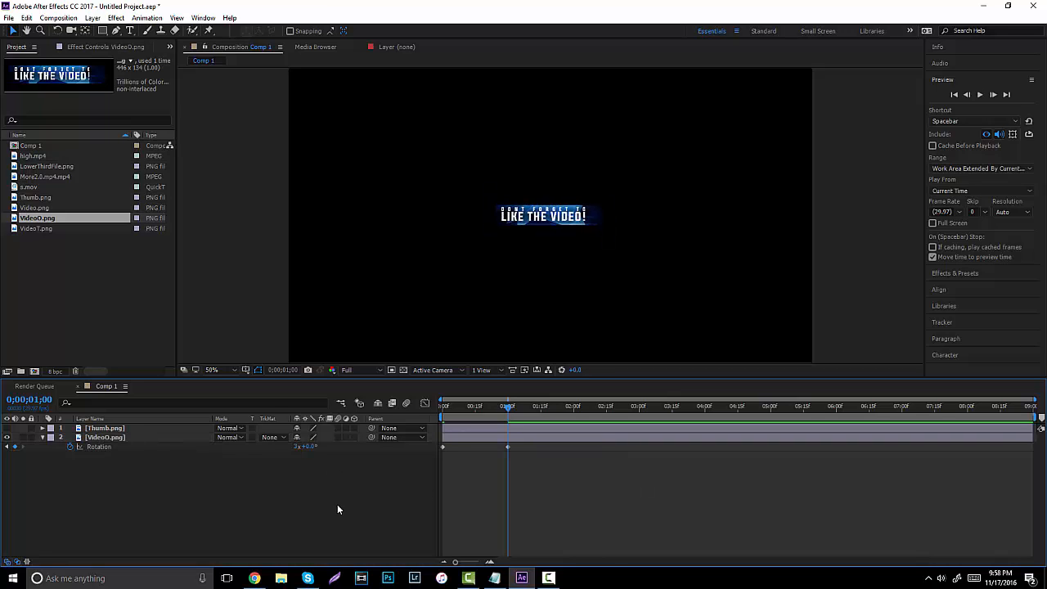
Dismiss the desktop notifications and scrub the timeline to check where the banner levels out.
left_click_drag(508, 408, 516, 431)
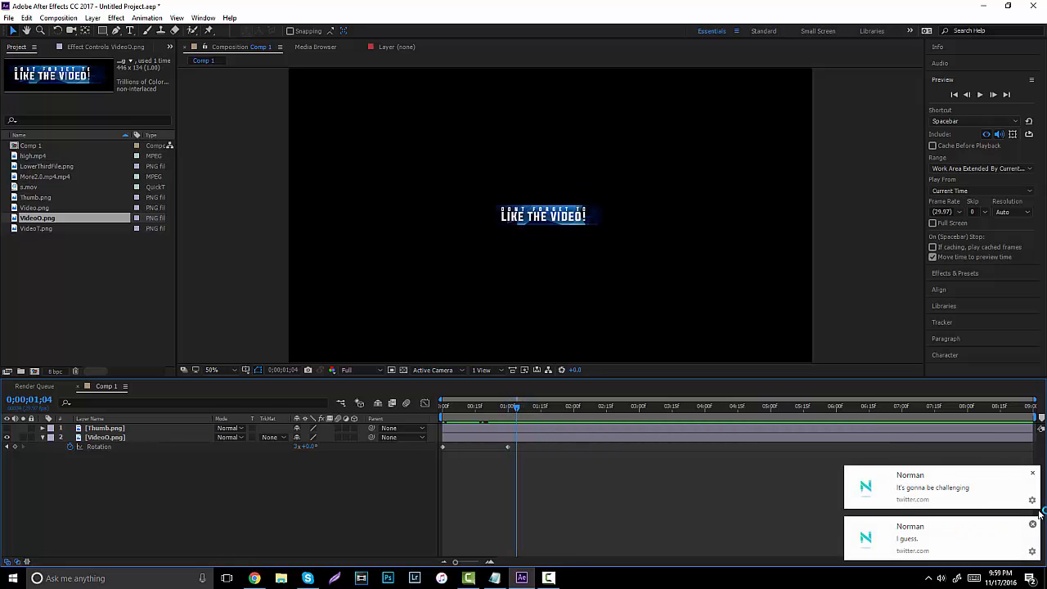
left_click(1034, 476)
left_click(1033, 524)
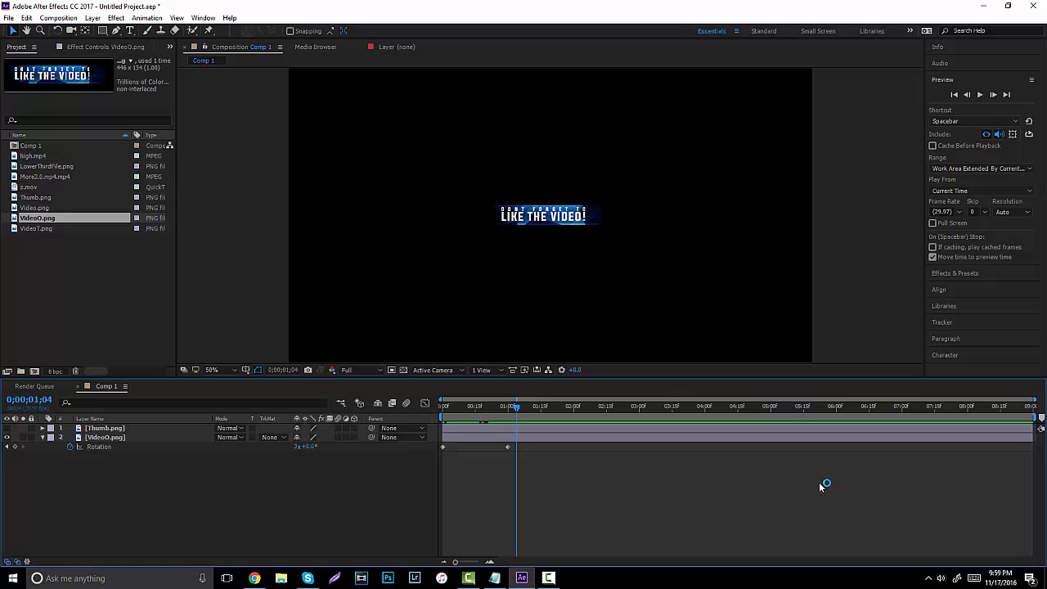
left_click(465, 406)
left_click_drag(463, 405, 442, 412)
Make the Thumb.png layer visible and return to the start of the composition.
left_click(118, 430)
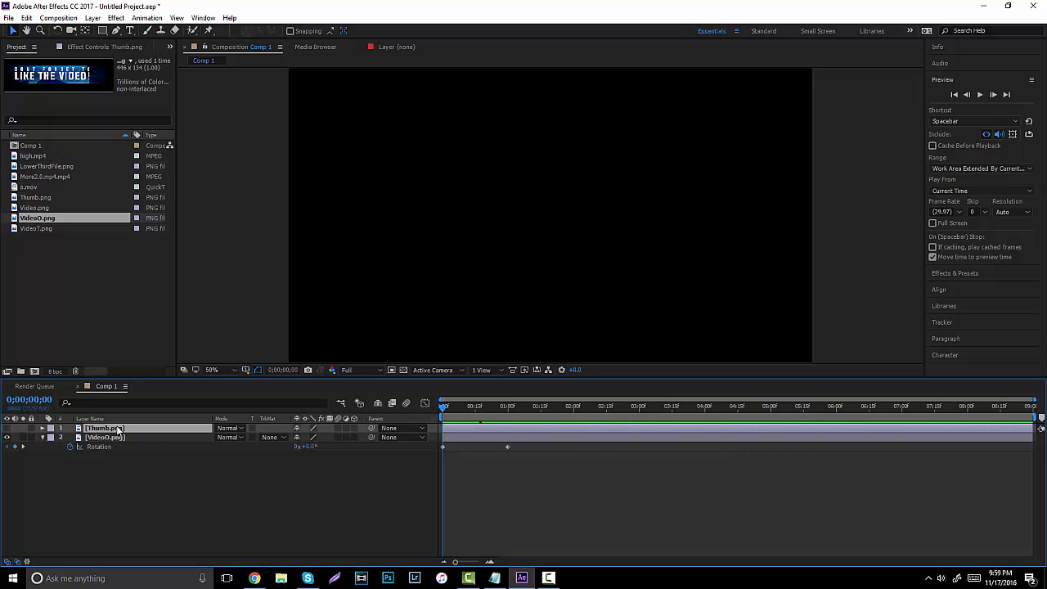
left_click(7, 428)
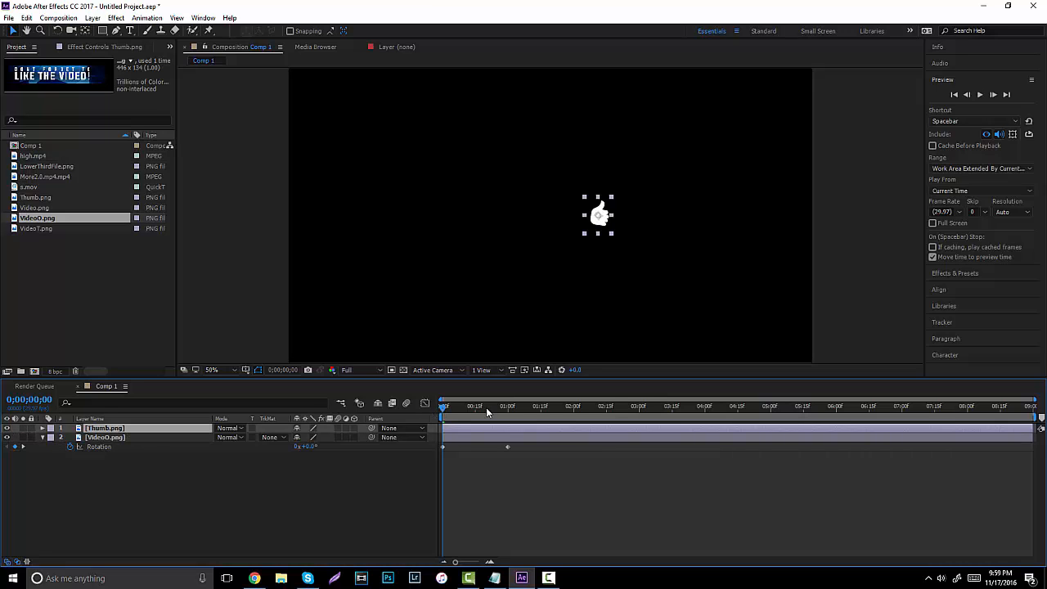
left_click(512, 407)
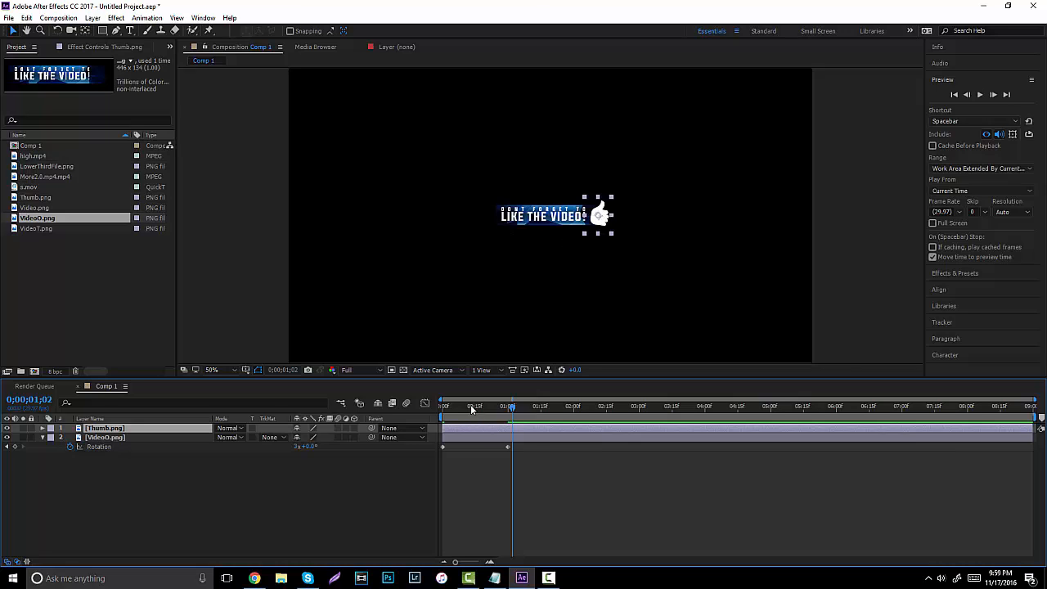
key("Home")
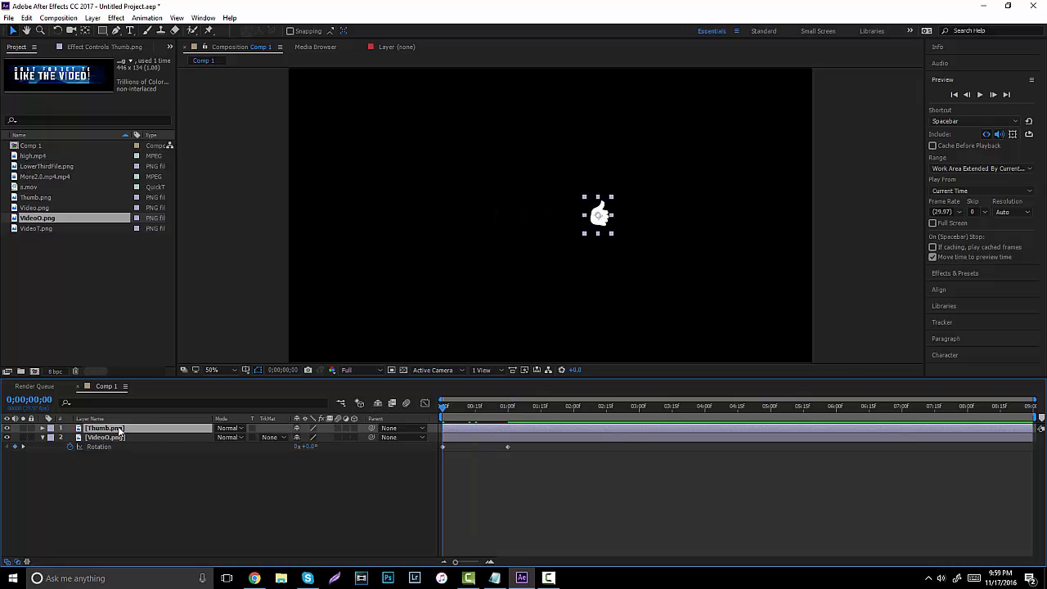
Keyframe Thumb.png's Scale at 0% at the start and 100% later.
key("s")
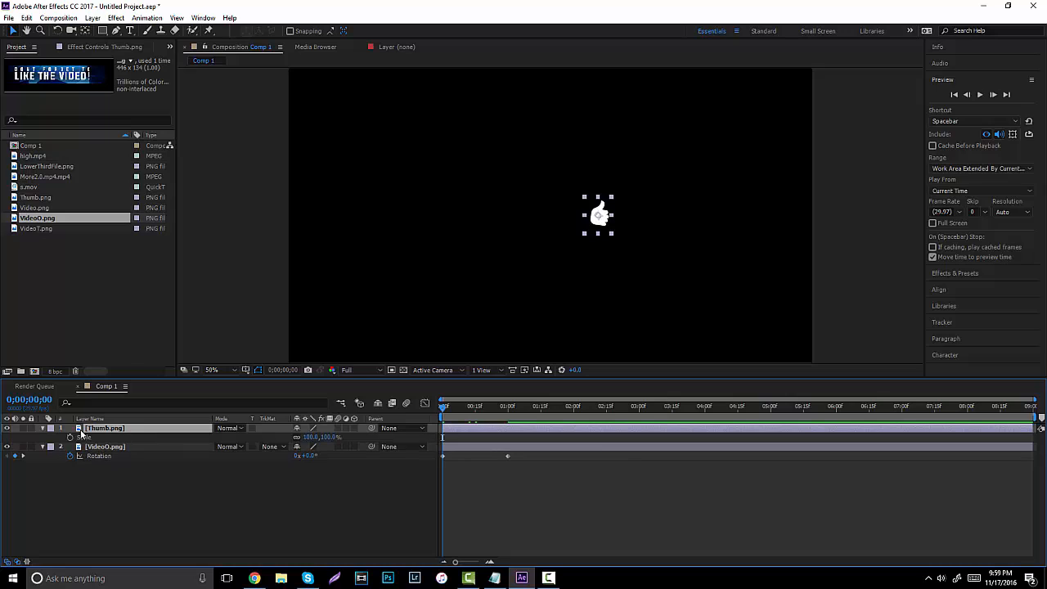
left_click(72, 439)
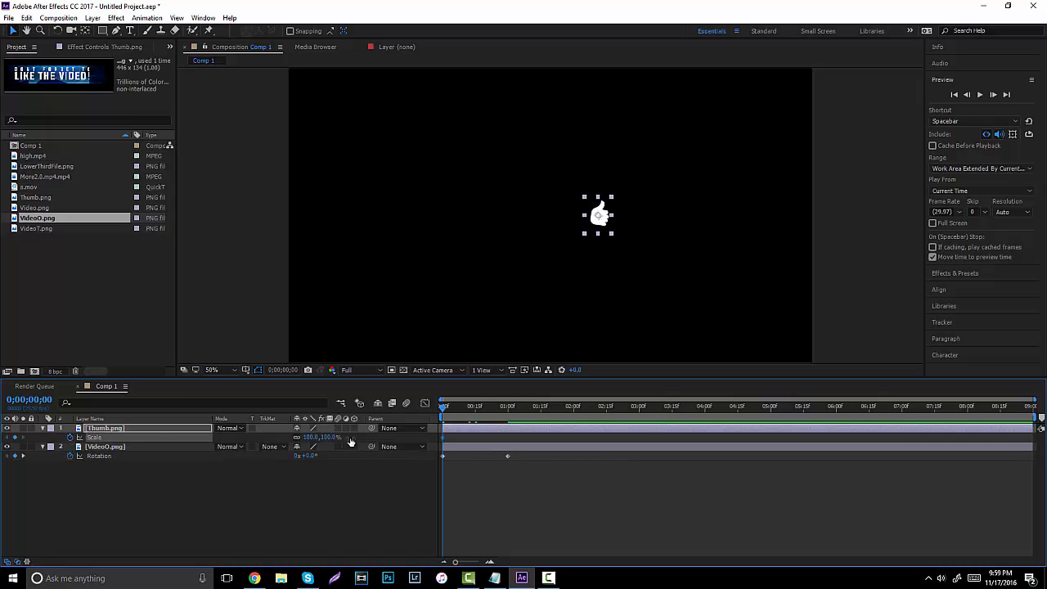
left_click(328, 438)
left_click(310, 502)
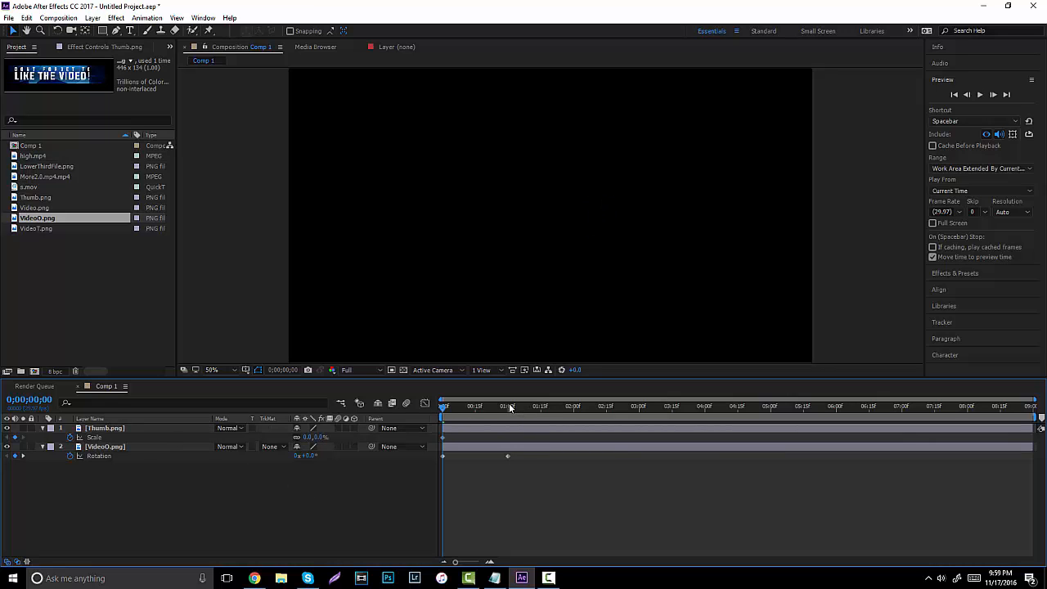
left_click_drag(510, 408, 507, 407)
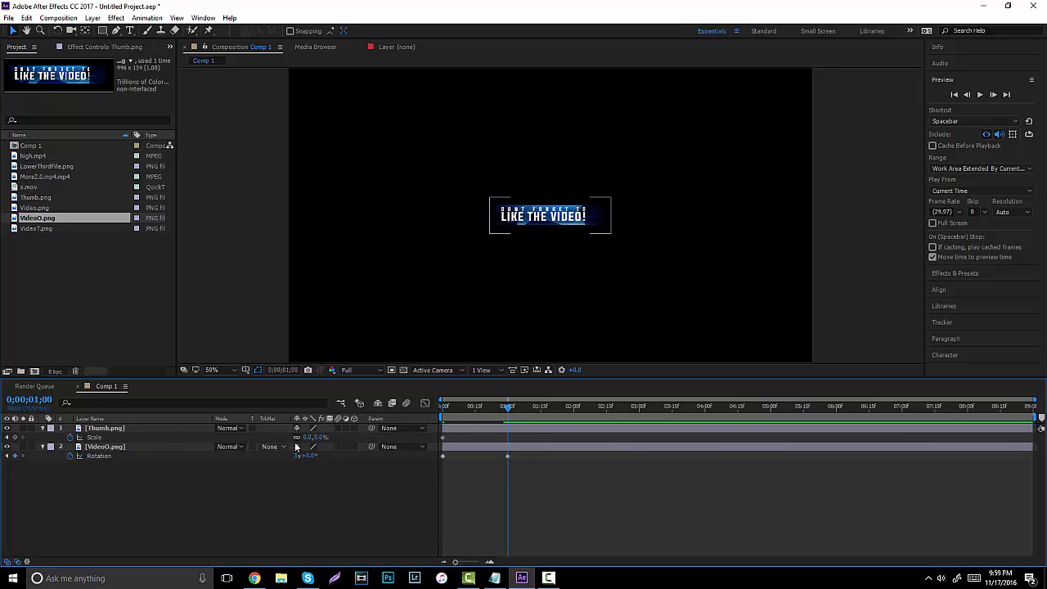
left_click(318, 438)
type("1;00")
left_click(294, 521)
Delay the thumb's scale-in to near one second, tighten its keyframes, and preview.
left_click_drag(509, 407, 537, 407)
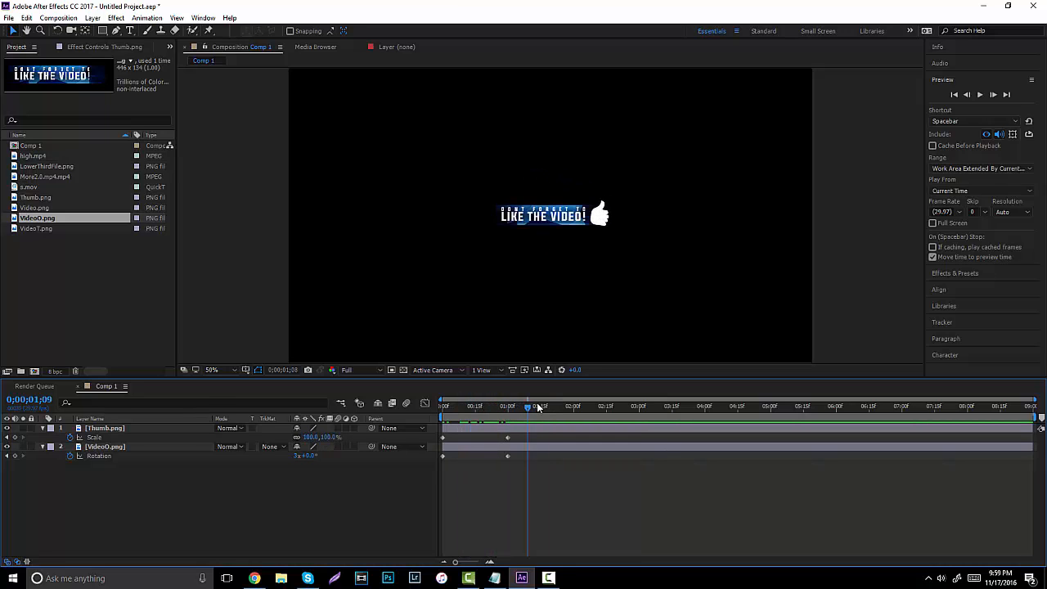
left_click_drag(471, 423, 417, 408)
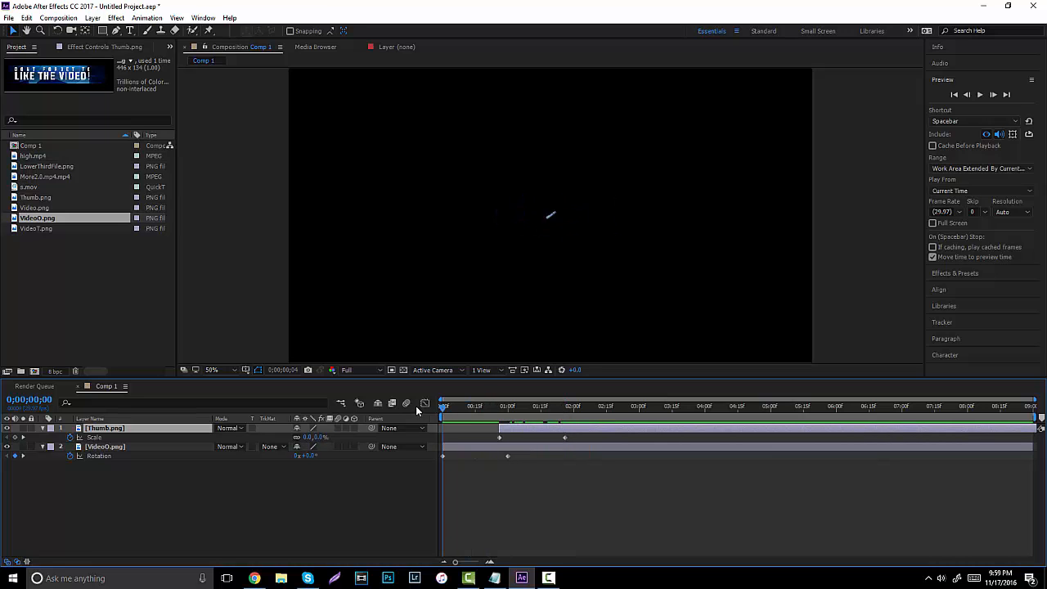
left_click(978, 95)
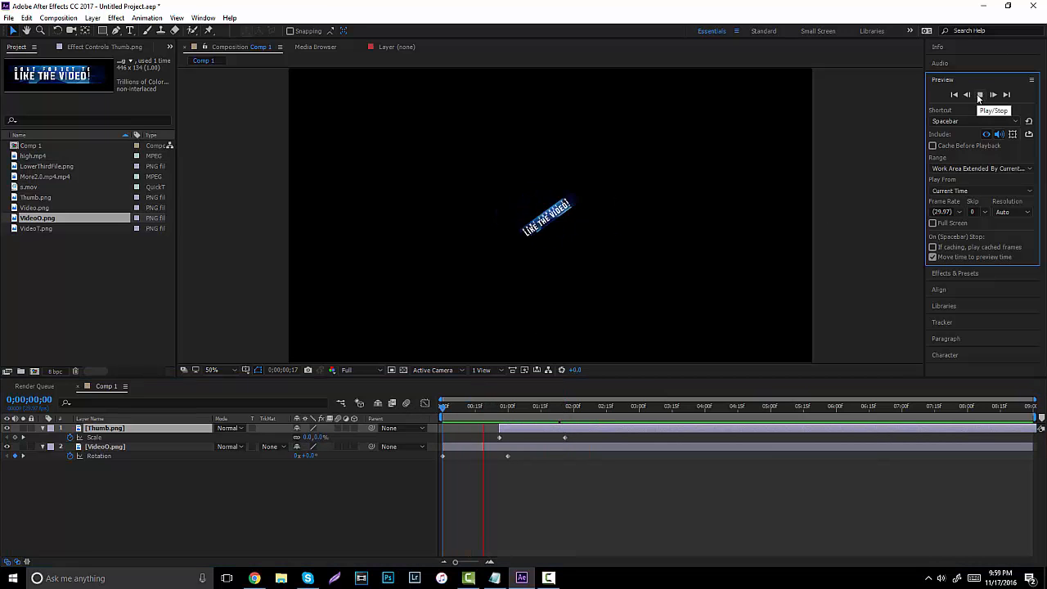
left_click(979, 95)
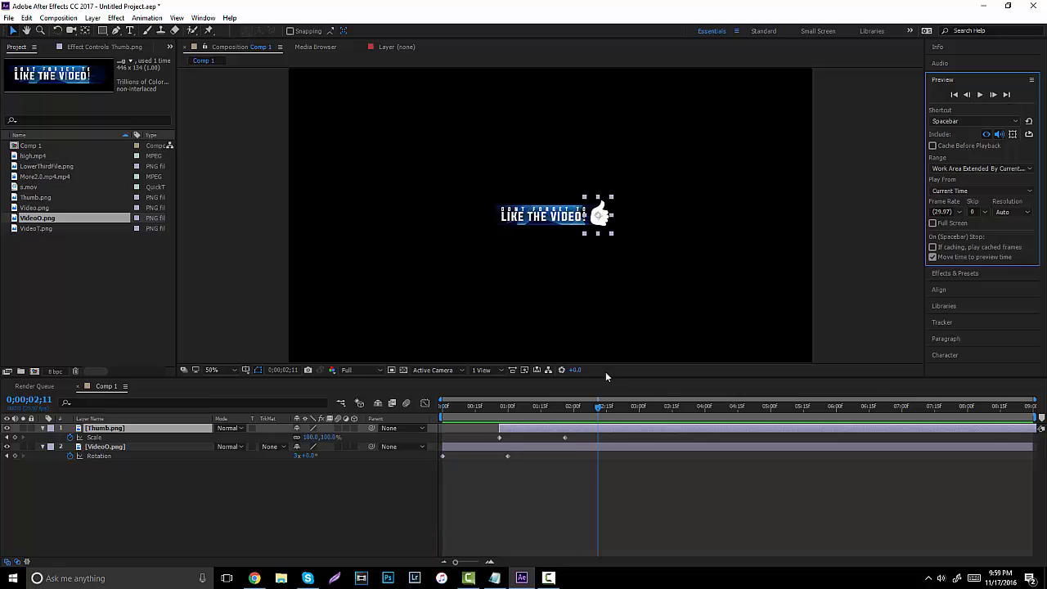
left_click_drag(565, 438, 531, 438)
left_click(495, 407)
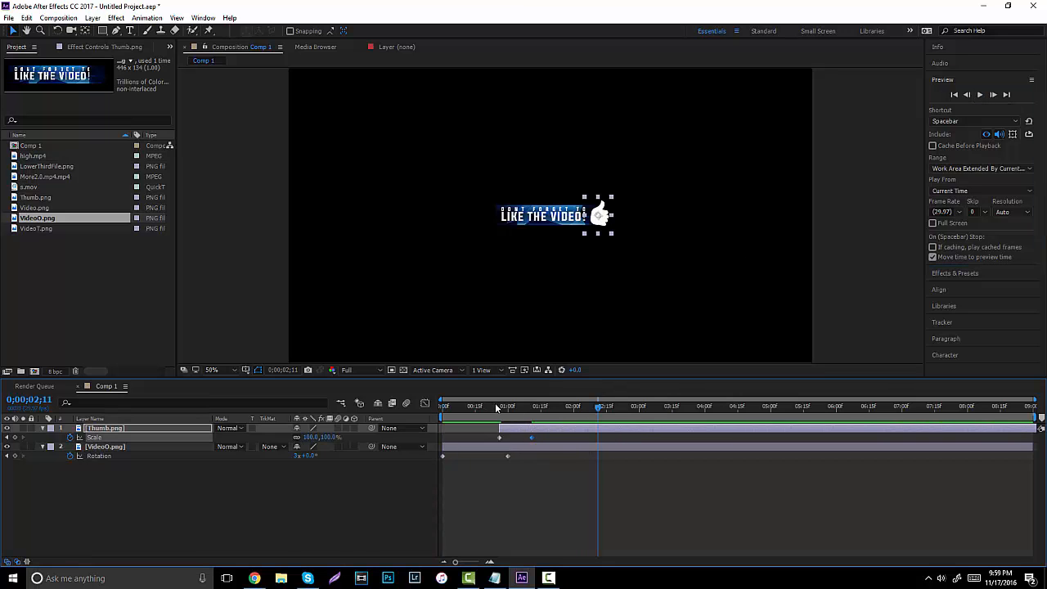
left_click(984, 93)
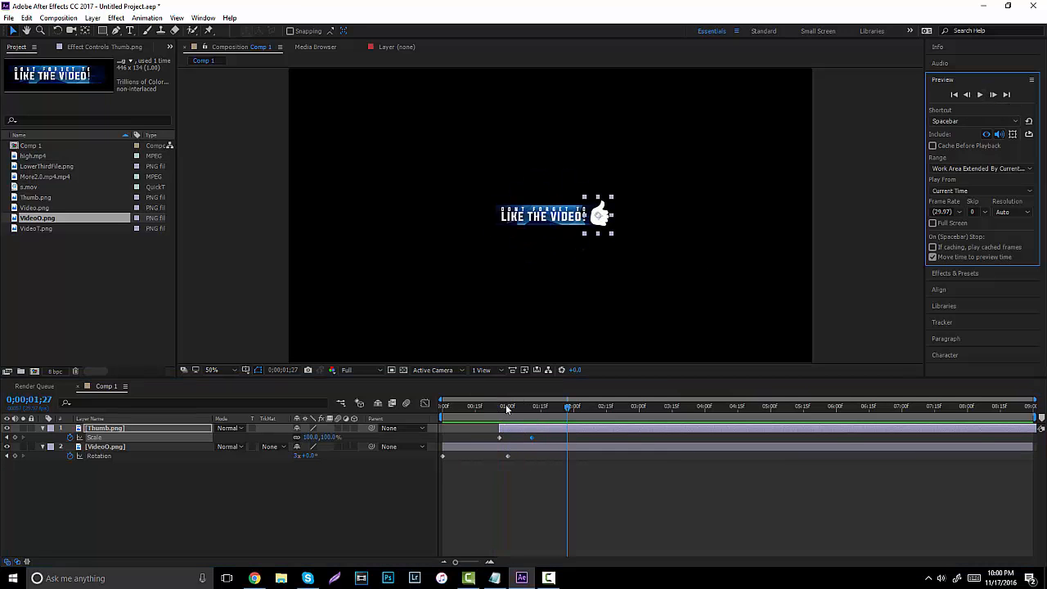
left_click_drag(505, 404, 499, 406)
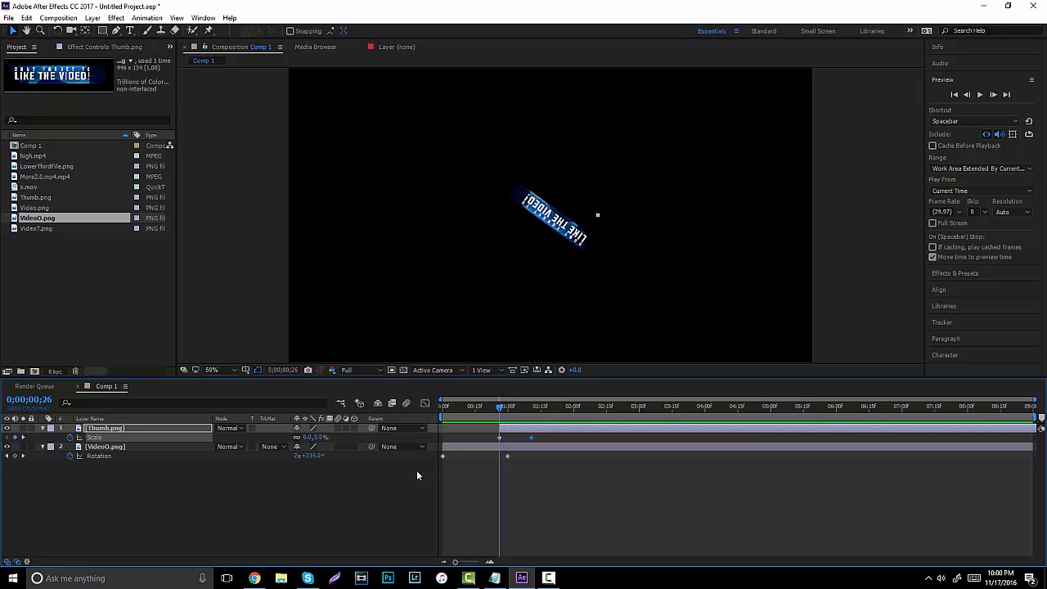
Keyframe the thumb's Rotation, tilting to -53° at 0;00;01;06 and -9° at 0;00;01;16, then preview.
key("r")
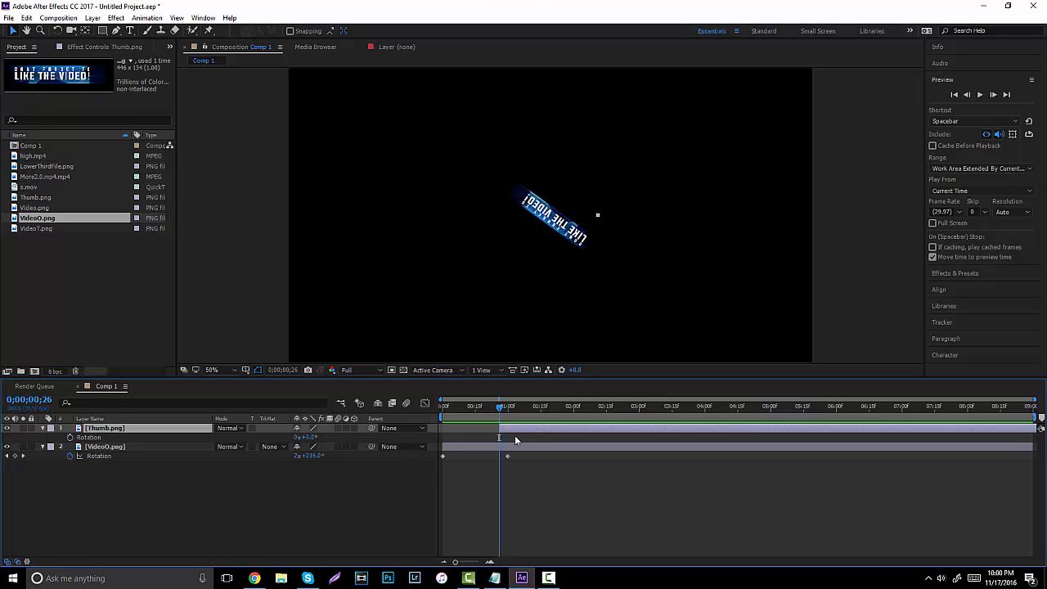
left_click(71, 438)
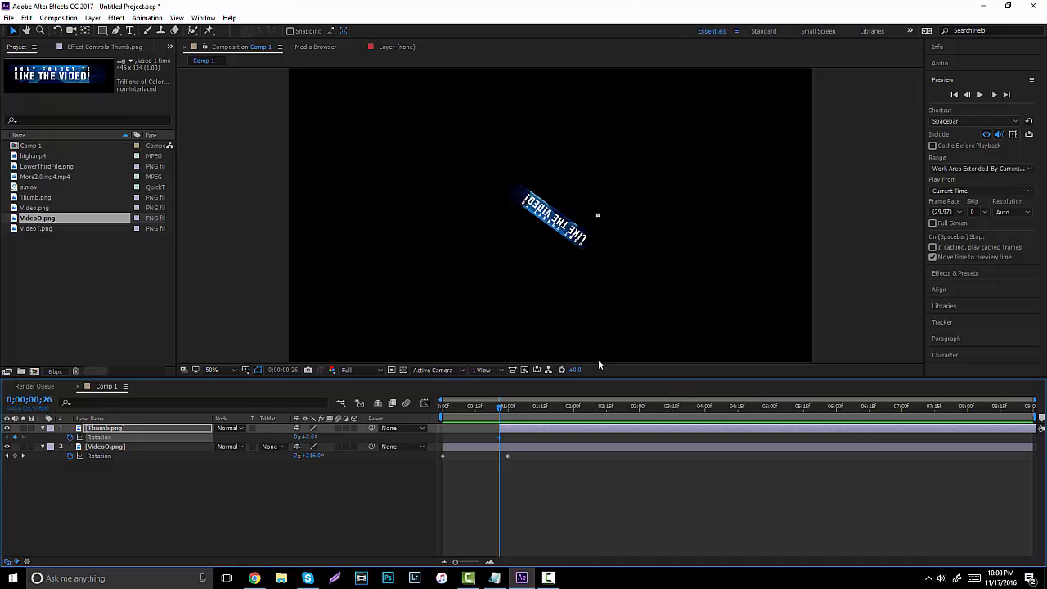
mouse_move(524, 403)
left_mouse_down()
mouse_move(512, 406)
mouse_move(522, 406)
left_mouse_up()
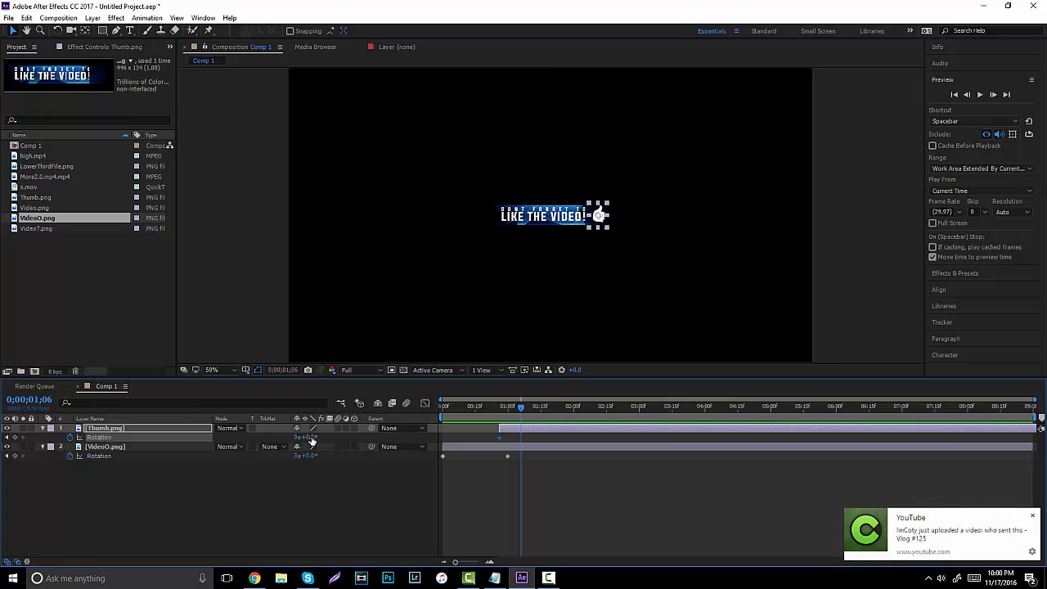
left_click_drag(301, 438, 292, 438)
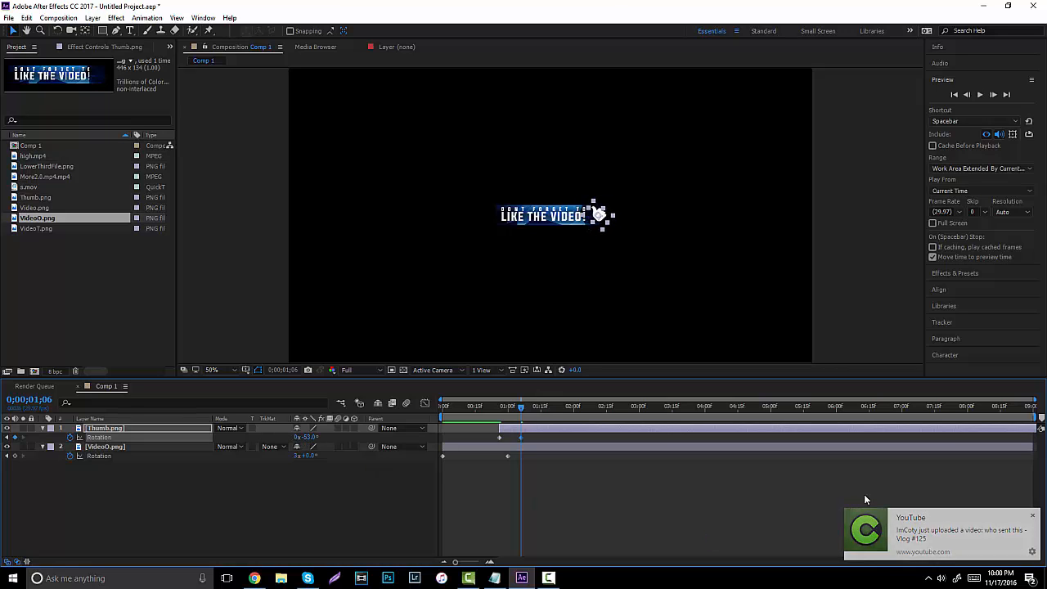
left_click_drag(532, 406, 544, 405)
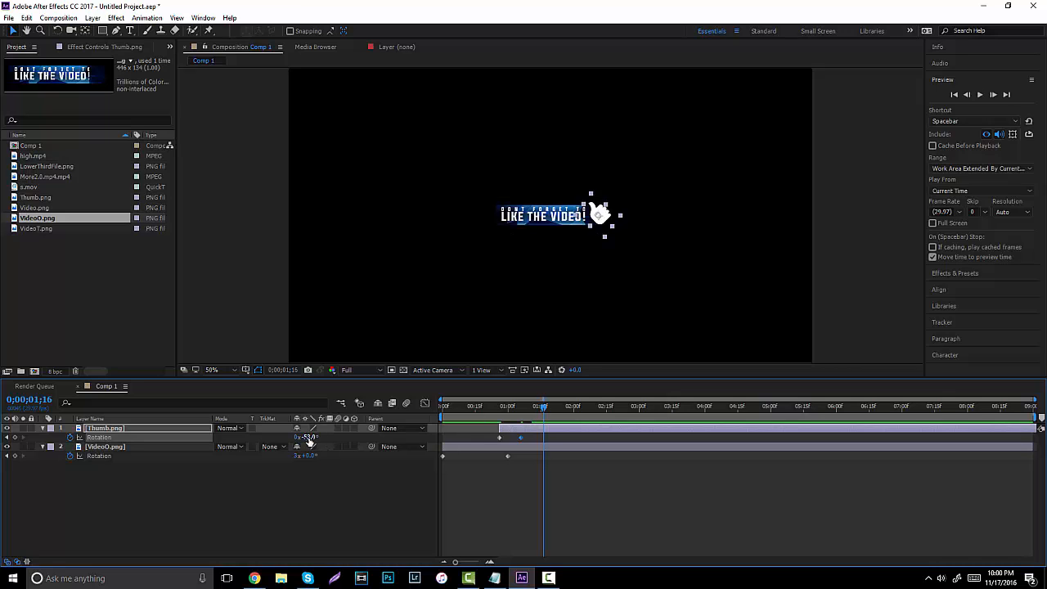
left_click_drag(304, 438, 336, 442)
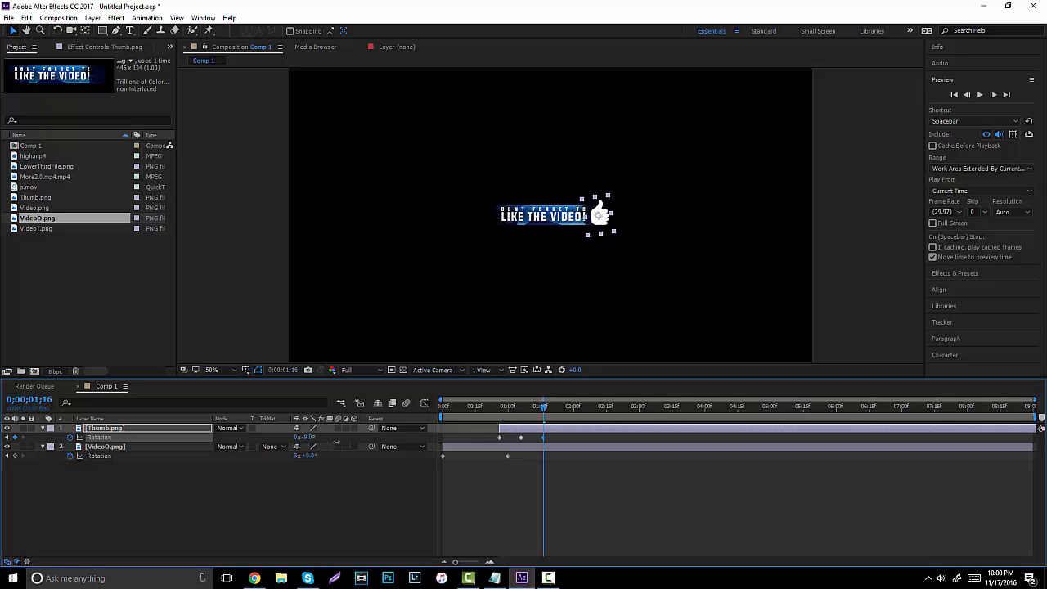
left_click_drag(535, 405, 477, 406)
left_click(981, 95)
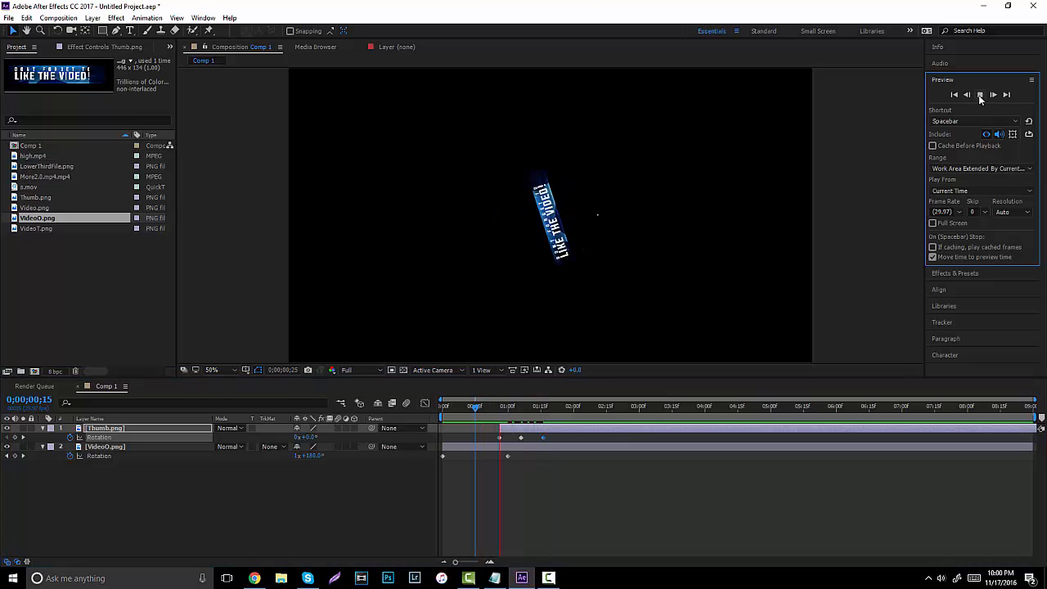
left_click(981, 95)
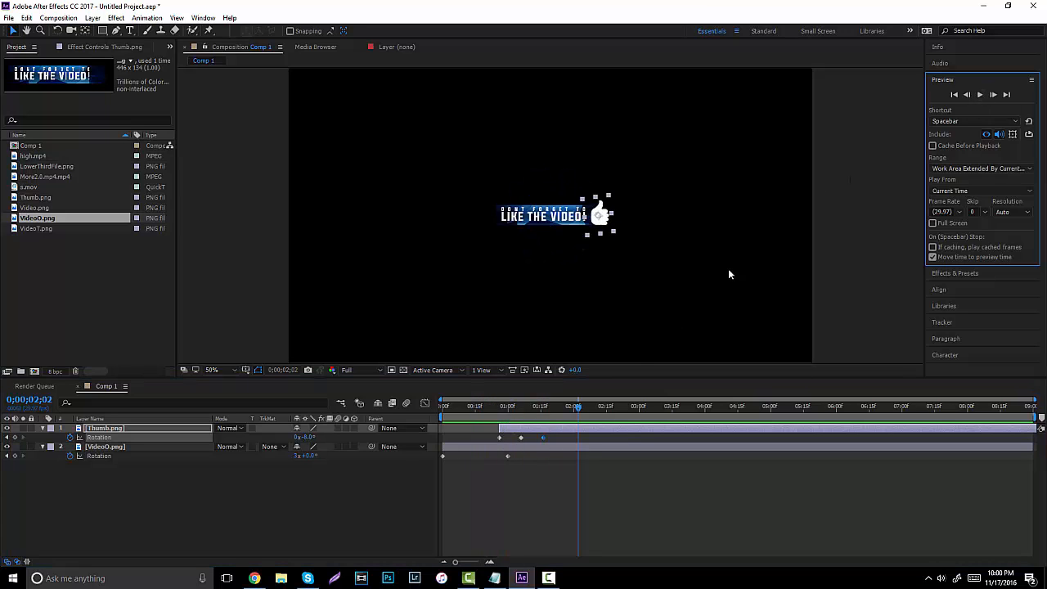
Re-adjust the thumb's tilt at 0;00;01;06 and preview from 0;00;00;22.
left_click(521, 436)
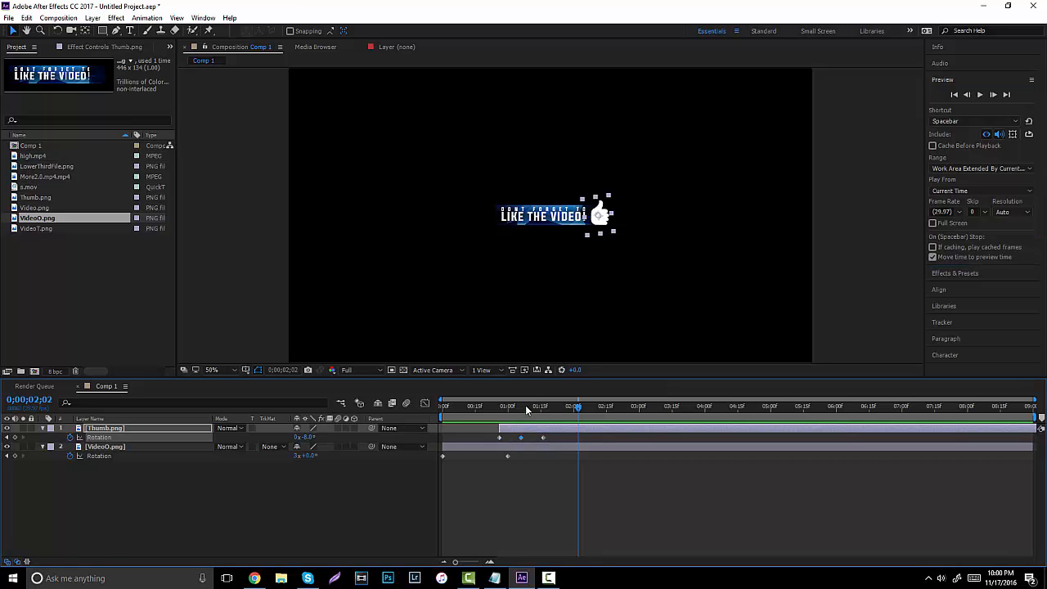
left_click_drag(525, 405, 520, 406)
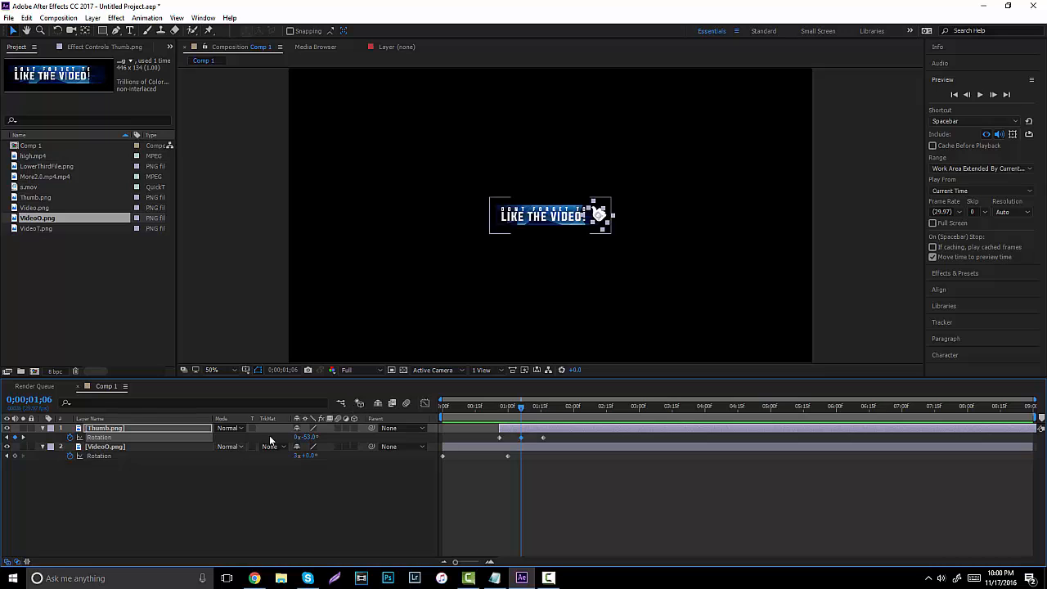
left_click_drag(310, 438, 350, 446)
left_click_drag(521, 406, 491, 406)
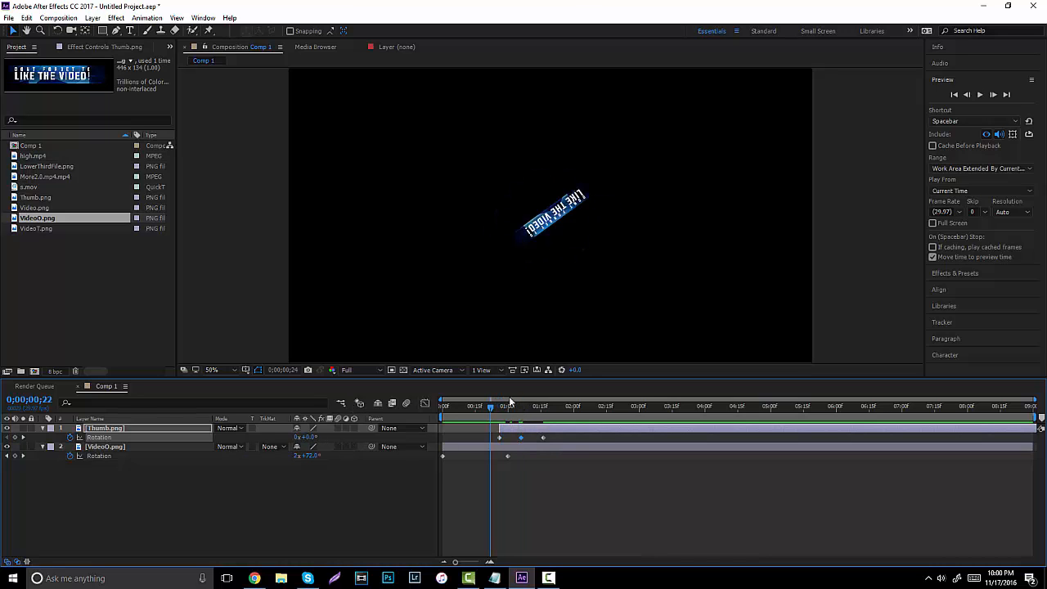
left_click(982, 95)
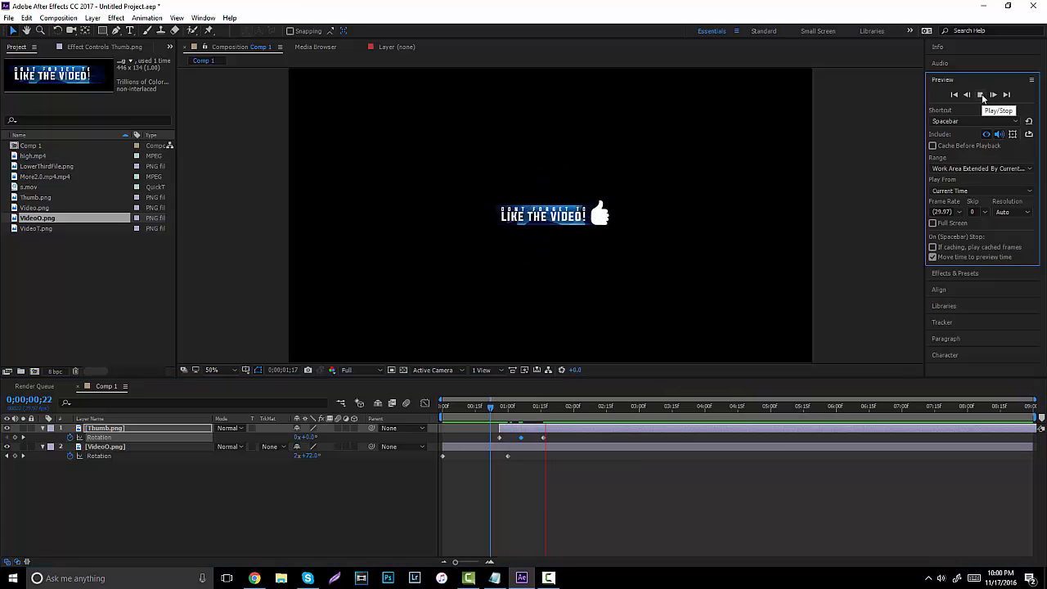
left_click(982, 95)
Change the thumb's rotation at 0;00;01;16 and preview from 0;00;00;25.
left_click(545, 439)
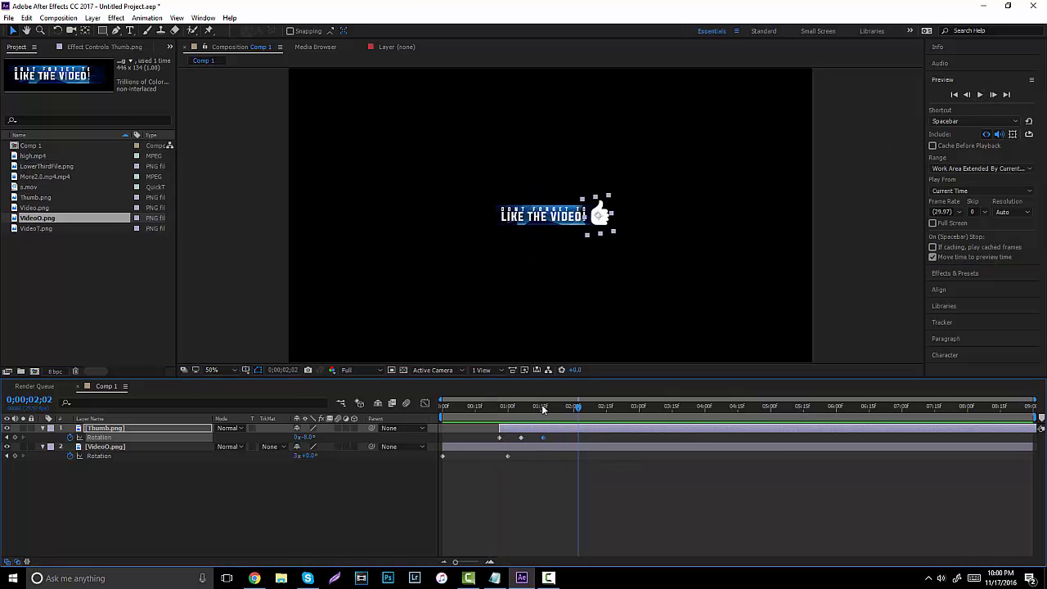
left_click(541, 404)
left_click_drag(311, 440, 340, 440)
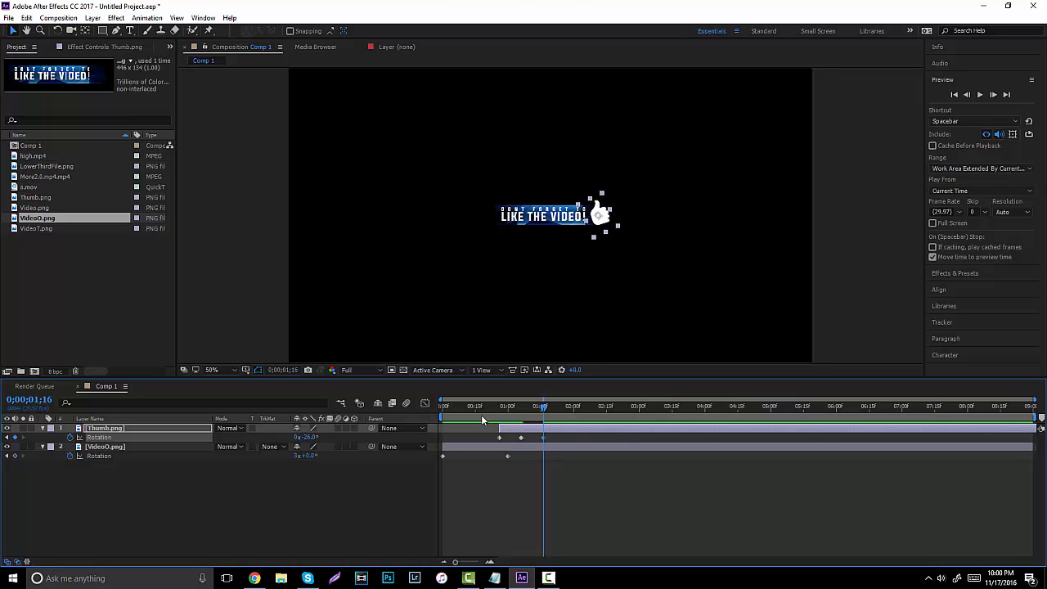
left_click(498, 406)
left_click(980, 95)
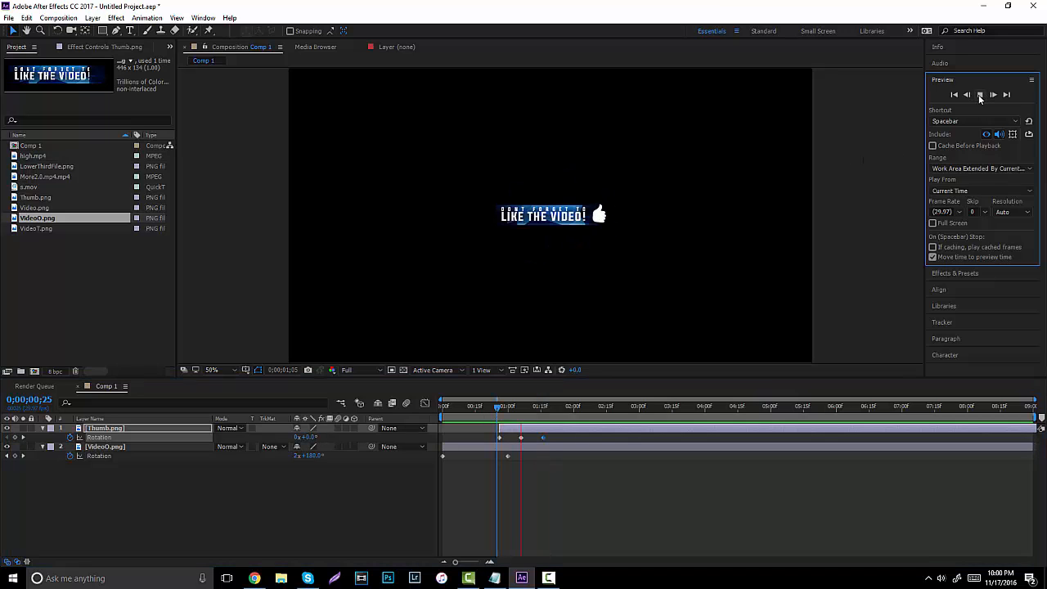
left_click(980, 95)
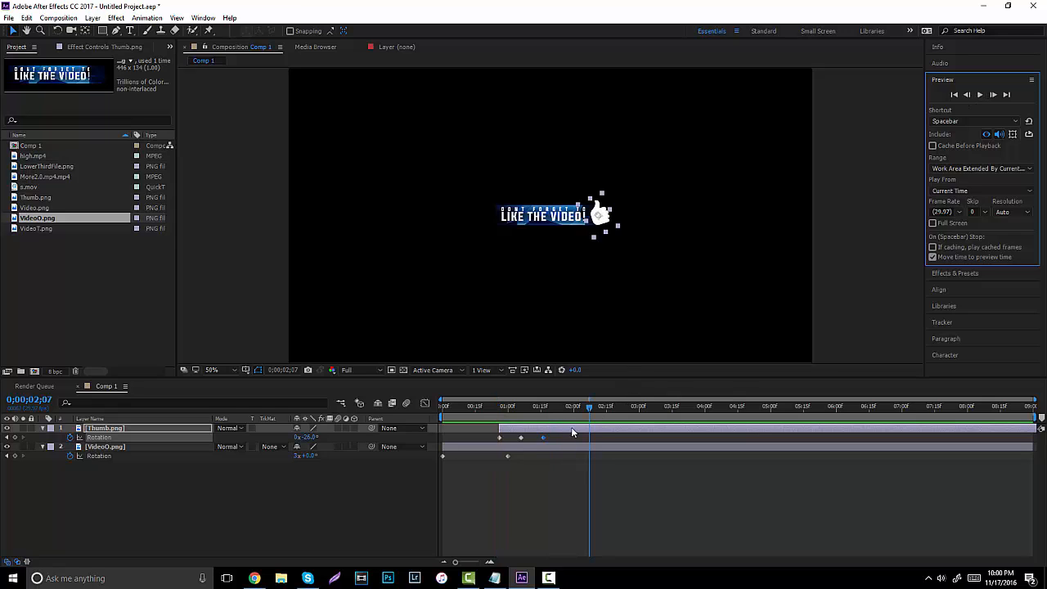
Add a rotation keyframe at 0;00;01;24, shift the last keyframe later, and preview the wiggle.
left_click_drag(554, 410, 561, 414)
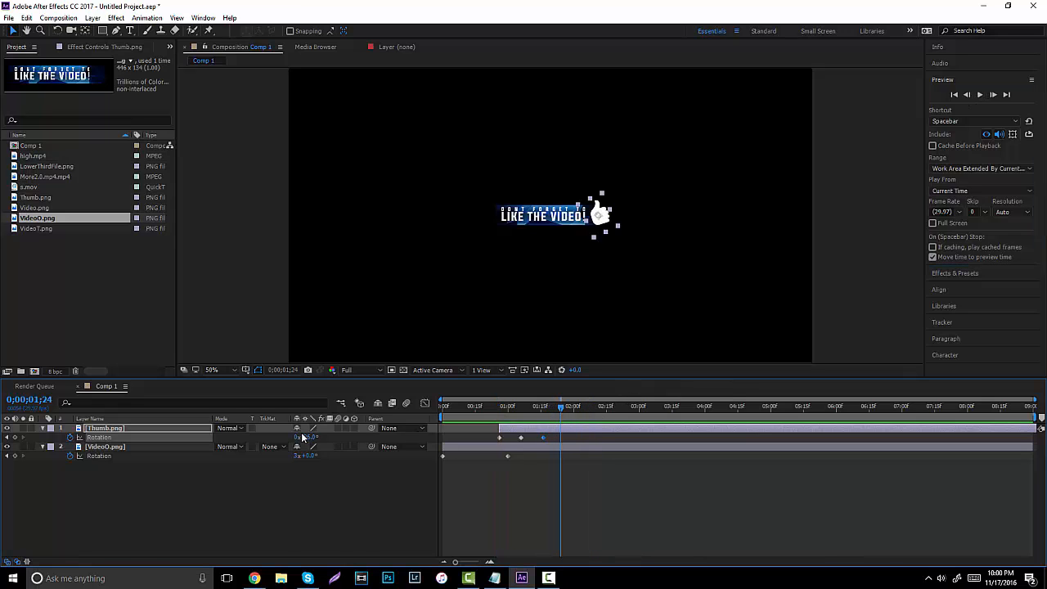
left_click_drag(311, 437, 380, 434)
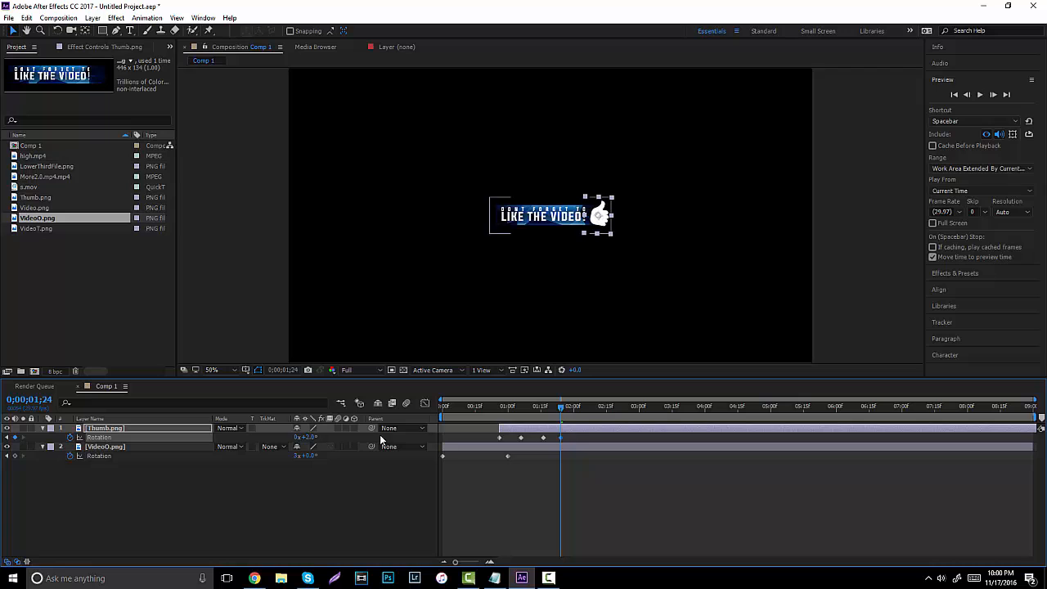
left_click_drag(563, 441, 566, 439)
left_click_drag(509, 408, 495, 405)
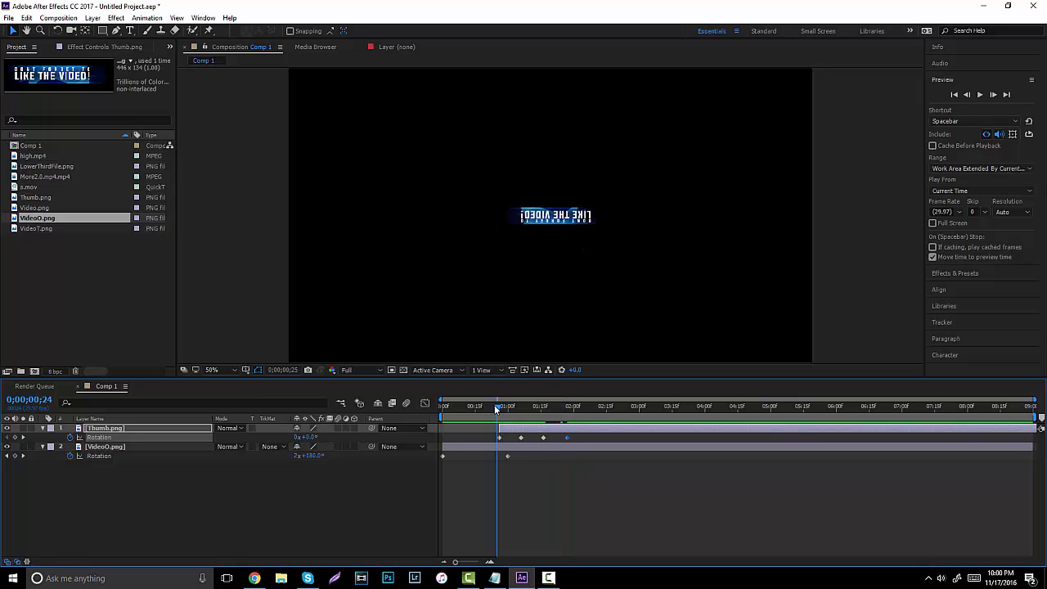
left_click(979, 95)
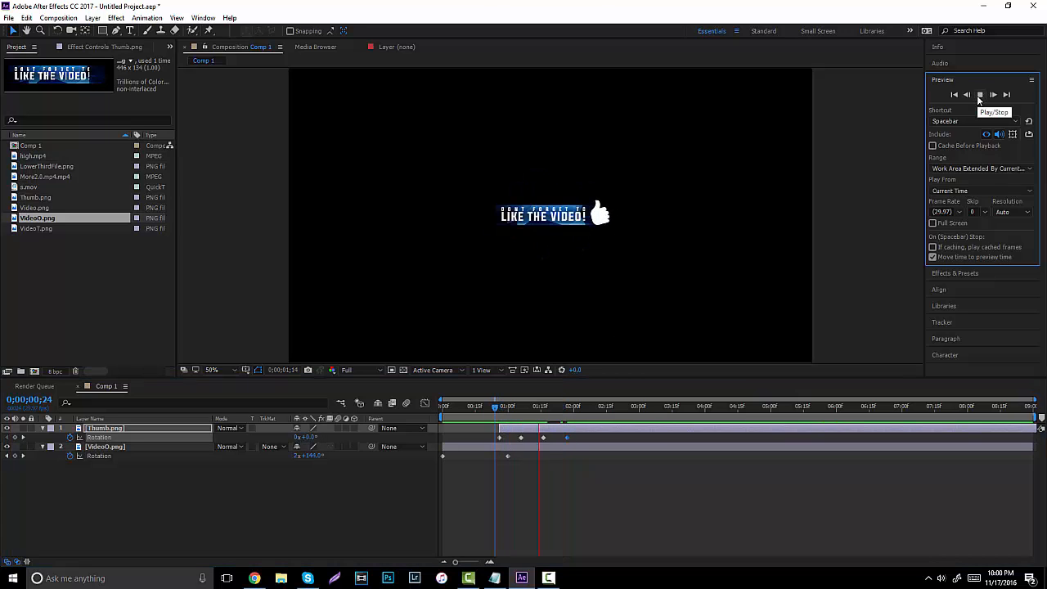
left_click(979, 95)
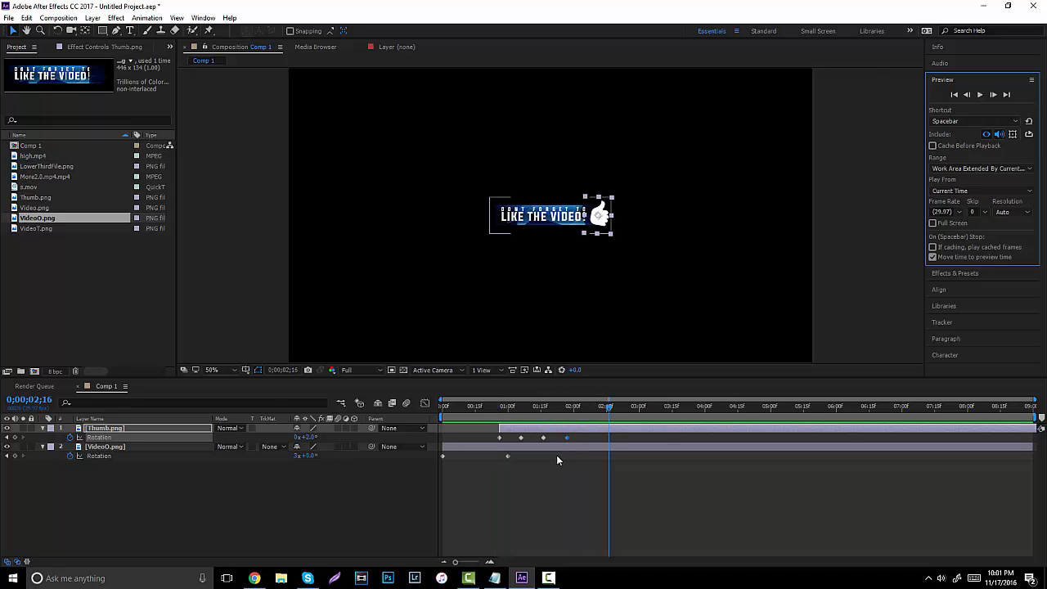
Keyframe VideoO.png Rotation at about 6° at 0;00;01;09 and 0° at 0;00;01;24, then preview.
left_click_drag(502, 406, 527, 409)
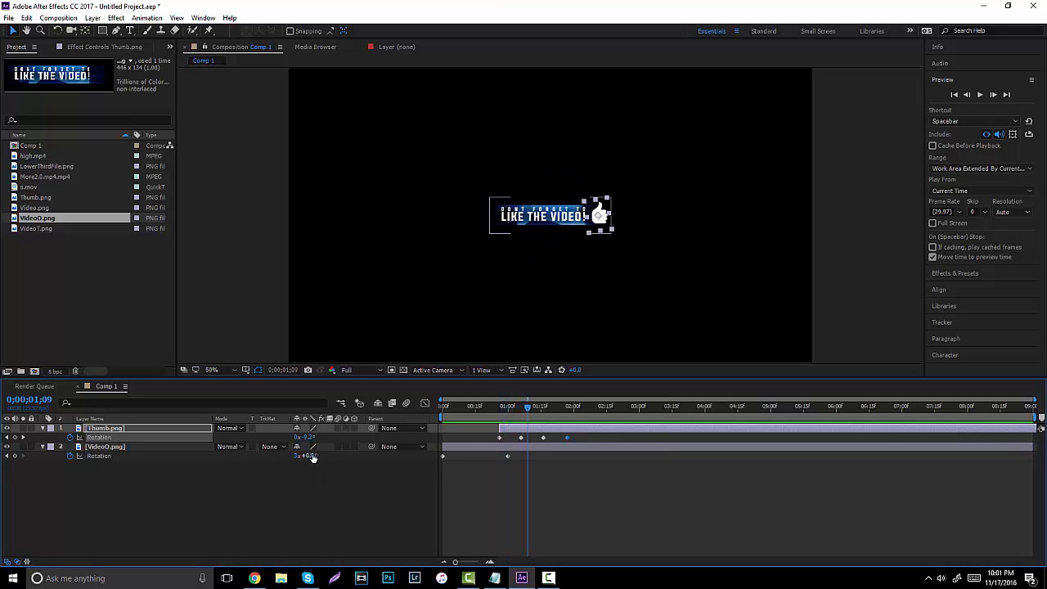
left_click_drag(311, 457, 316, 457)
left_click(550, 215)
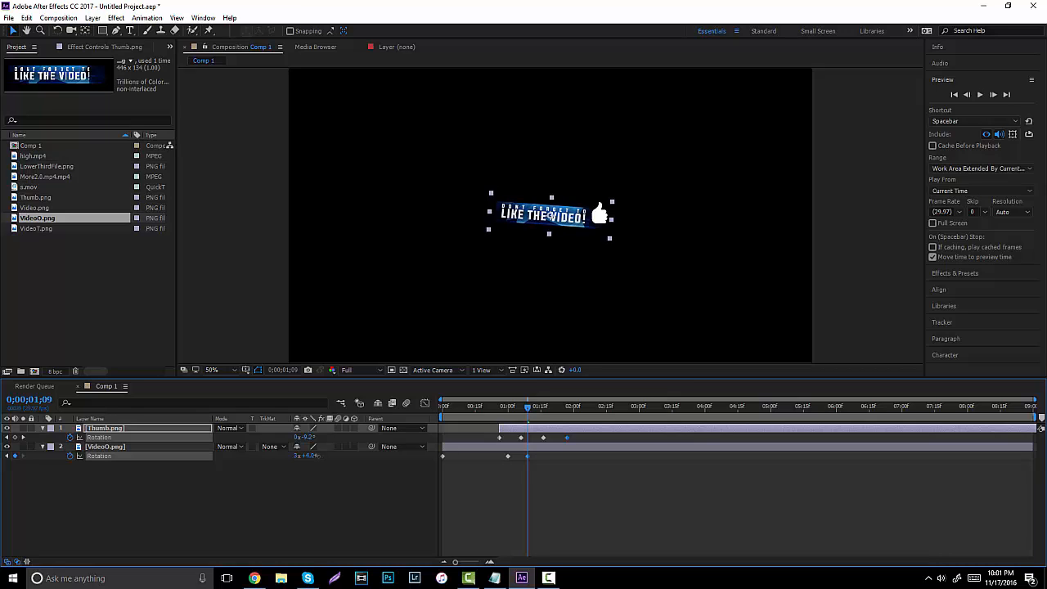
left_click_drag(565, 408, 560, 406)
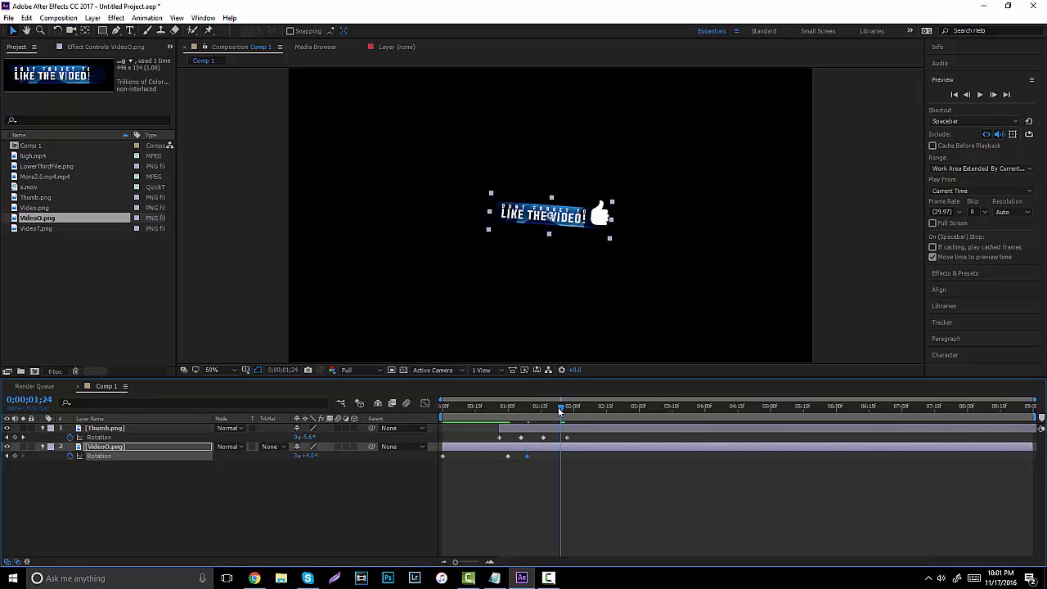
type("0")
left_click(318, 517)
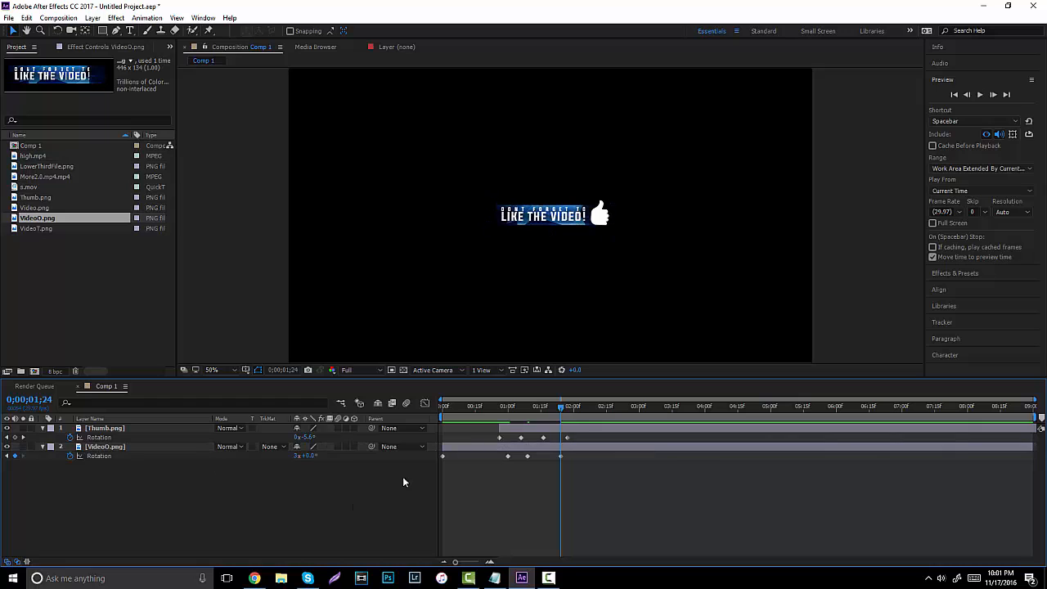
left_click_drag(515, 419, 442, 409)
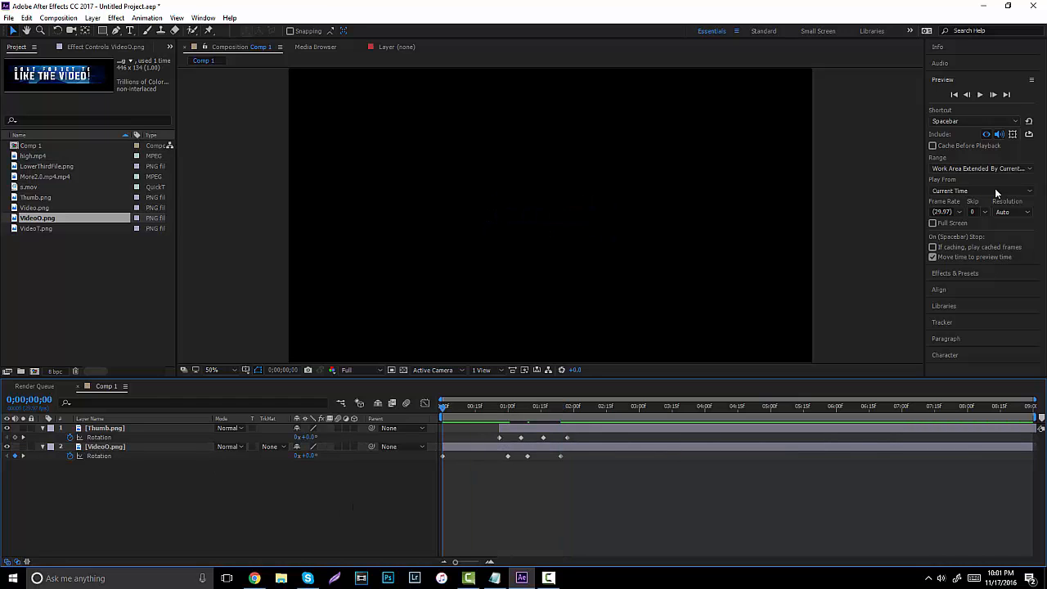
left_click(980, 94)
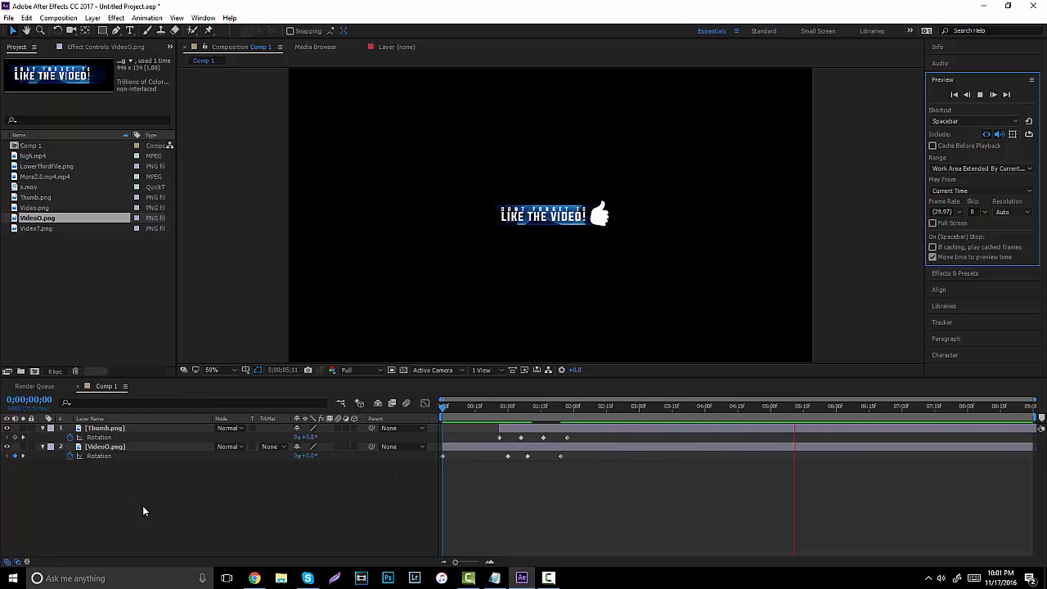
Collapse the layers' property rows and preview the banner and thumb animation.
left_click(43, 447)
left_click(43, 428)
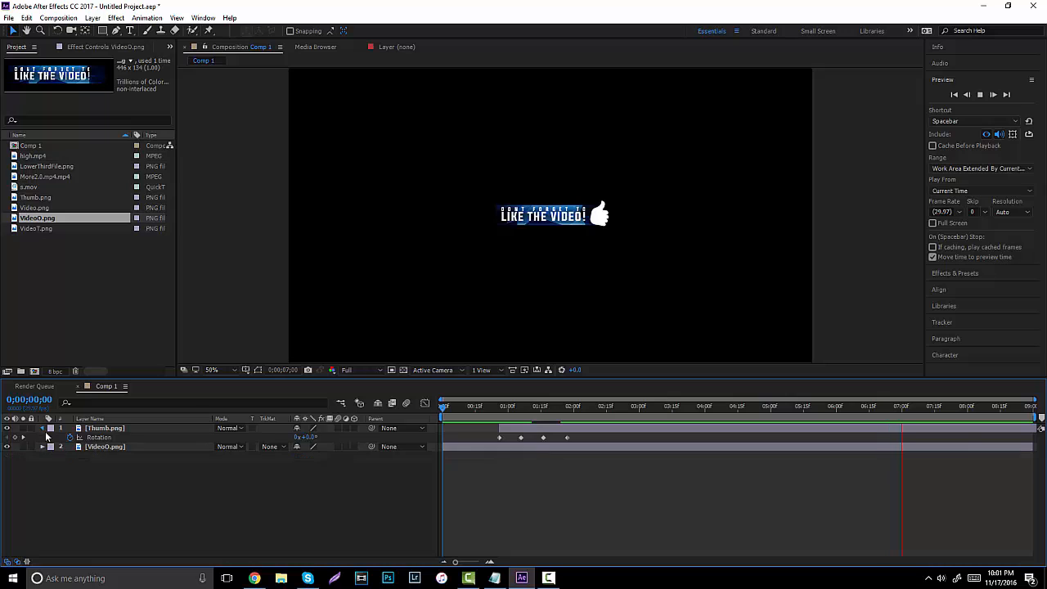
left_click_drag(547, 408, 370, 424)
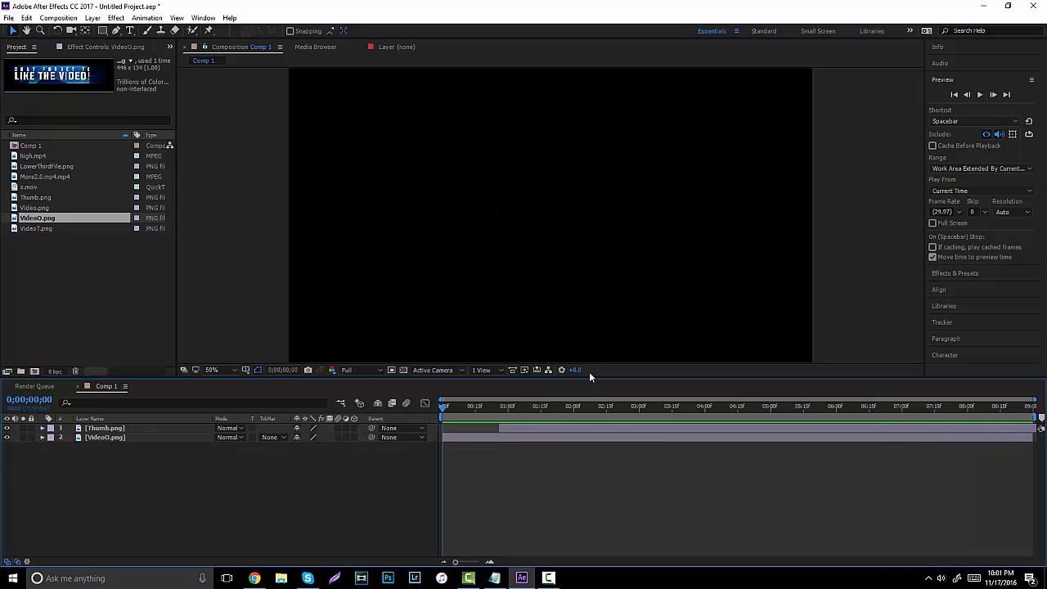
left_click(980, 93)
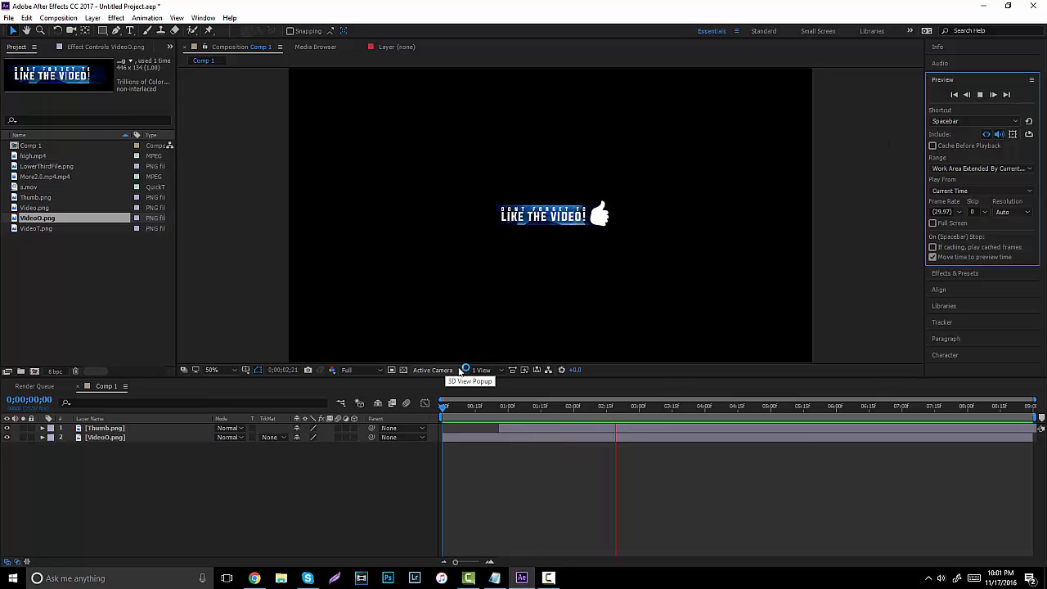
left_click(980, 94)
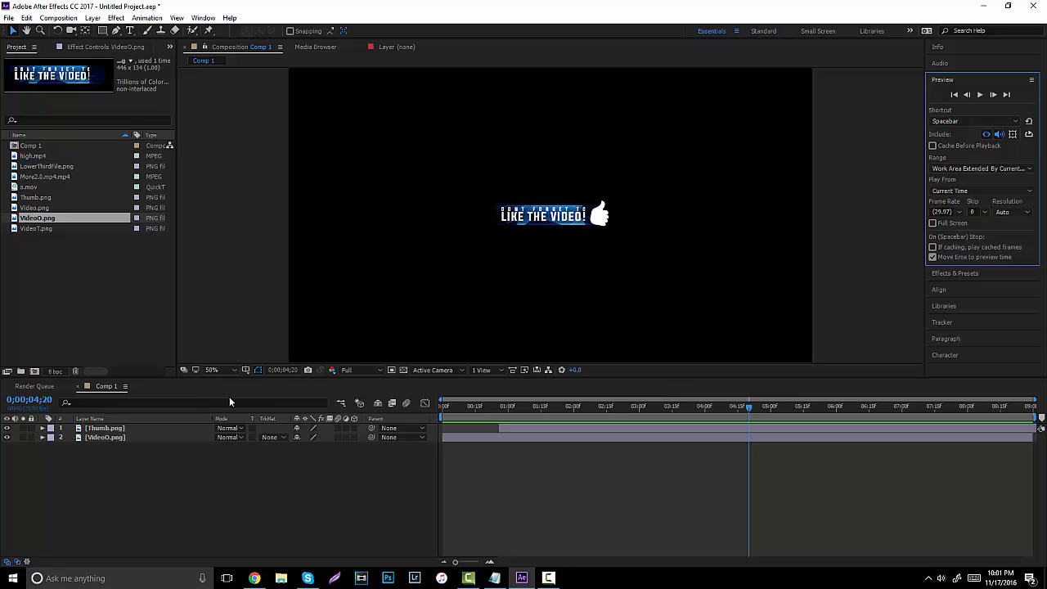
Select both the banner and Thumb.png layers and drag them toward the frame's lower-left.
left_click(95, 437)
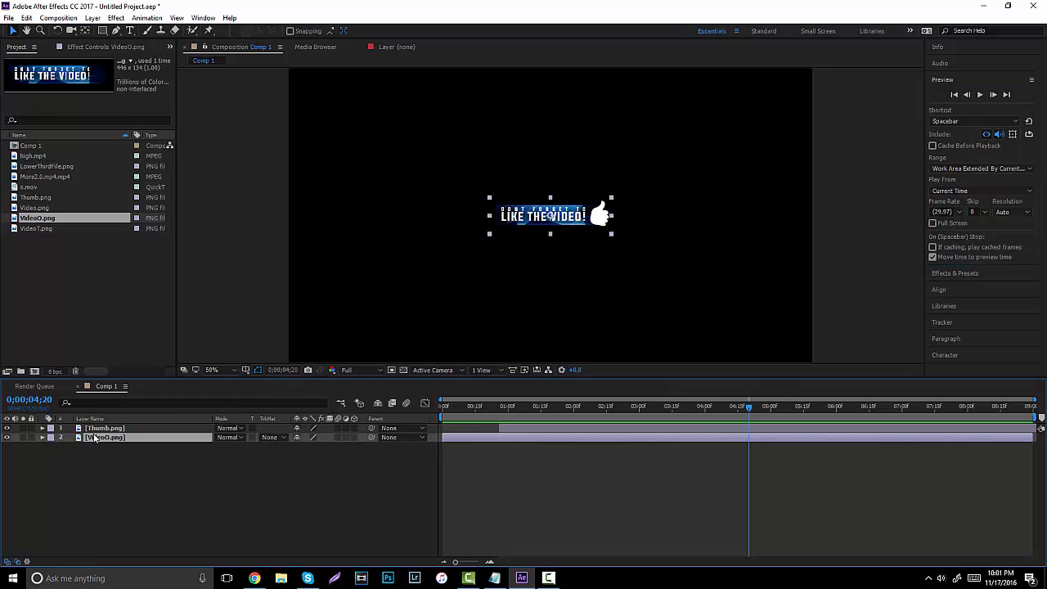
left_click(43, 438)
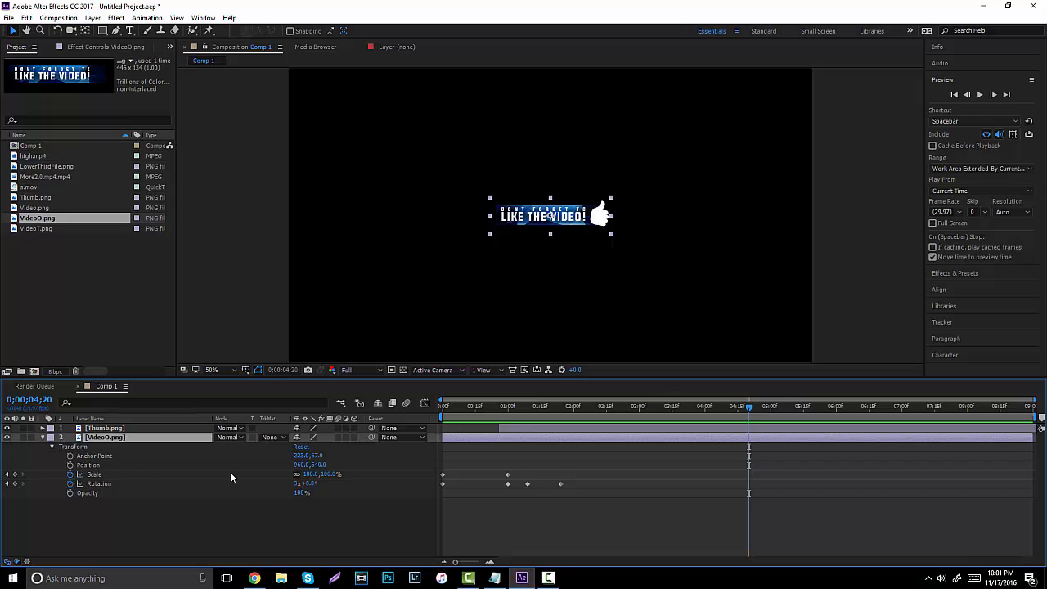
left_click(43, 438)
left_click(42, 428)
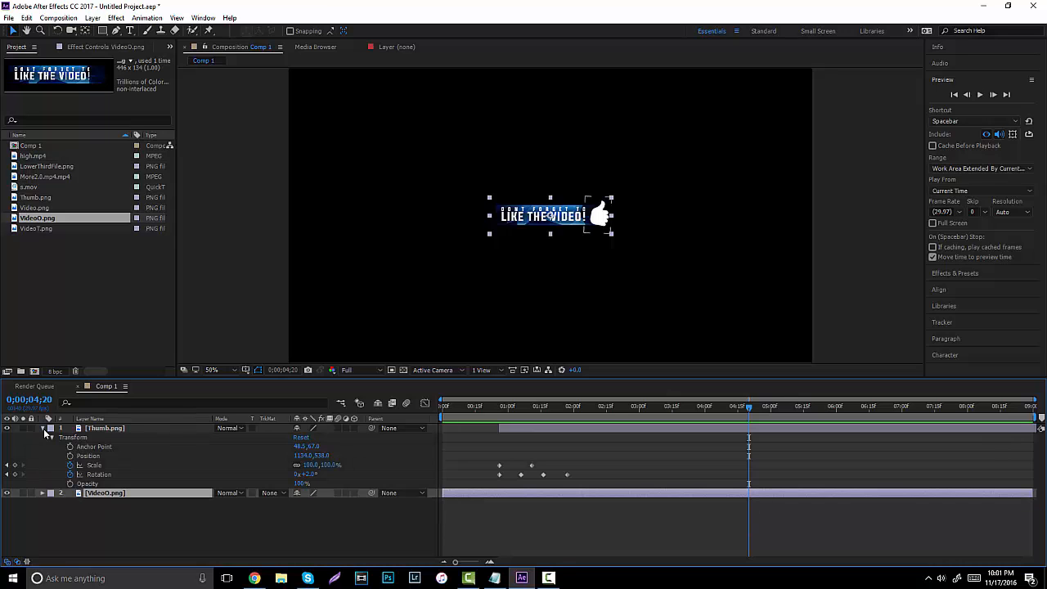
left_click(43, 429)
left_click_drag(188, 517, 72, 428)
mouse_move(559, 408)
left_mouse_down()
mouse_move(483, 409)
mouse_move(688, 379)
mouse_move(522, 403)
mouse_move(566, 414)
left_mouse_up()
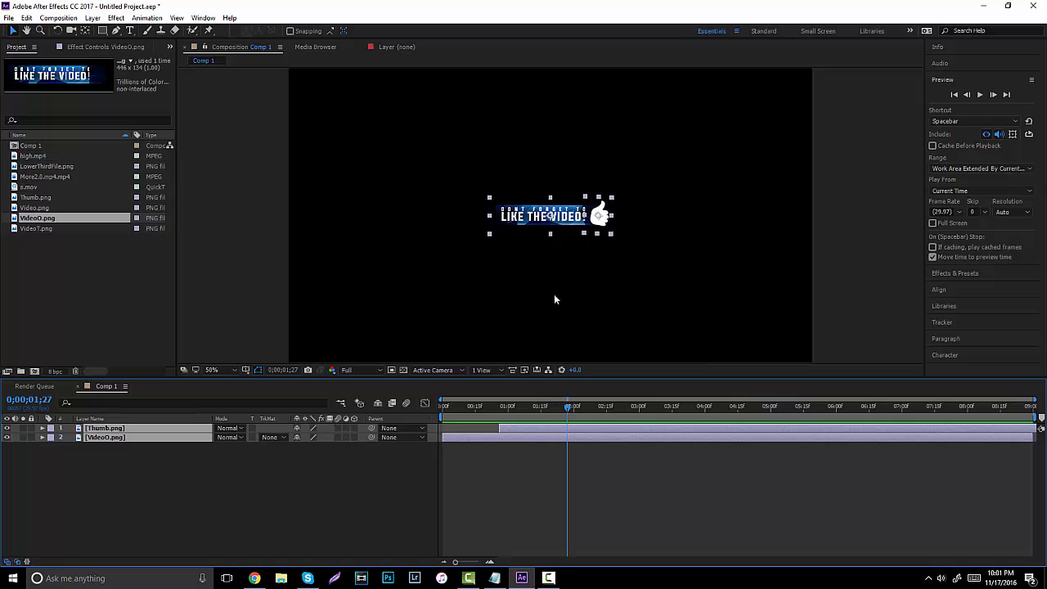
left_click_drag(490, 413, 777, 416)
left_click_drag(568, 219, 363, 344)
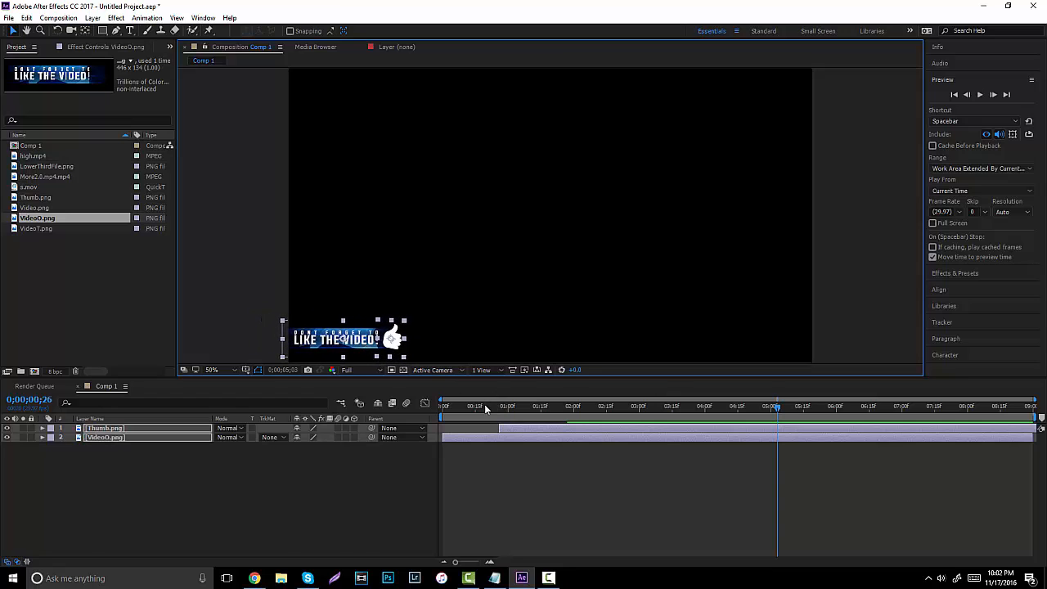
Move the 'Like the video!' graphic up into the top-left corner of the frame.
mouse_move(487, 407)
left_mouse_down()
mouse_move(411, 410)
mouse_move(502, 417)
left_mouse_up()
left_click_drag(570, 417, 510, 419)
left_click_drag(606, 417, 745, 417)
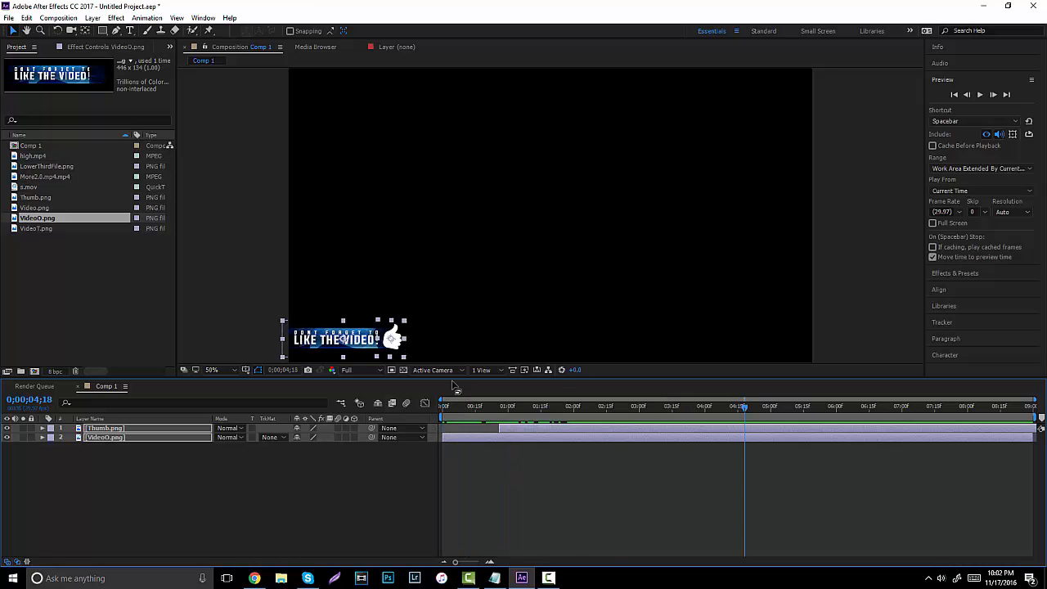
left_click_drag(353, 327, 360, 133)
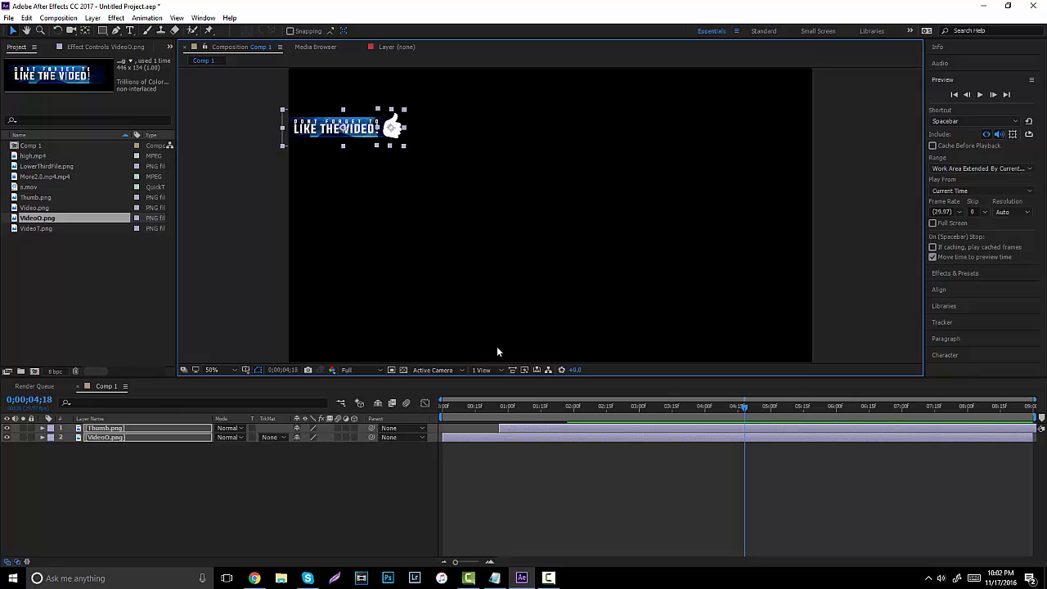
Preview the animation from the start in its new top-left position.
key("Home")
left_click(980, 95)
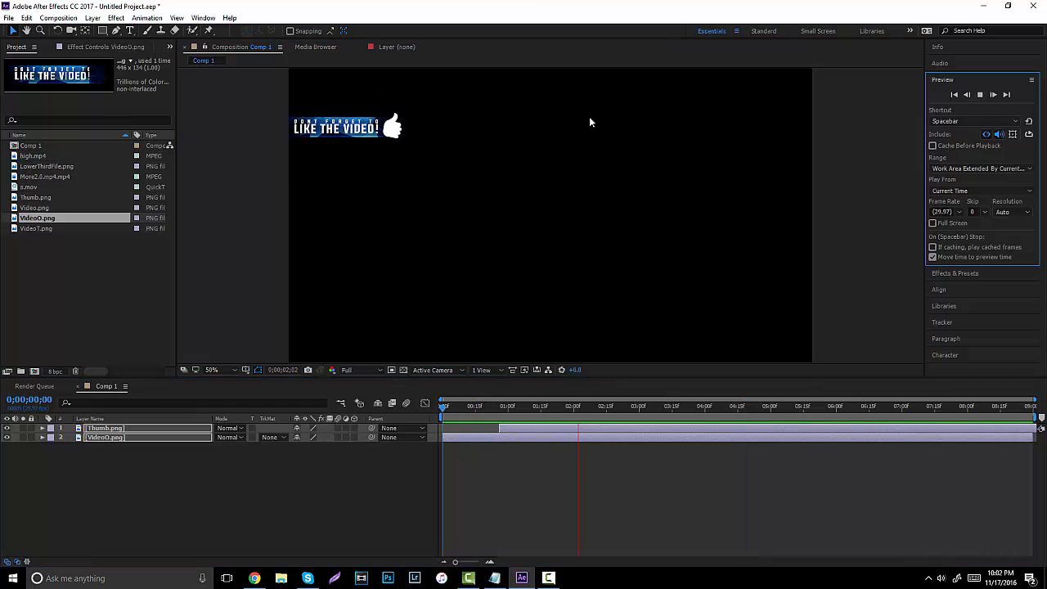
left_click(635, 409)
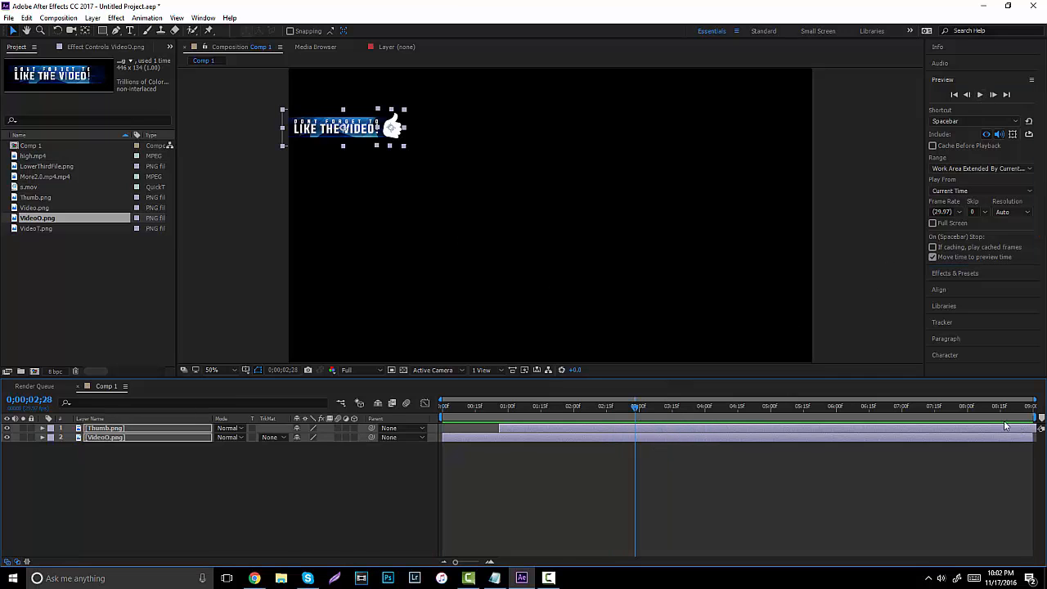
Add Comp 1 to the Render Queue again, keeping the default render settings.
left_click(67, 19)
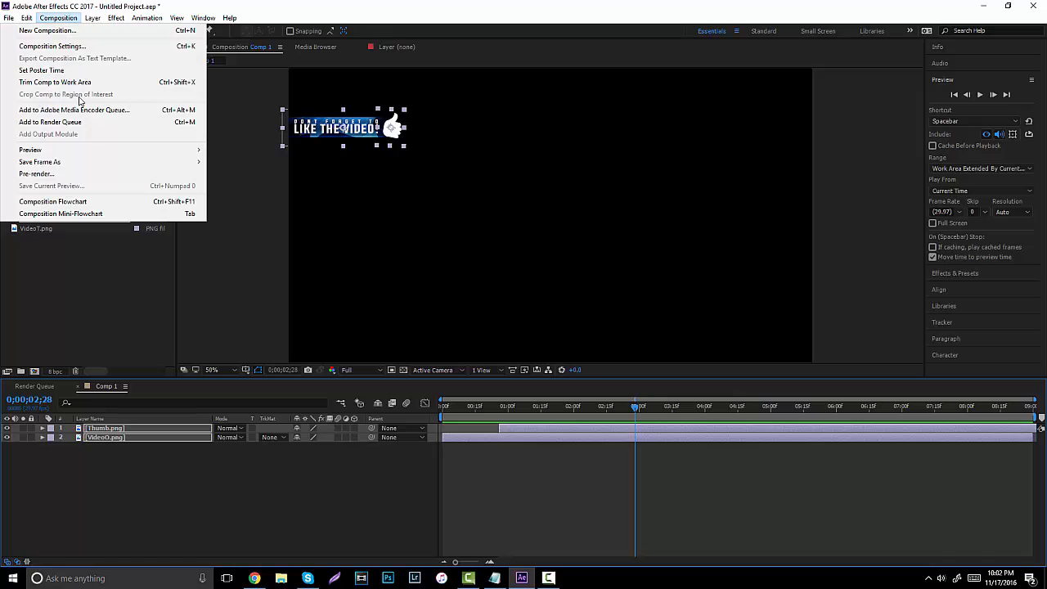
left_click(84, 124)
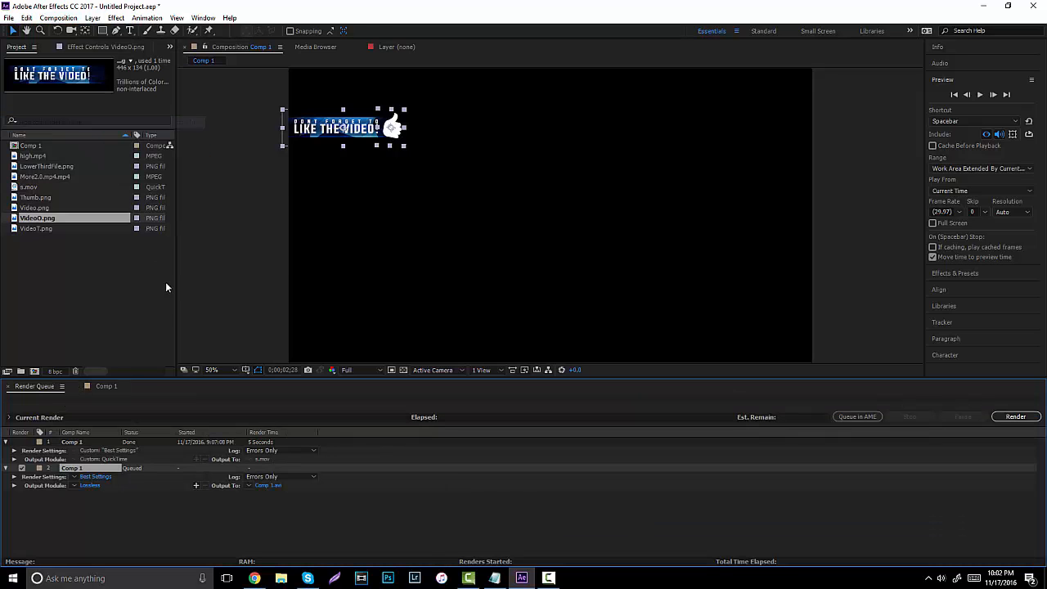
left_click(95, 477)
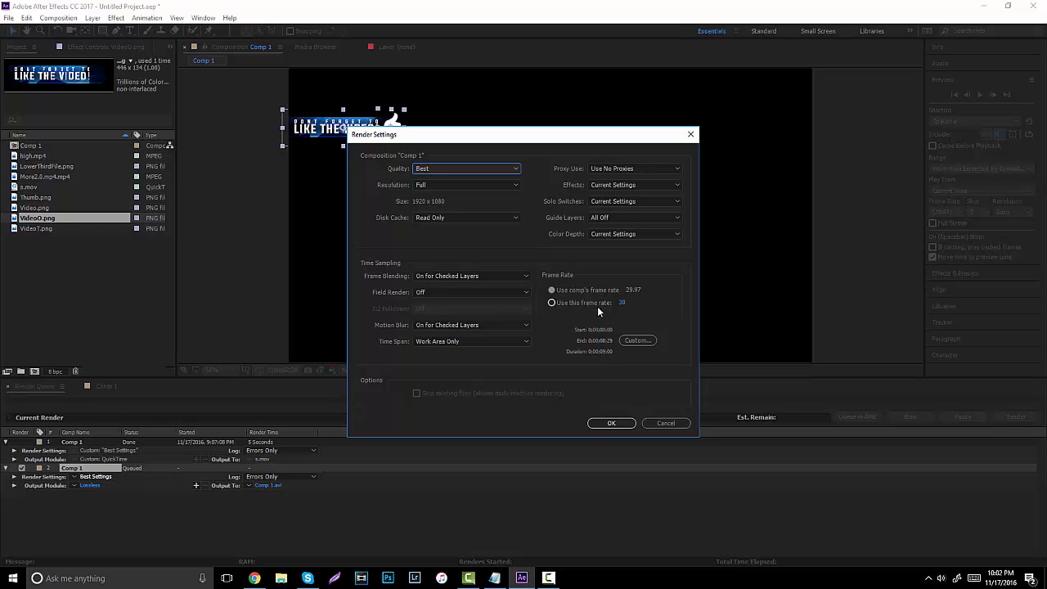
left_click(612, 423)
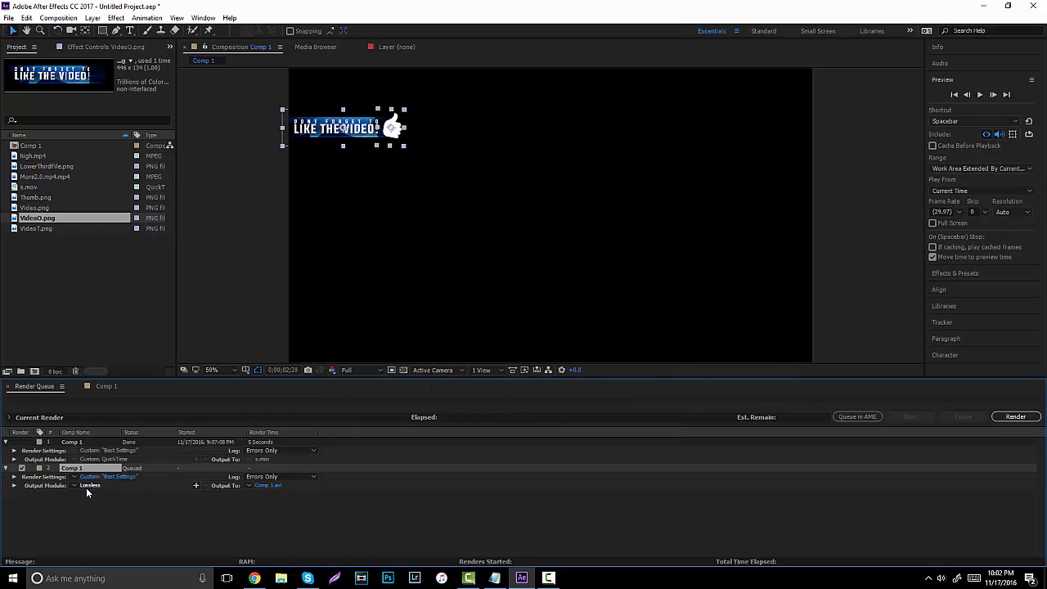
Set the output module format to QuickTime and the output file to Tutorial.mov.
left_click(88, 486)
left_click(493, 153)
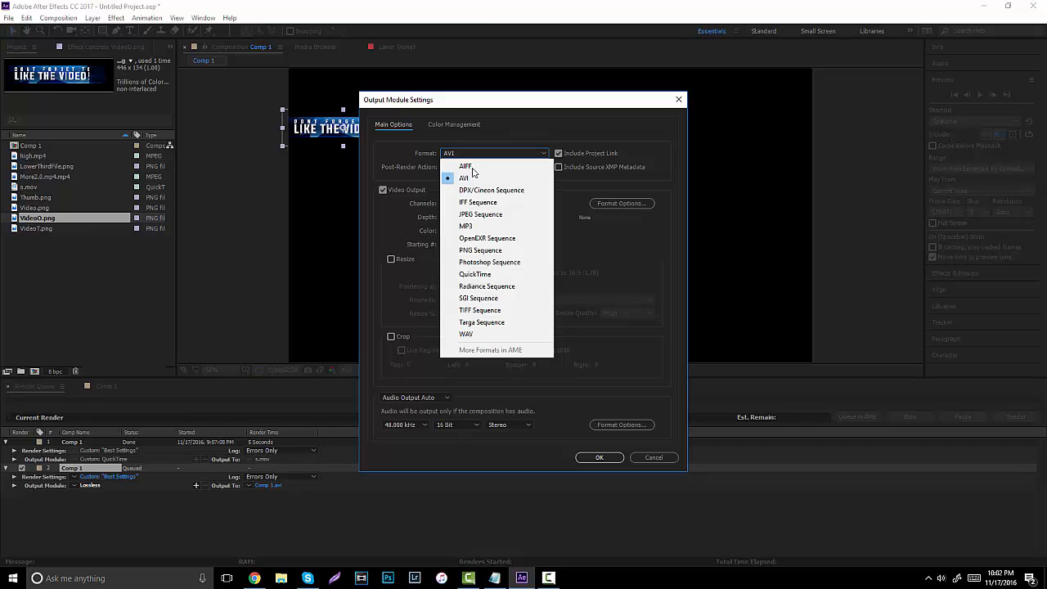
left_click(487, 275)
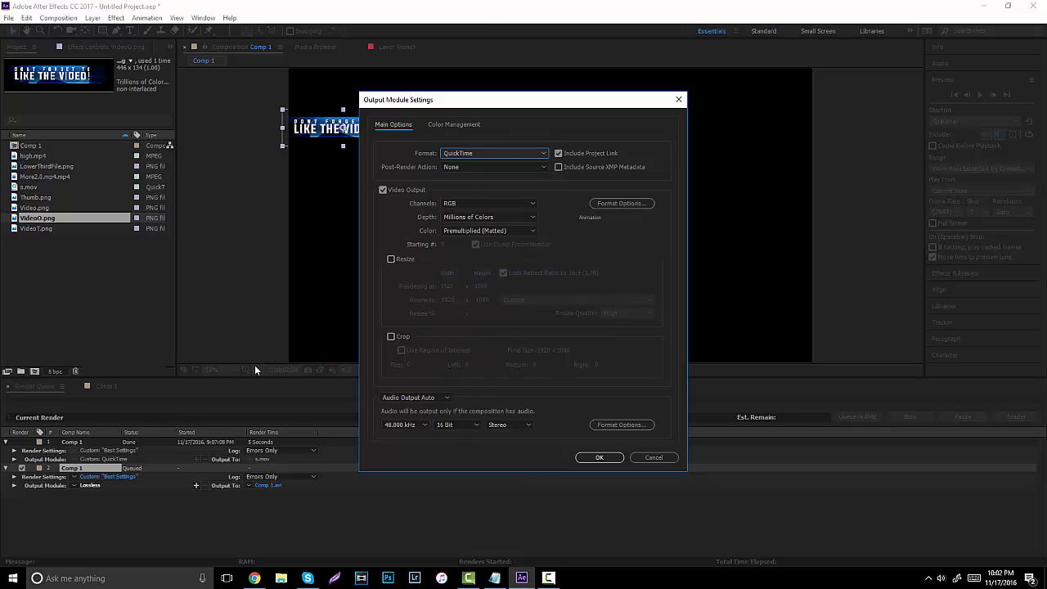
left_click(599, 458)
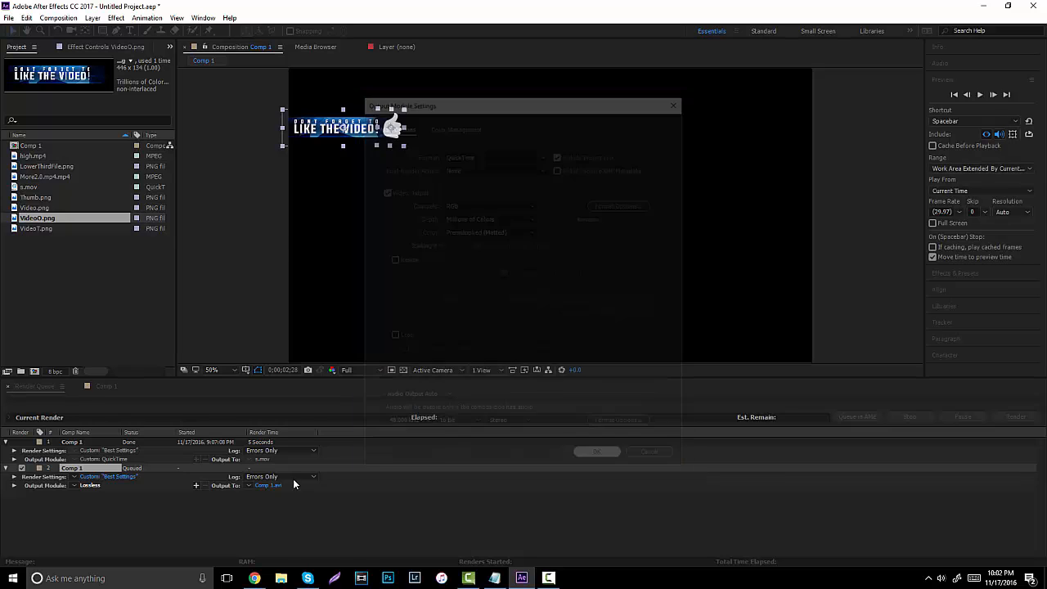
left_click(272, 486)
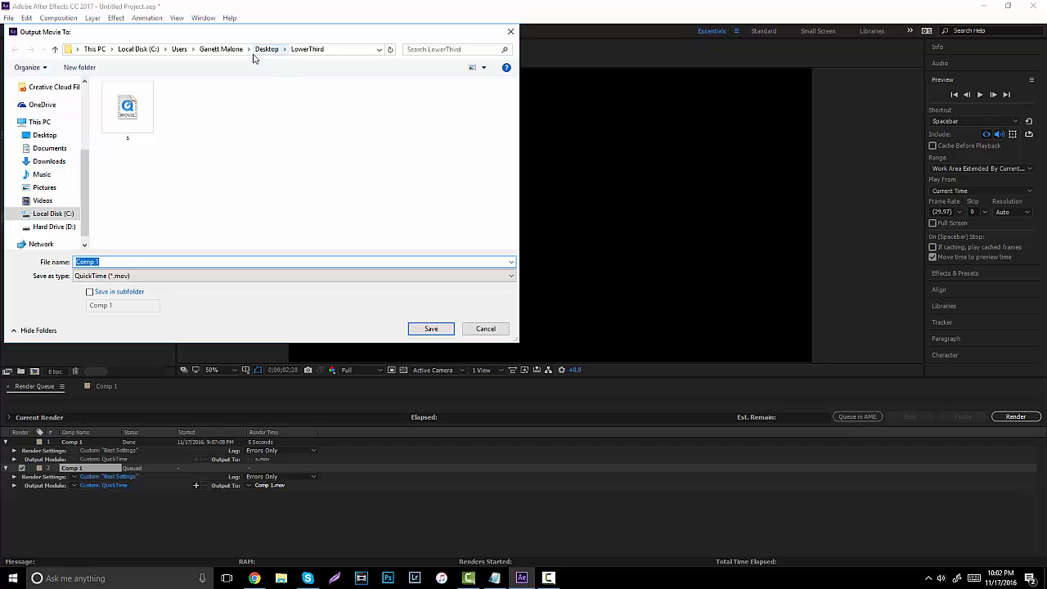
type("Tutorial")
key("Return")
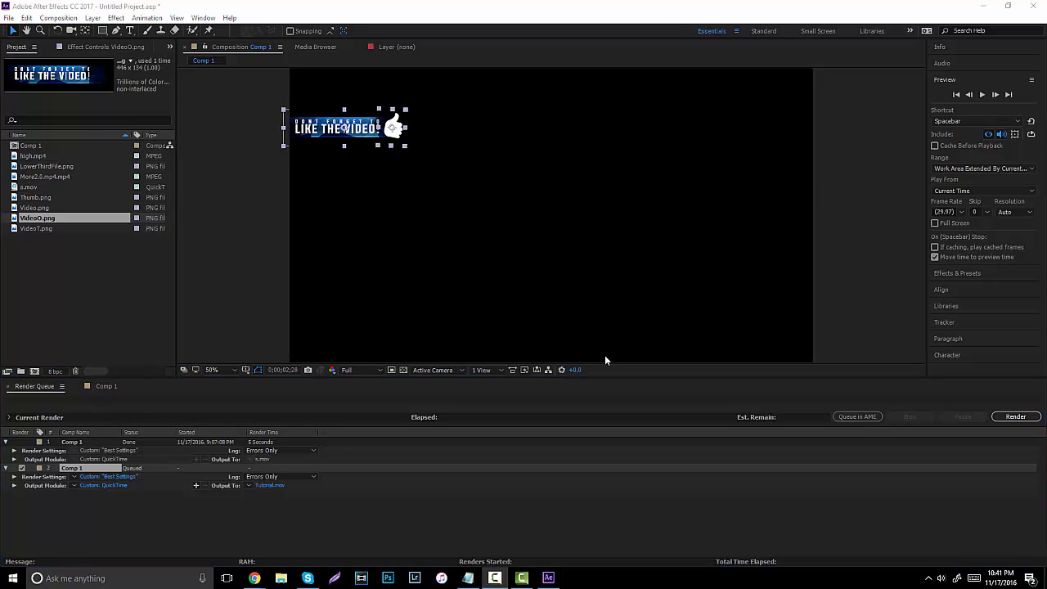
Render Comp 1 to Tutorial.mov, then return to the Comp 1 timeline.
left_click(1029, 418)
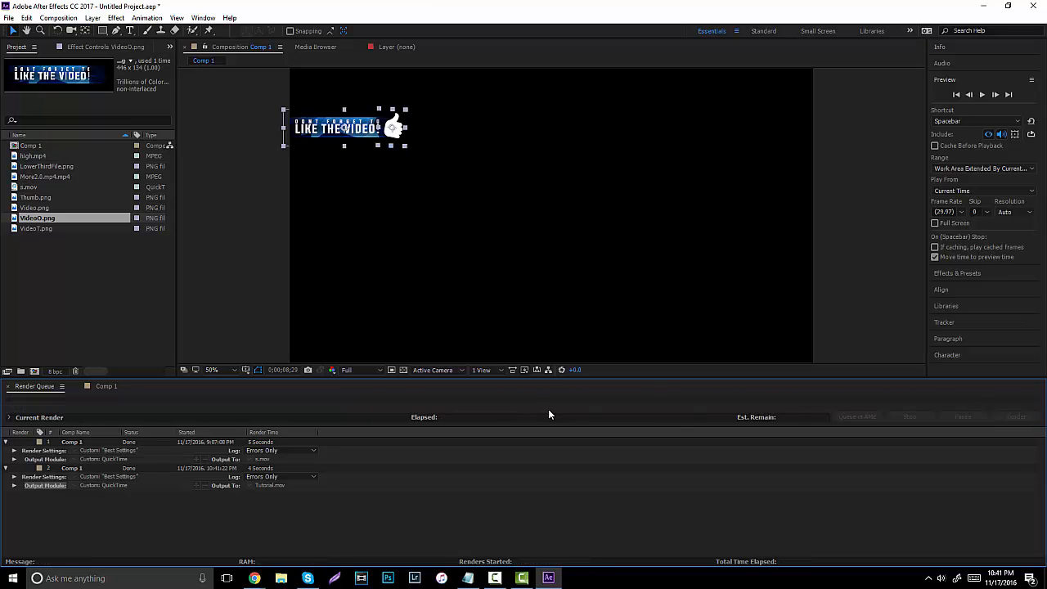
left_click(109, 386)
left_click(100, 332)
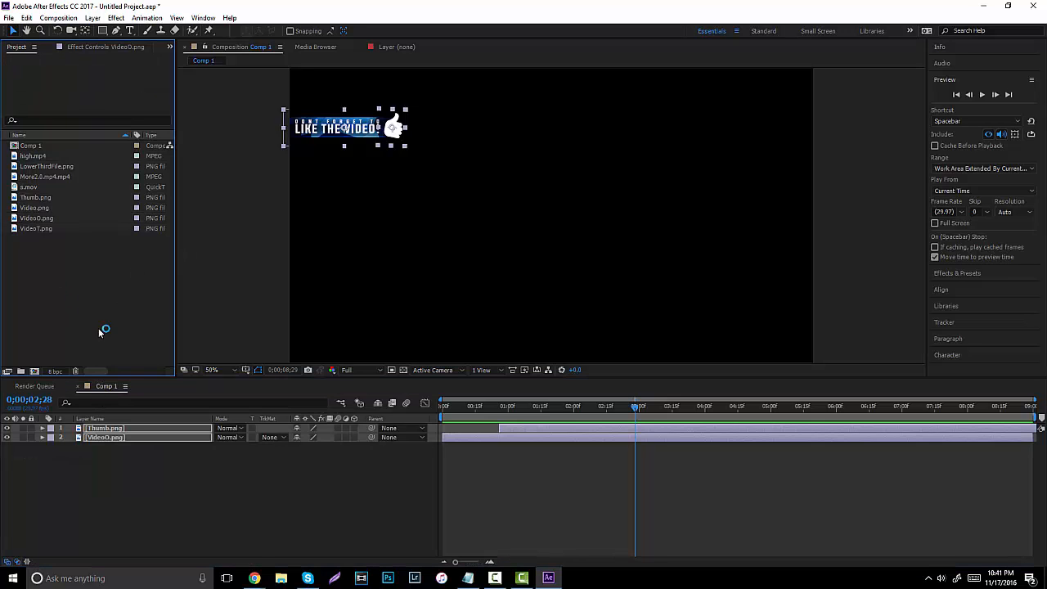
Import the rendered Tutorial.mov from File Explorer and add it to Comp 1 as layer 3.
left_click(281, 579)
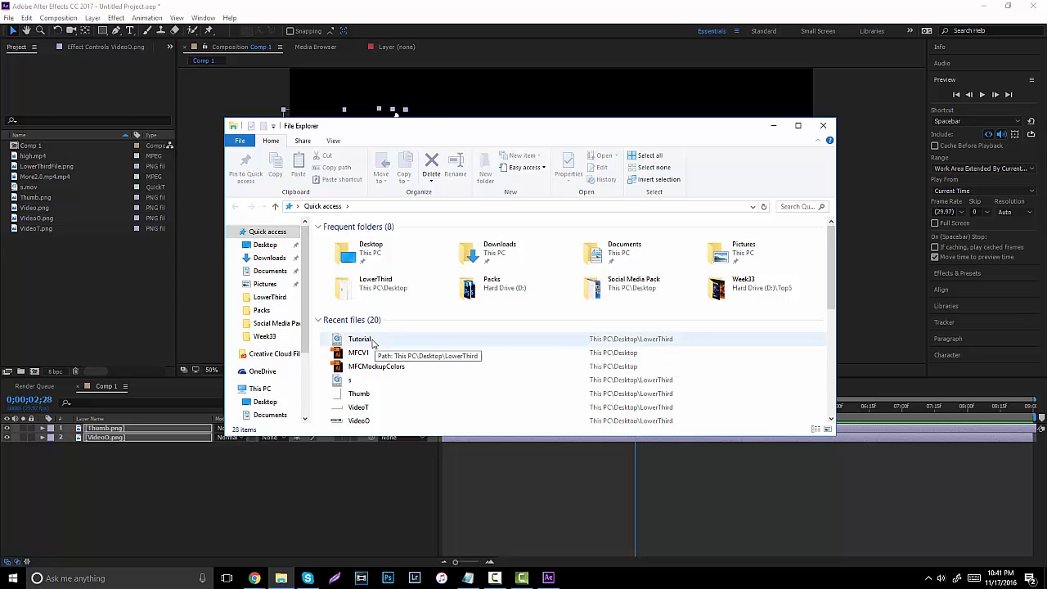
left_click_drag(380, 339, 68, 320)
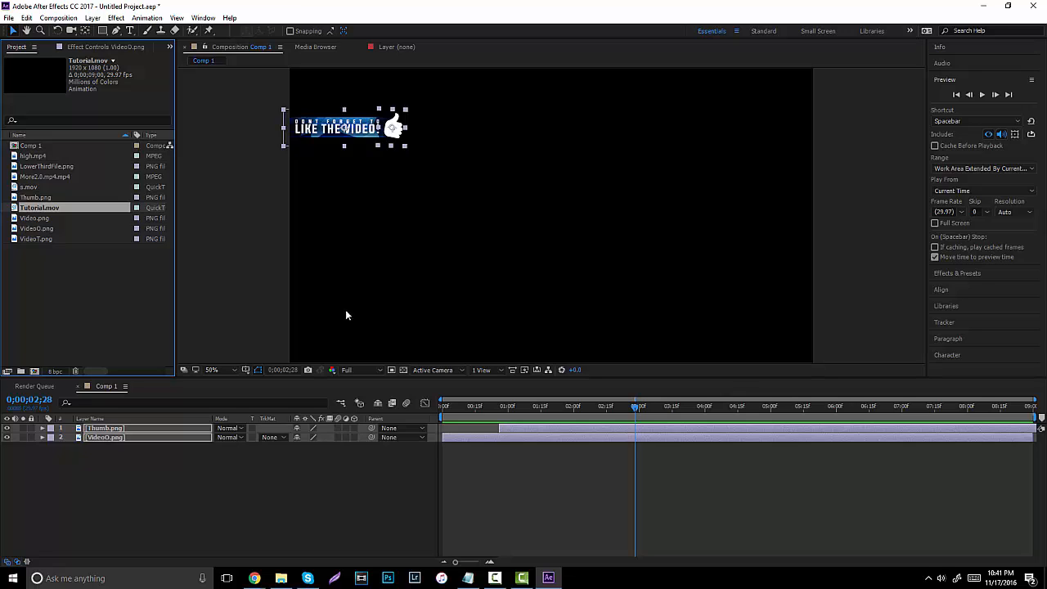
left_click(157, 505)
left_click(47, 264)
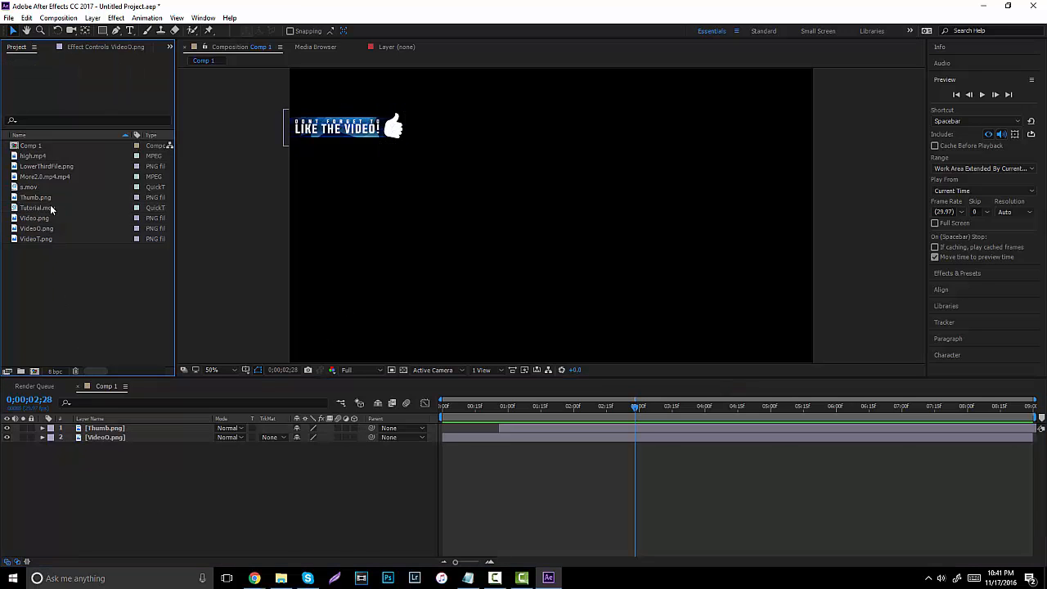
left_click_drag(52, 208, 20, 442)
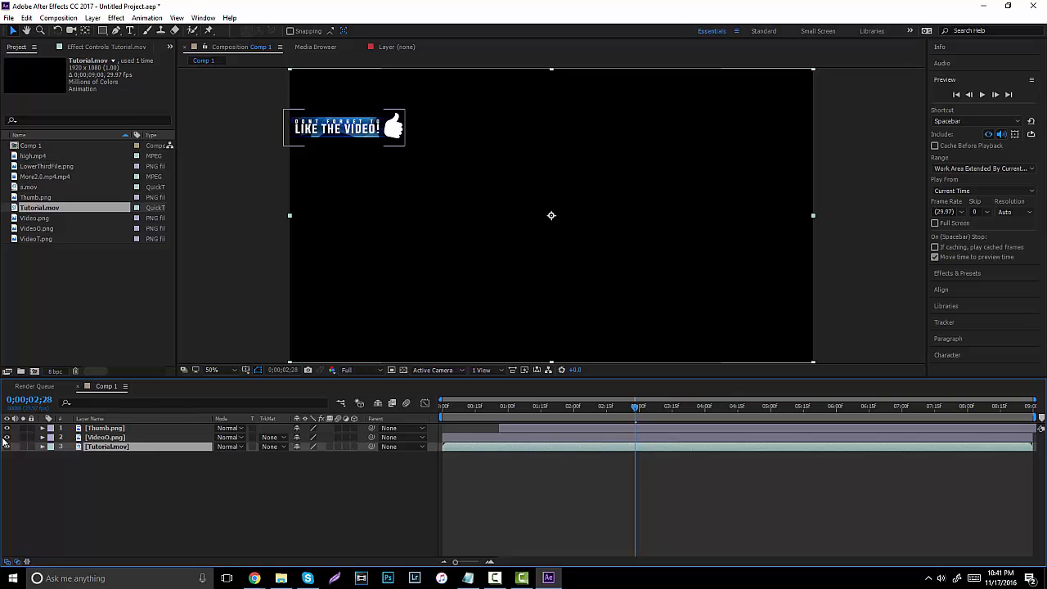
Hide the VideoO.png and Thumb.png layers, preview Tutorial.mov, and return to 0;00;00;00.
left_click(6, 438)
left_click(6, 429)
left_click_drag(474, 408, 442, 421)
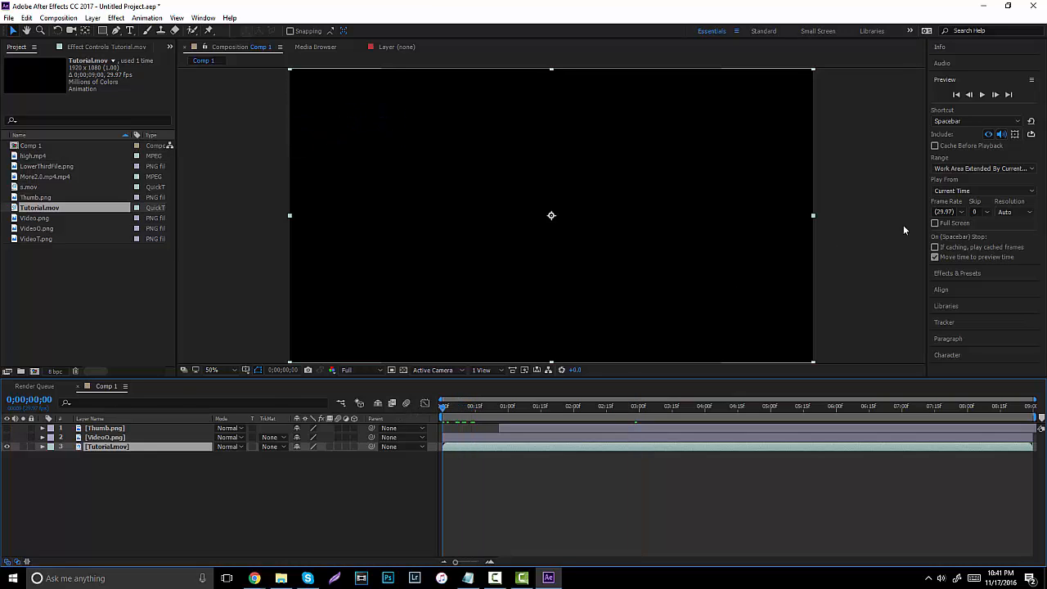
left_click(982, 95)
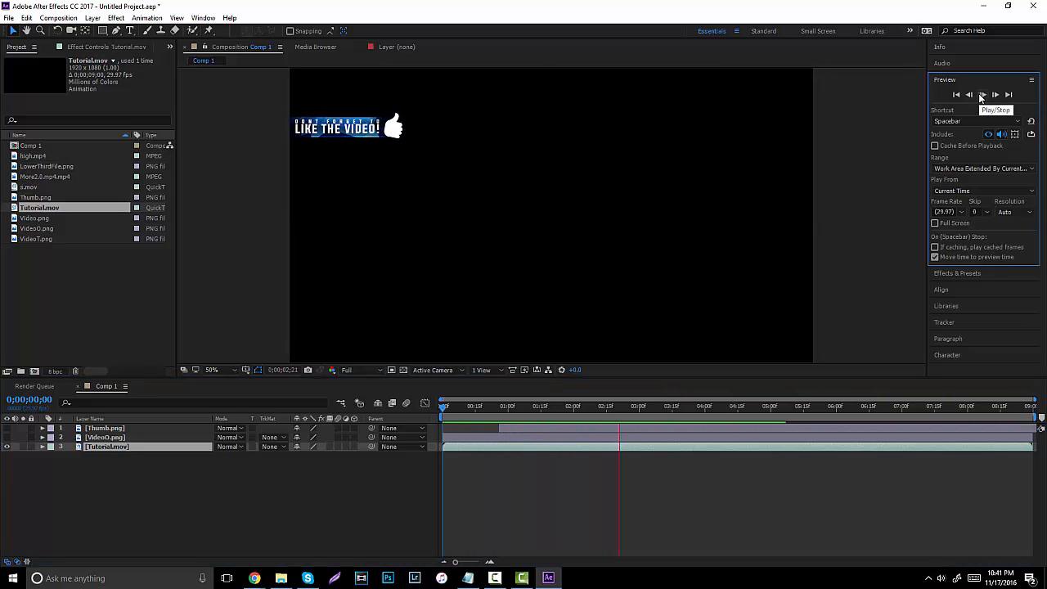
left_click(982, 95)
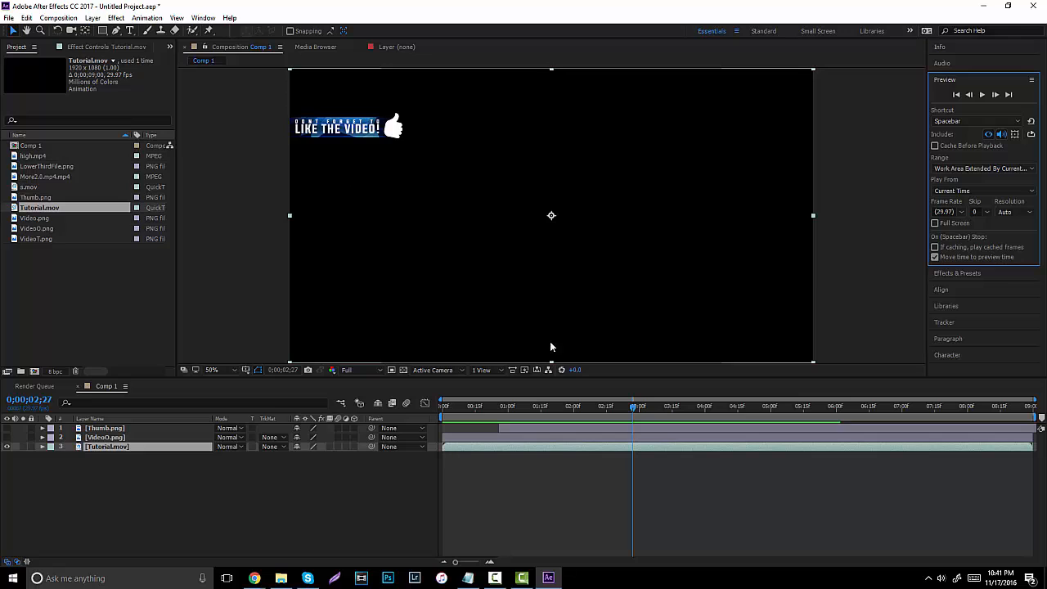
left_click(571, 446)
left_click_drag(541, 406, 322, 373)
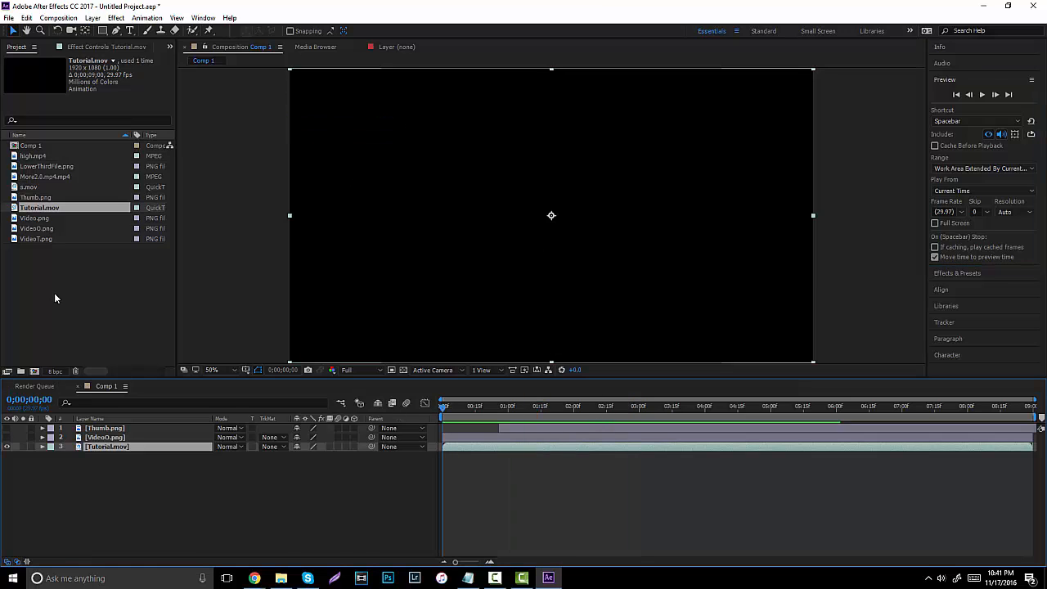
Time-stretch the Tutorial.mov layer to 62%, shortening it to 0;00;05;18, and preview it.
left_click(58, 17)
mouse_move(95, 19)
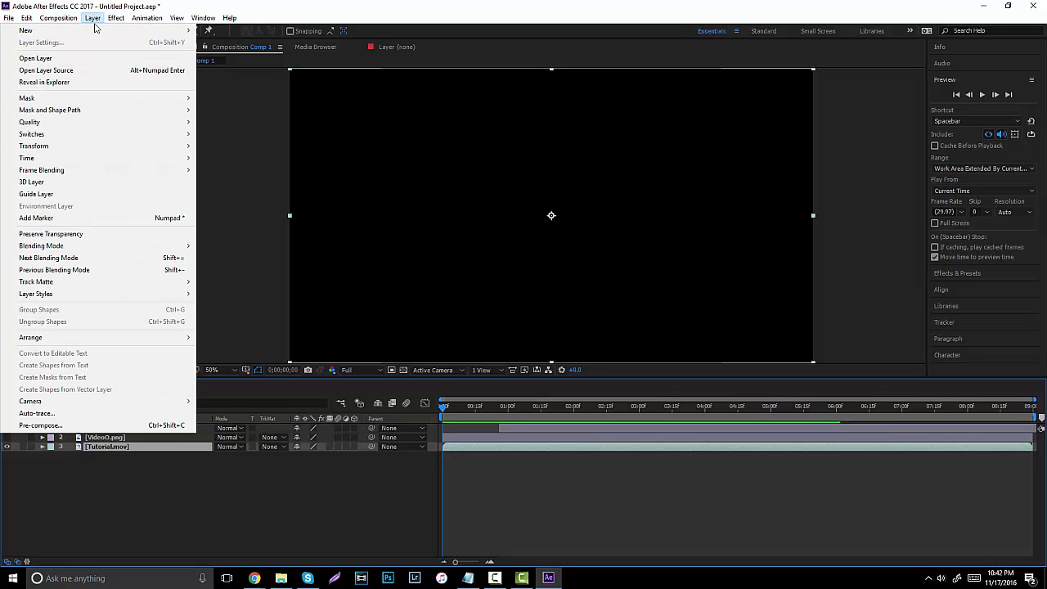
mouse_move(98, 163)
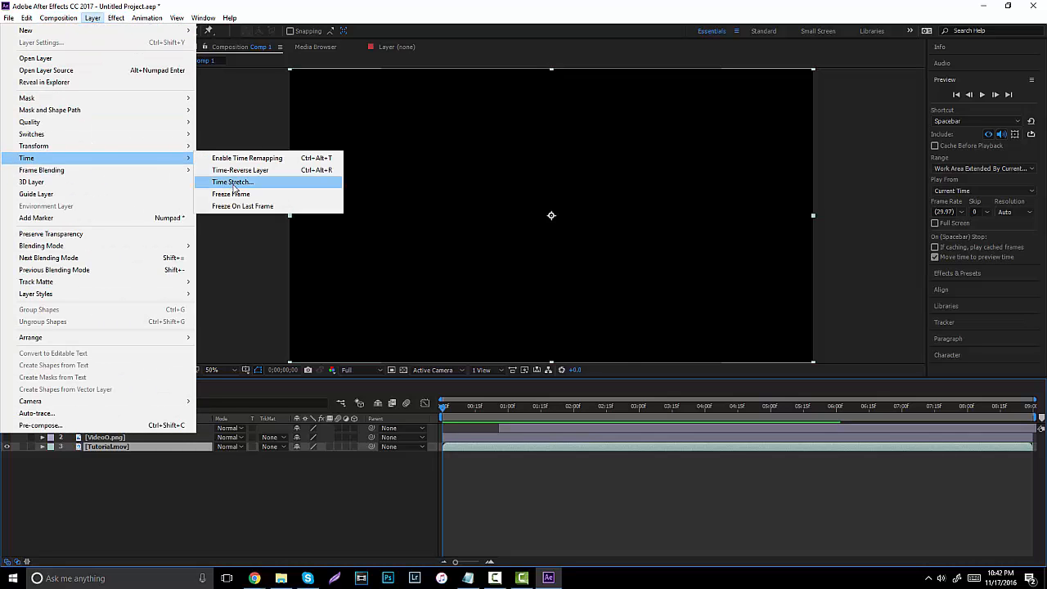
left_click(233, 183)
left_click_drag(496, 250, 479, 251)
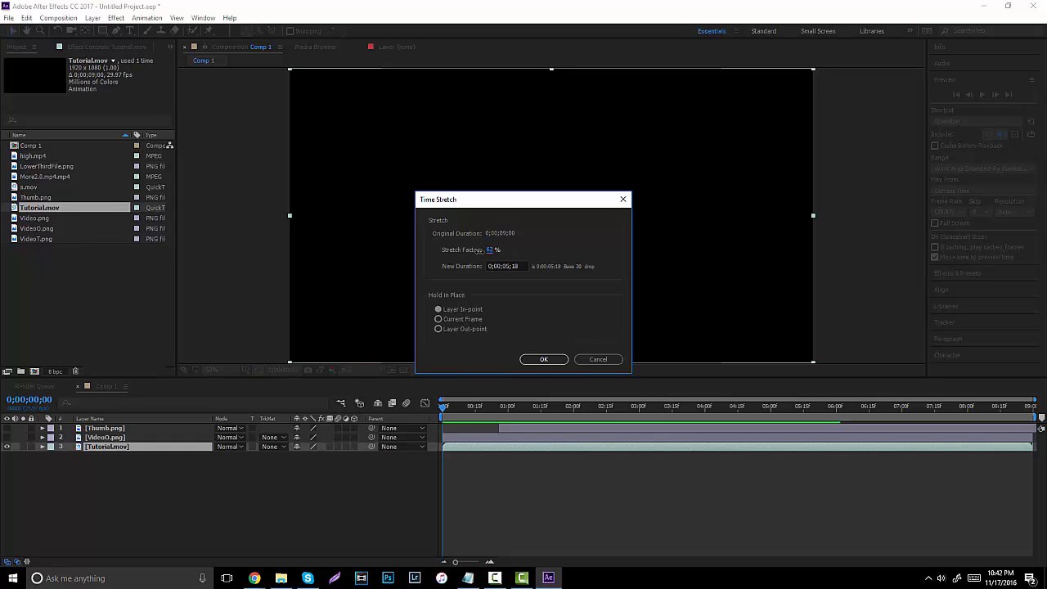
left_click(541, 359)
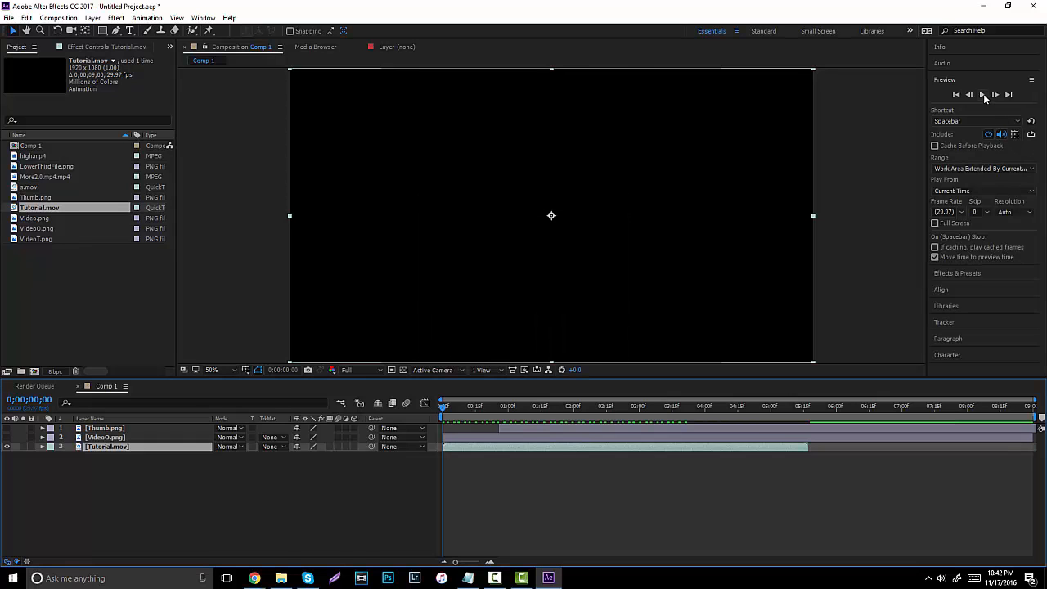
left_click(984, 95)
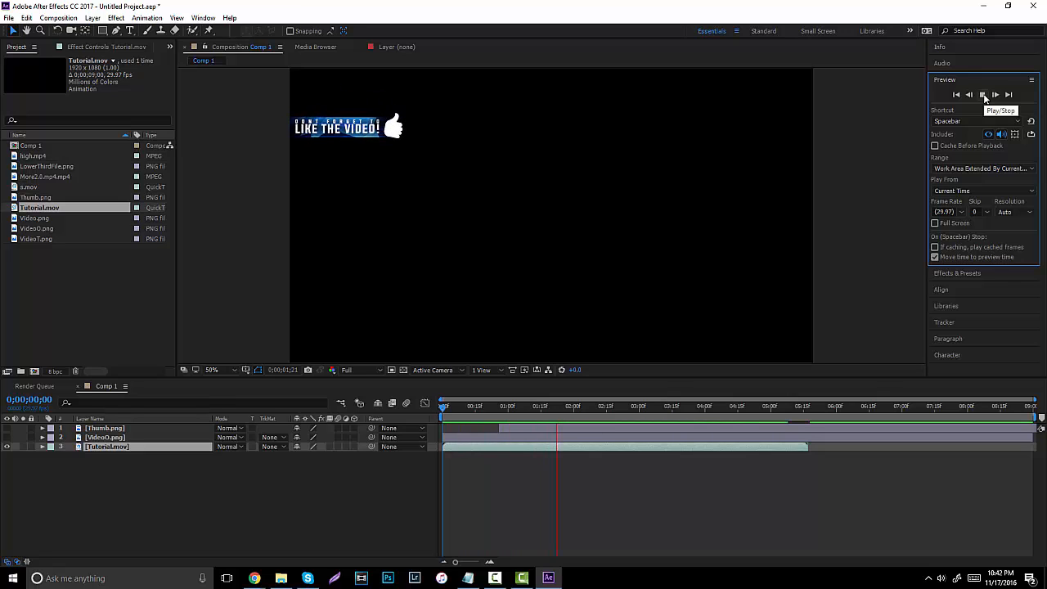
left_click(984, 97)
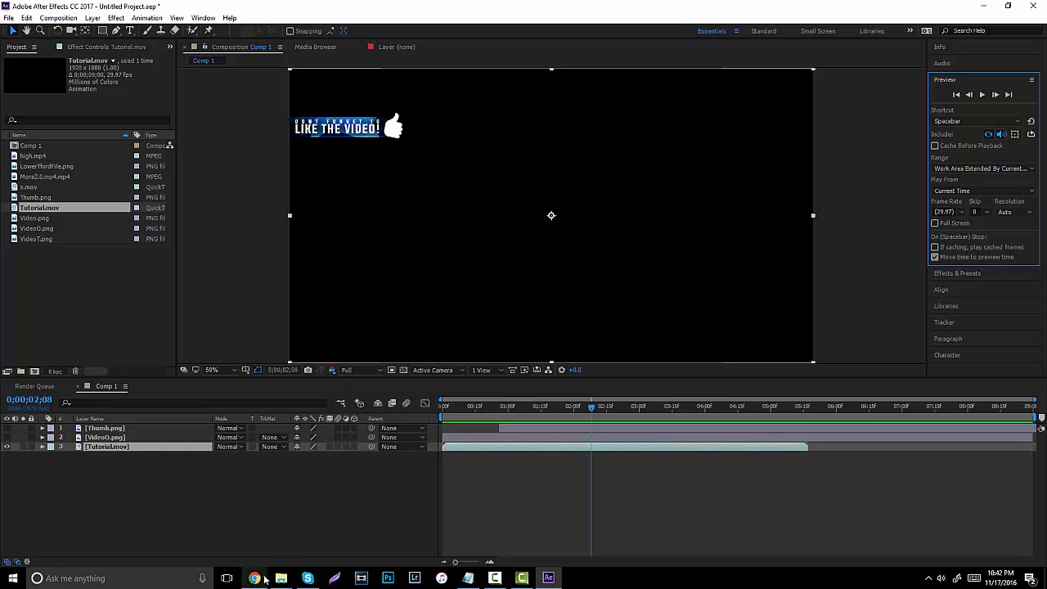
mouse_move(255, 578)
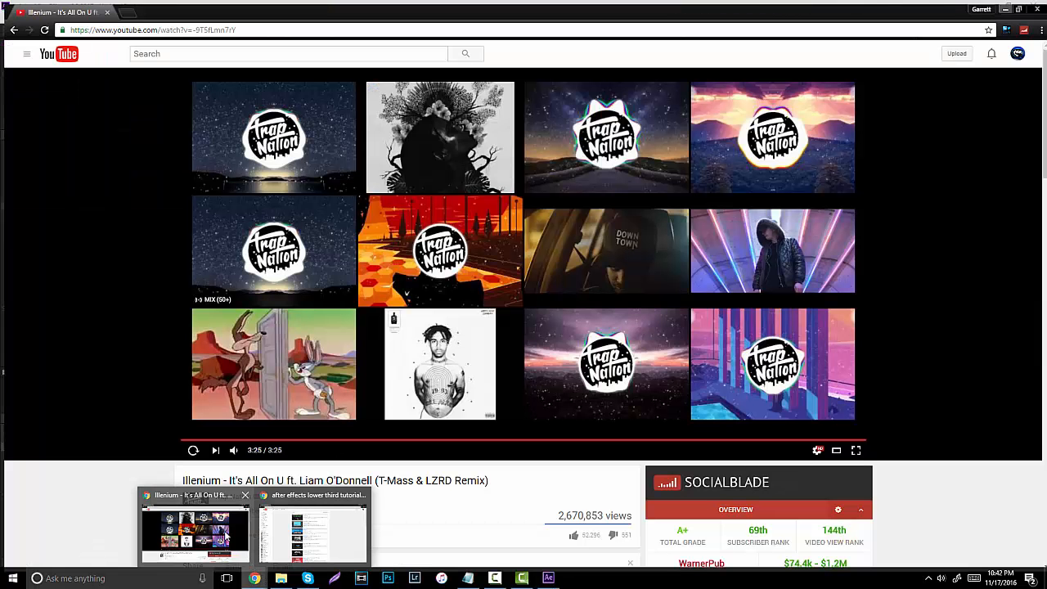
left_click(227, 538)
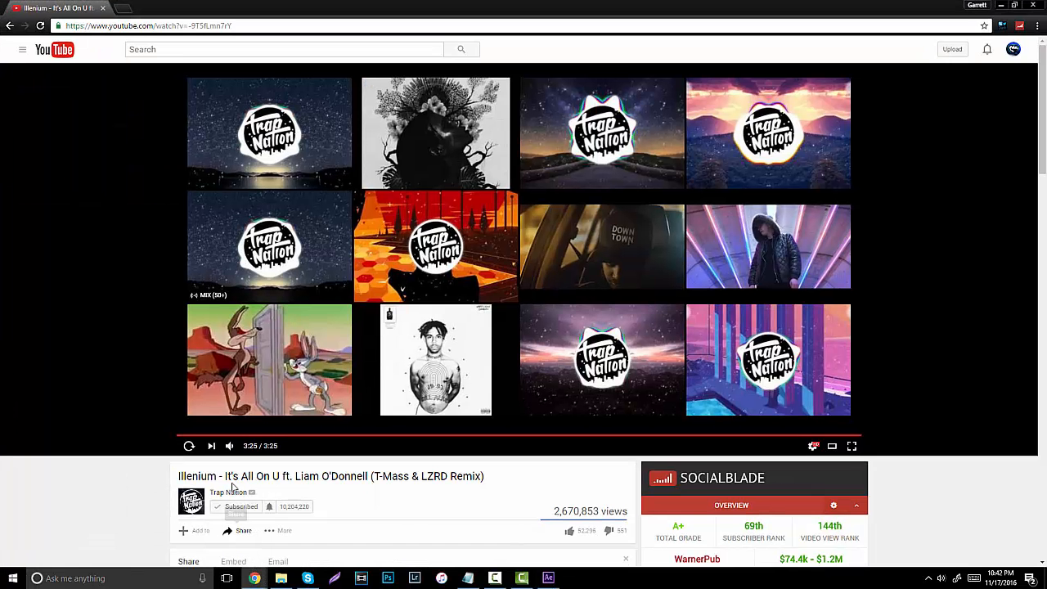
left_click(183, 51)
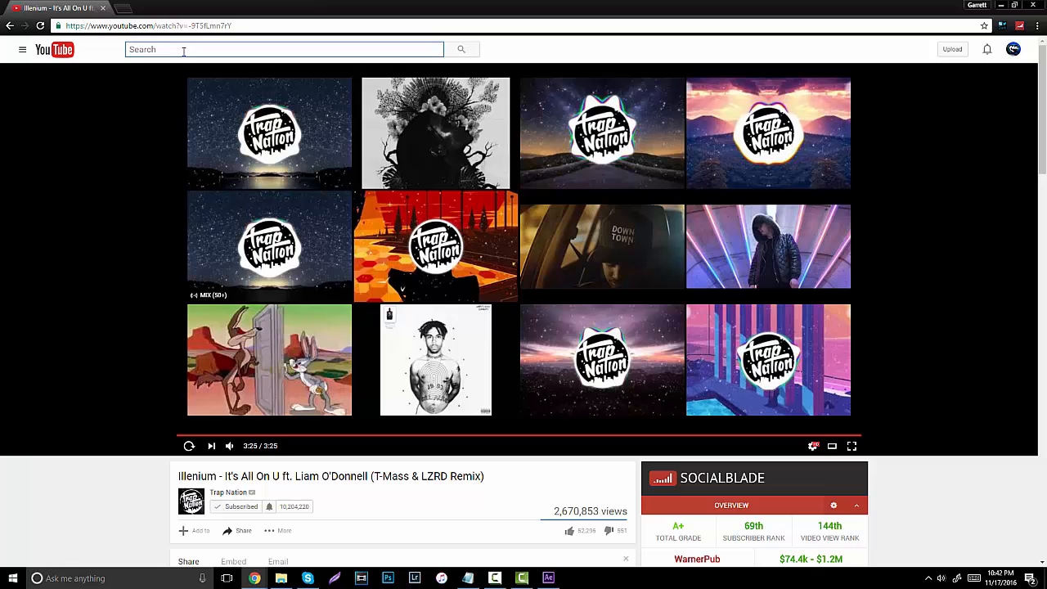
type("sound e")
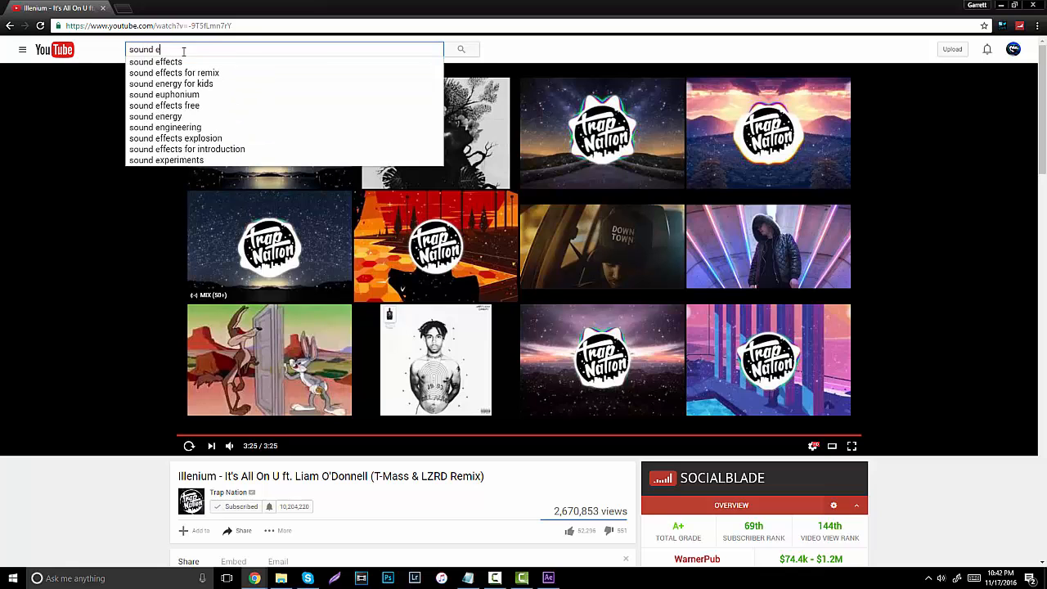
key("BackSpace")
key("BackSpace")
key("BackSpace")
key("BackSpace")
key("BackSpace")
key("BackSpace")
key("BackSpace")
type("sfx pack")
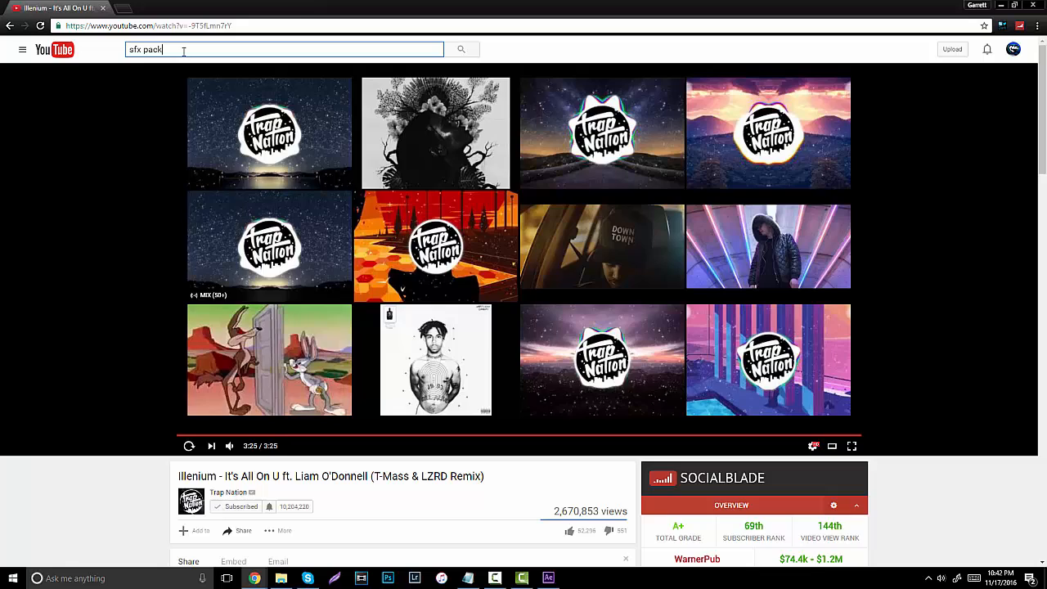
key("Return")
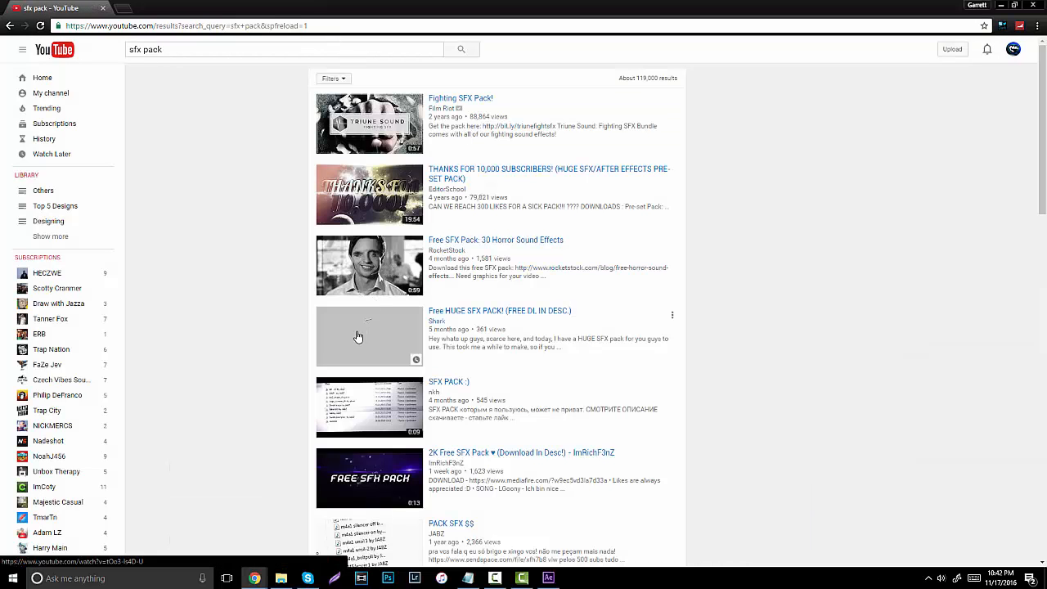
left_click(1005, 5)
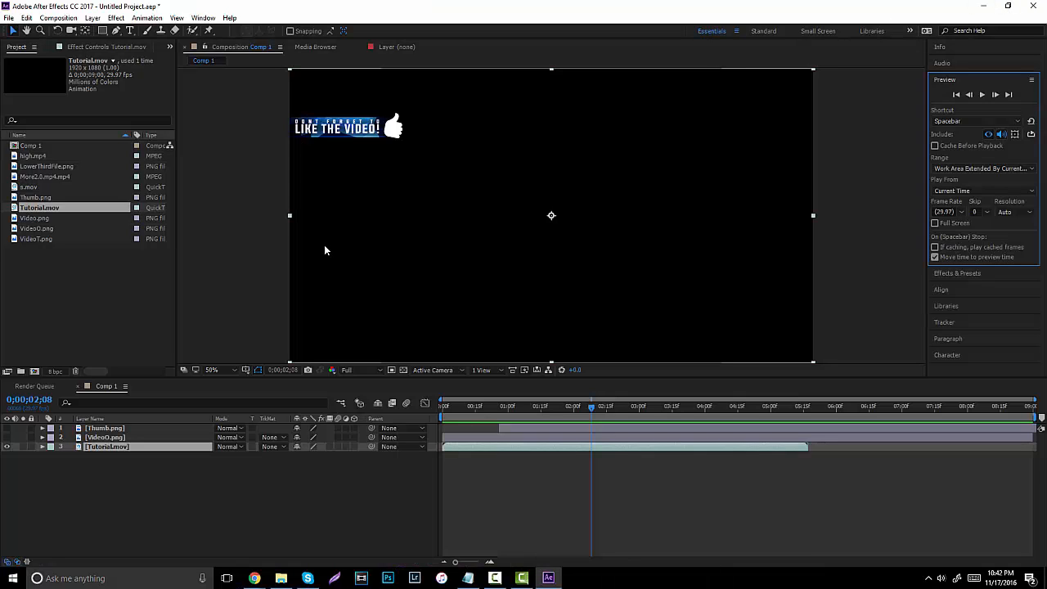